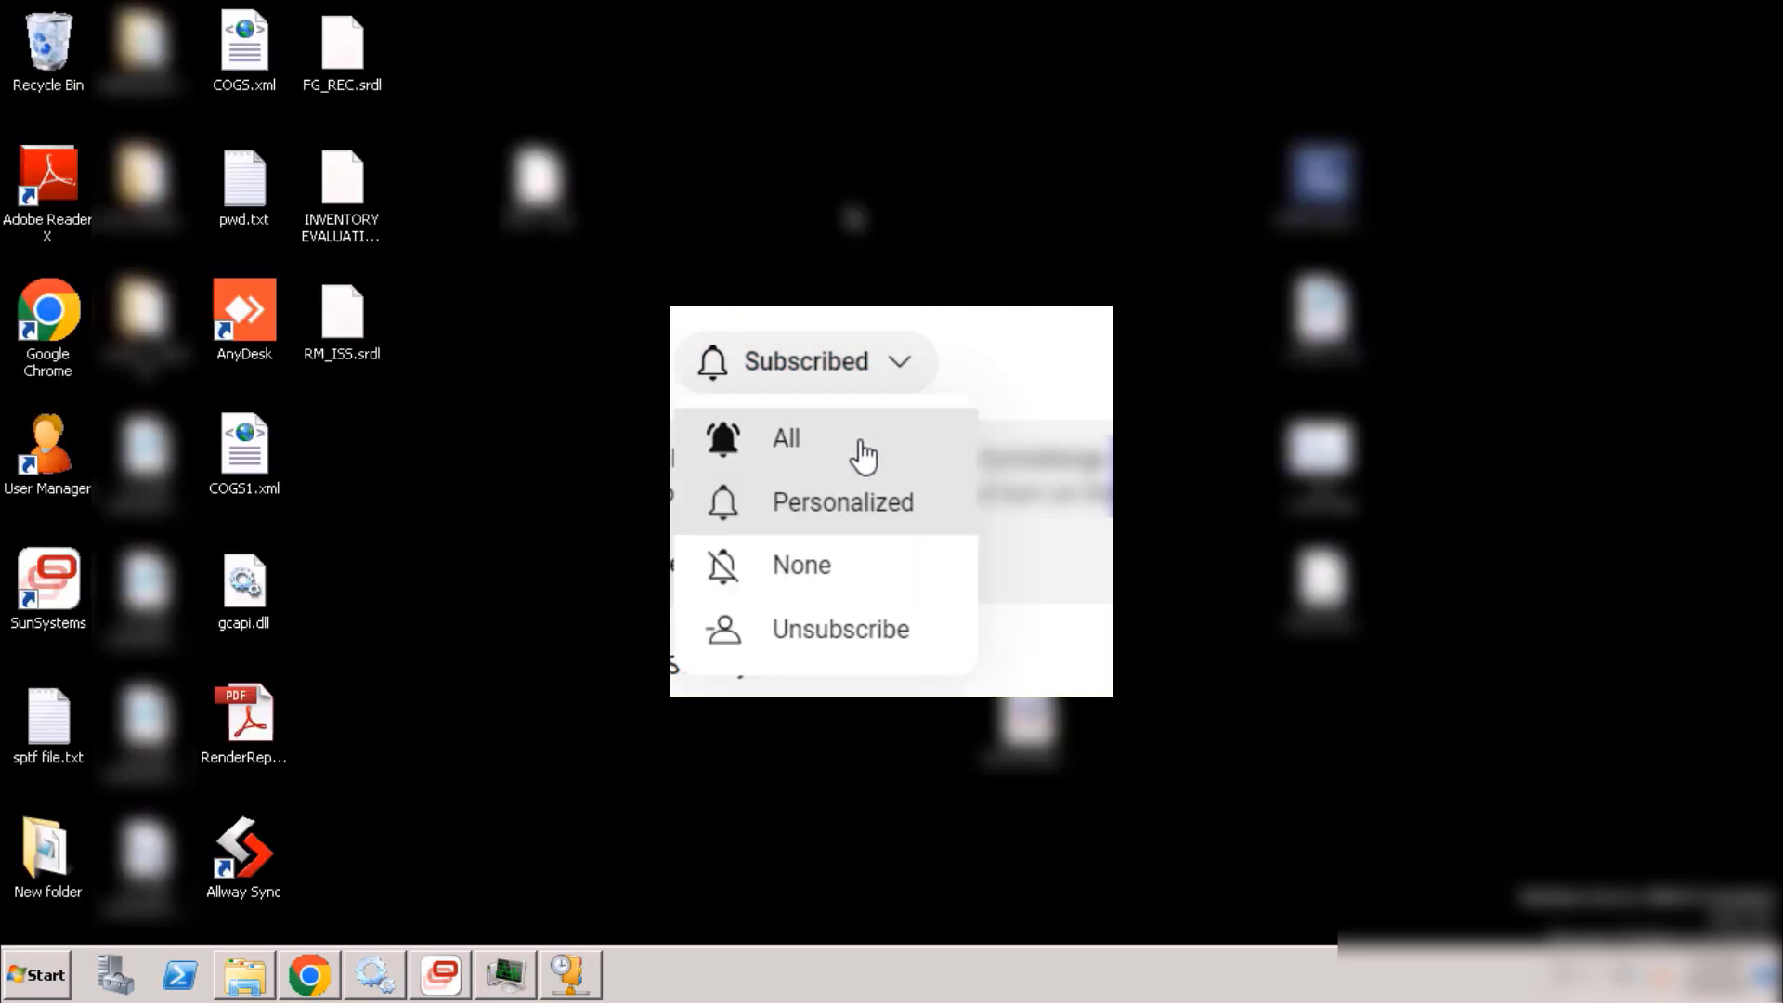
right_click(805, 162)
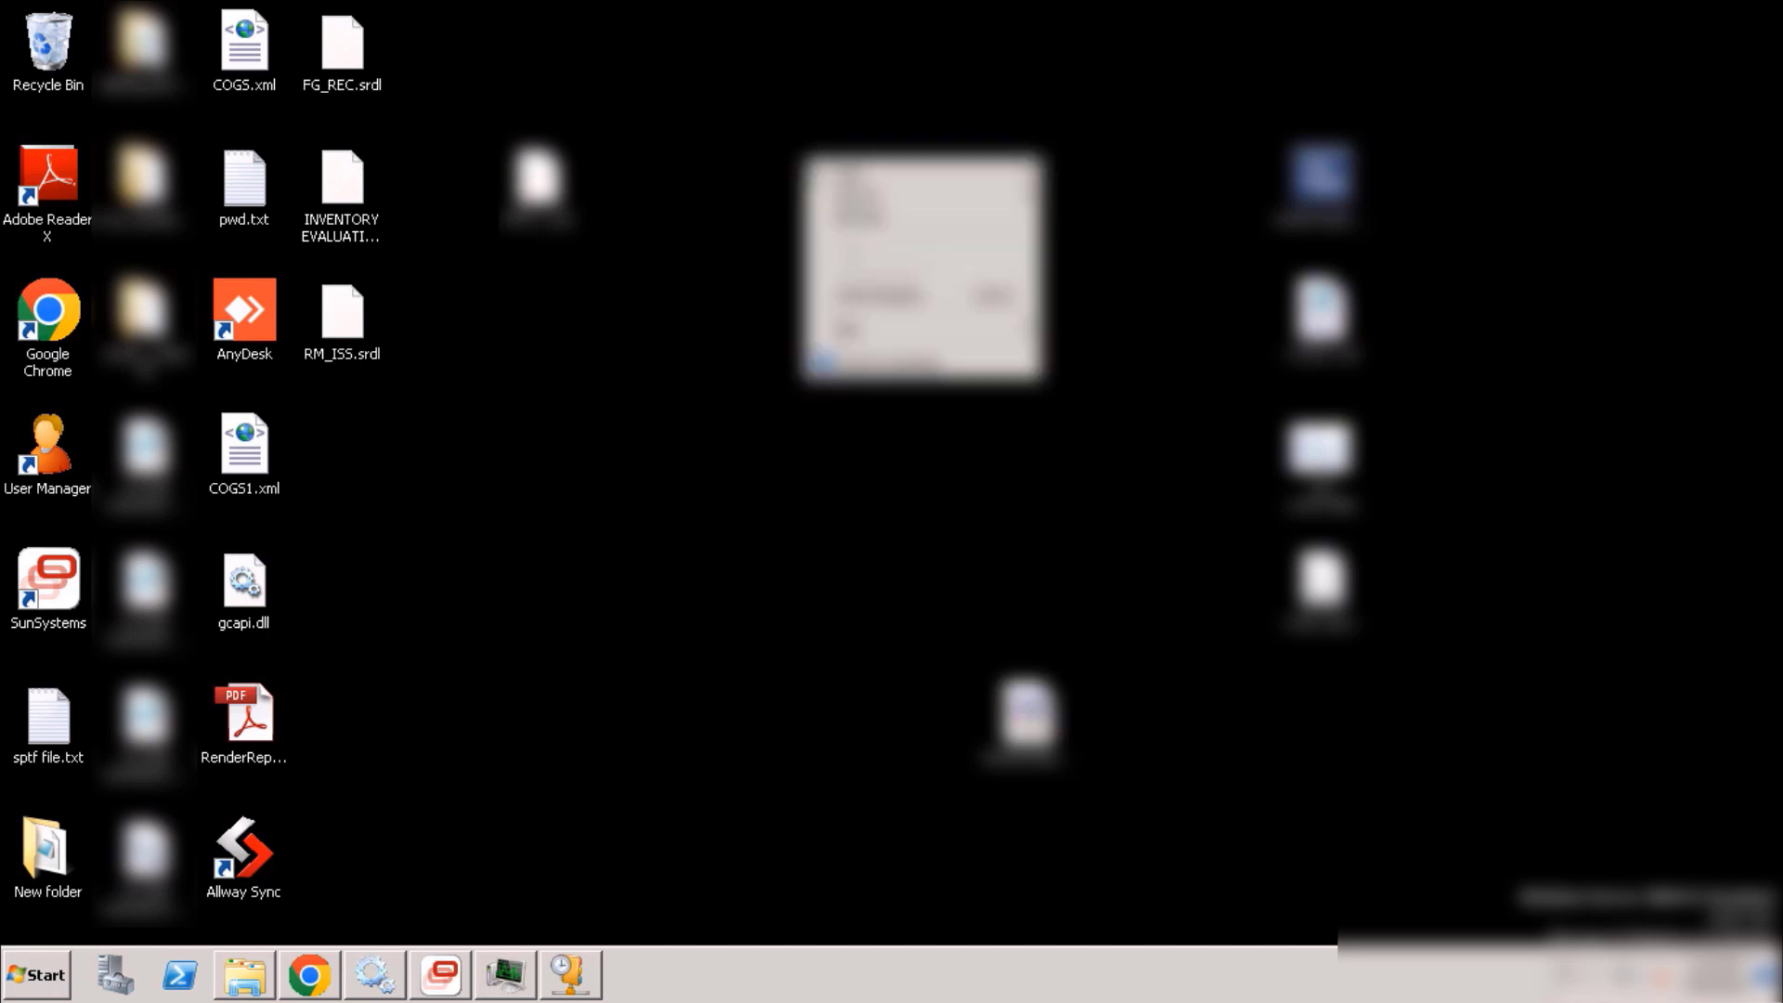
left_click(875, 218)
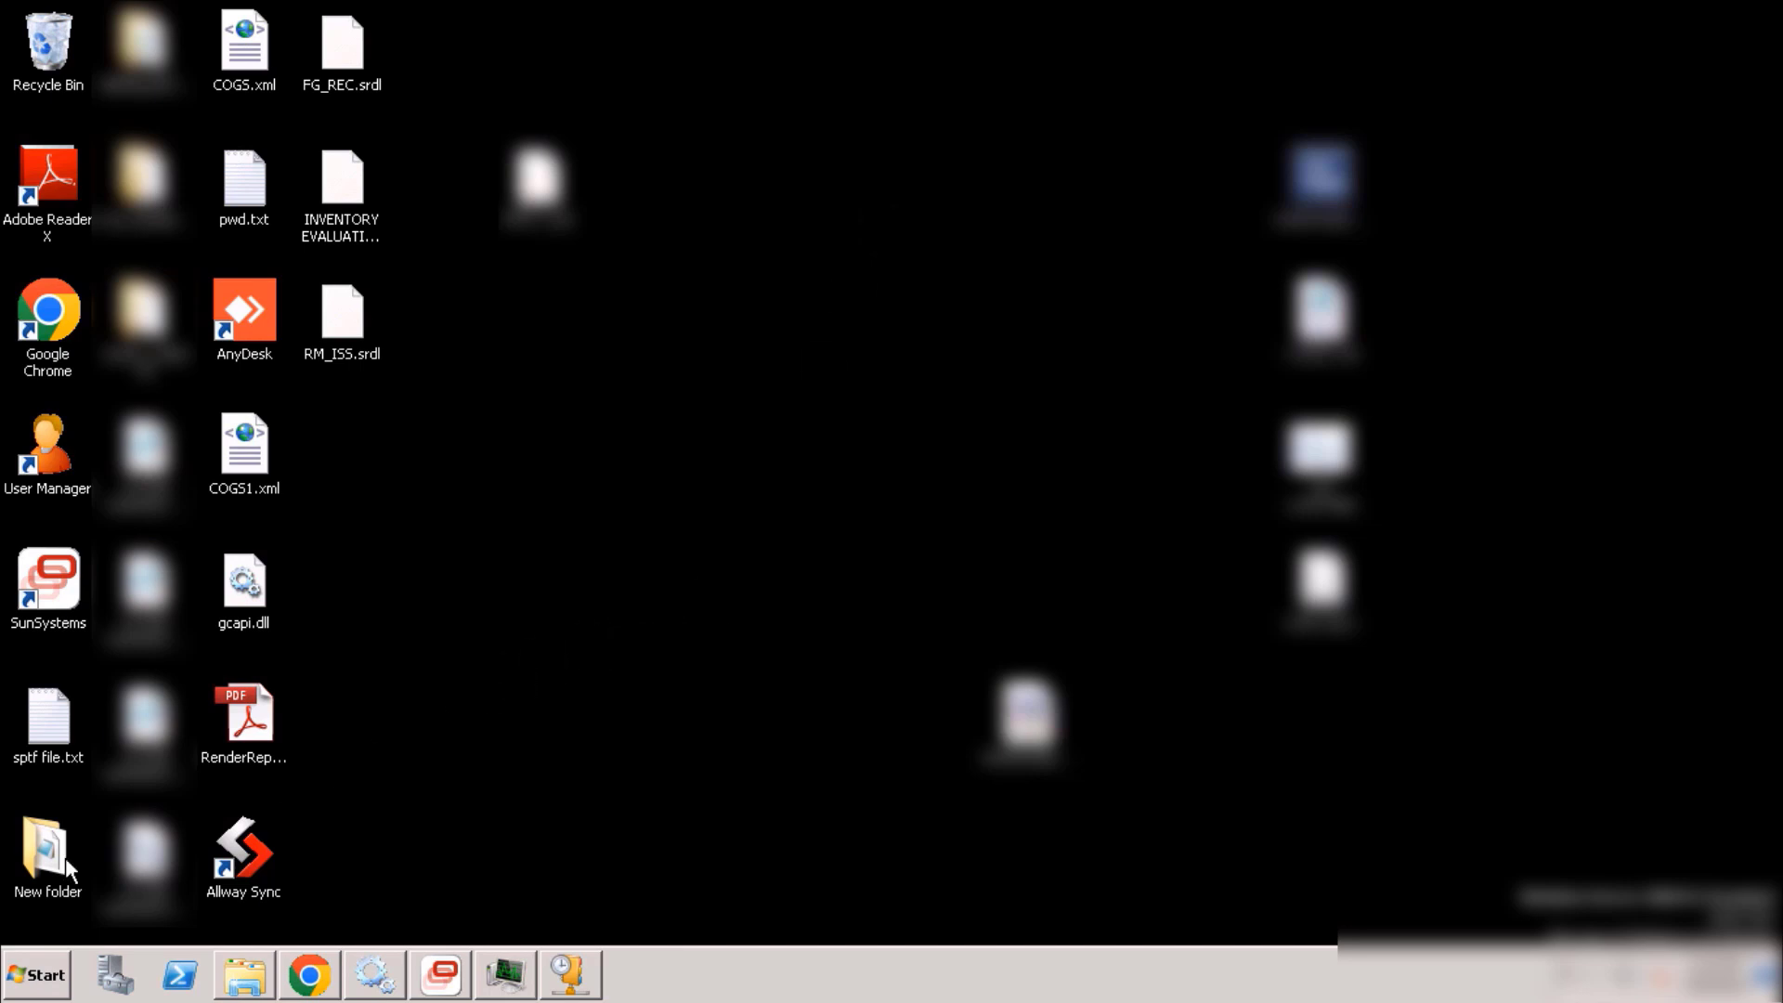
- Launch SQL Server Management Studio as administrator and connect to the Database Engine with Windows Authentication
left_click(34, 982)
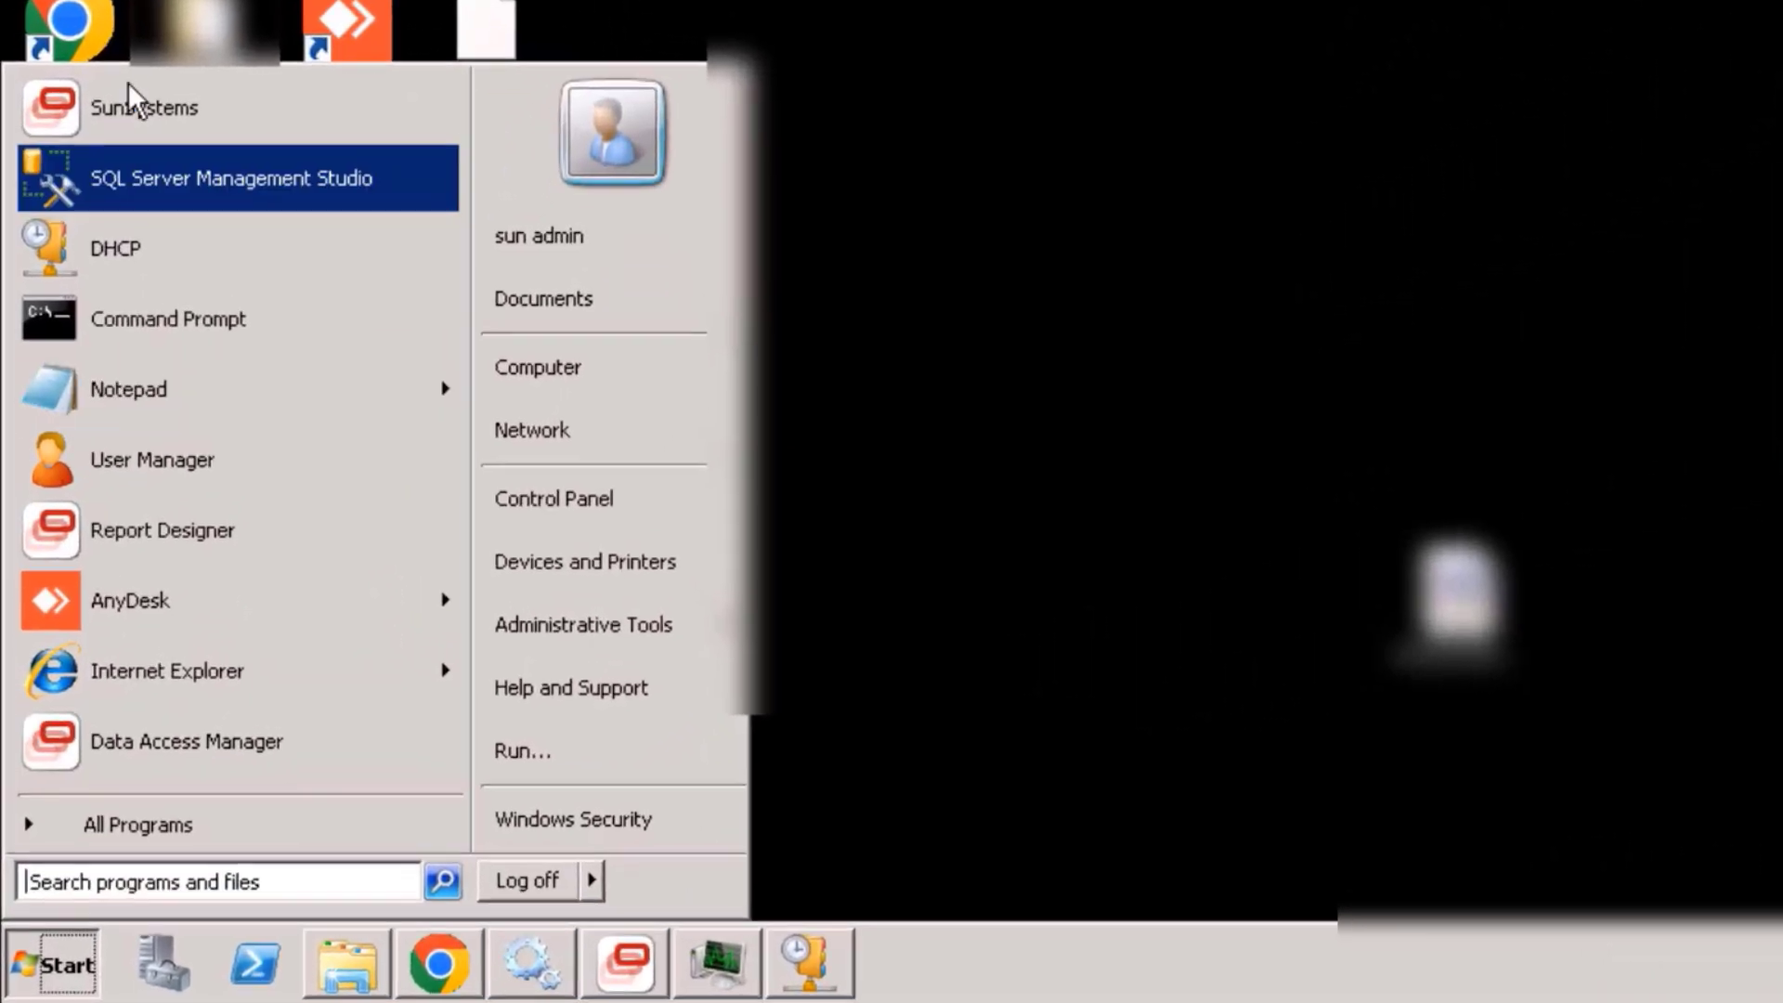
right_click(221, 120)
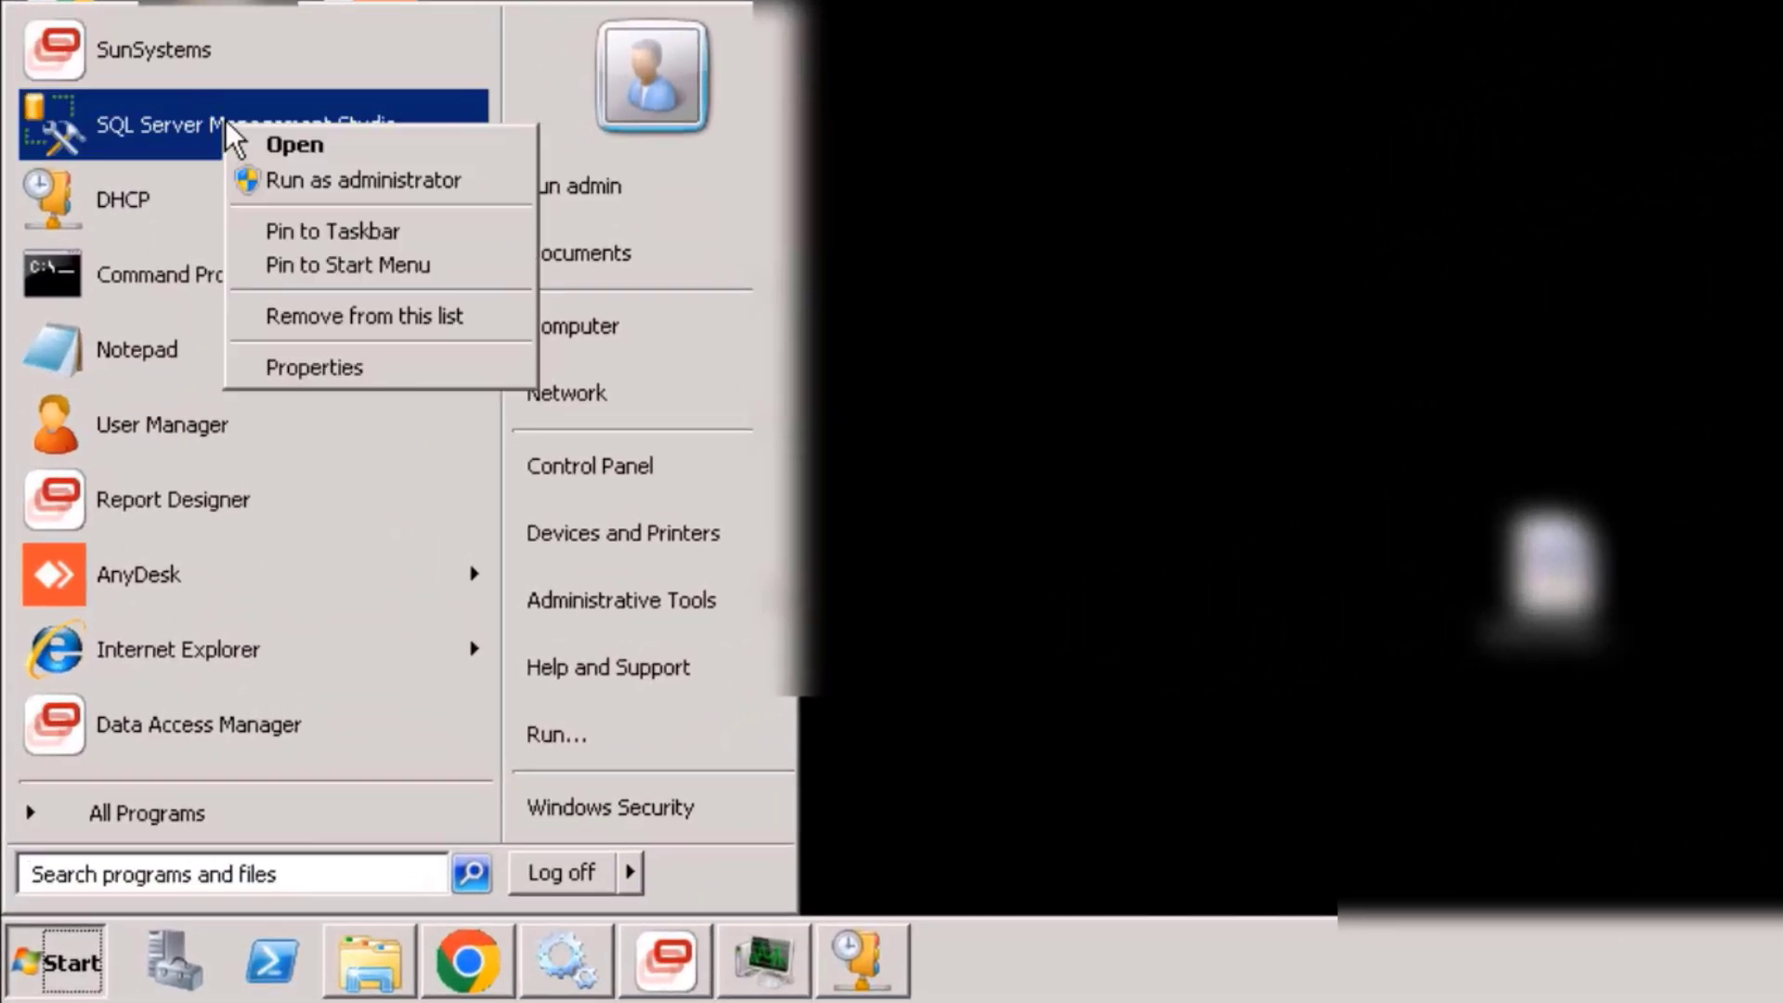
left_click(357, 180)
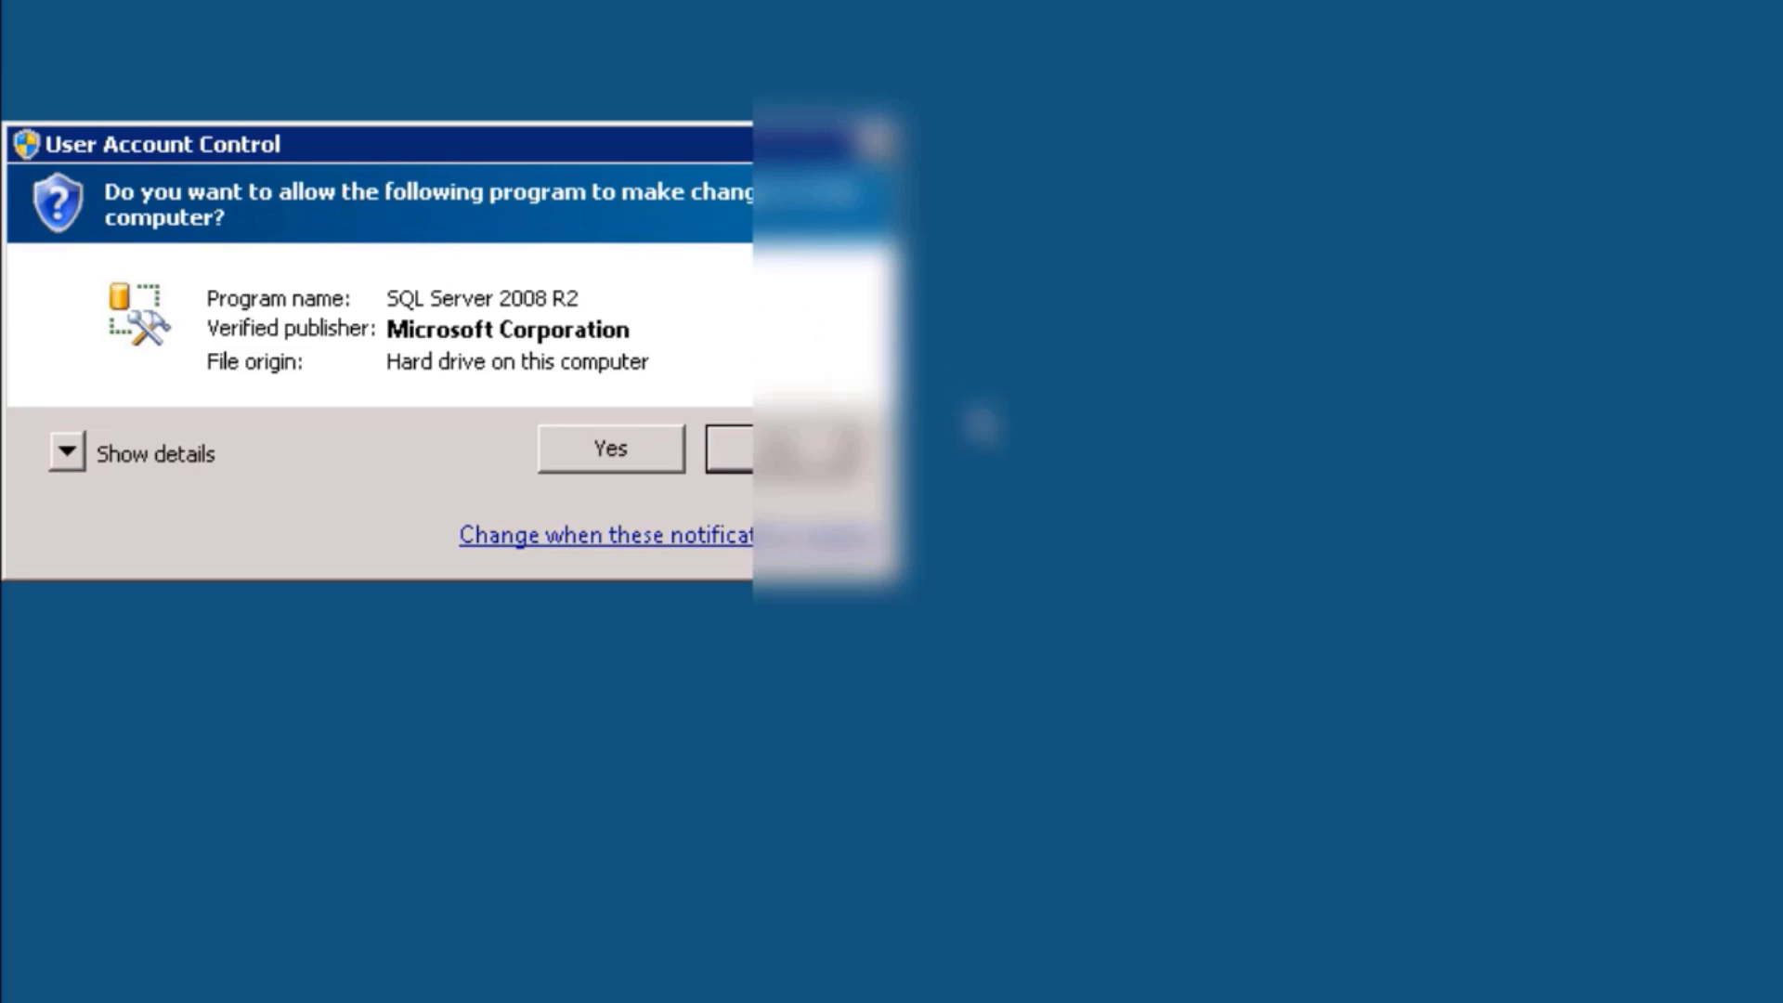
left_click(610, 453)
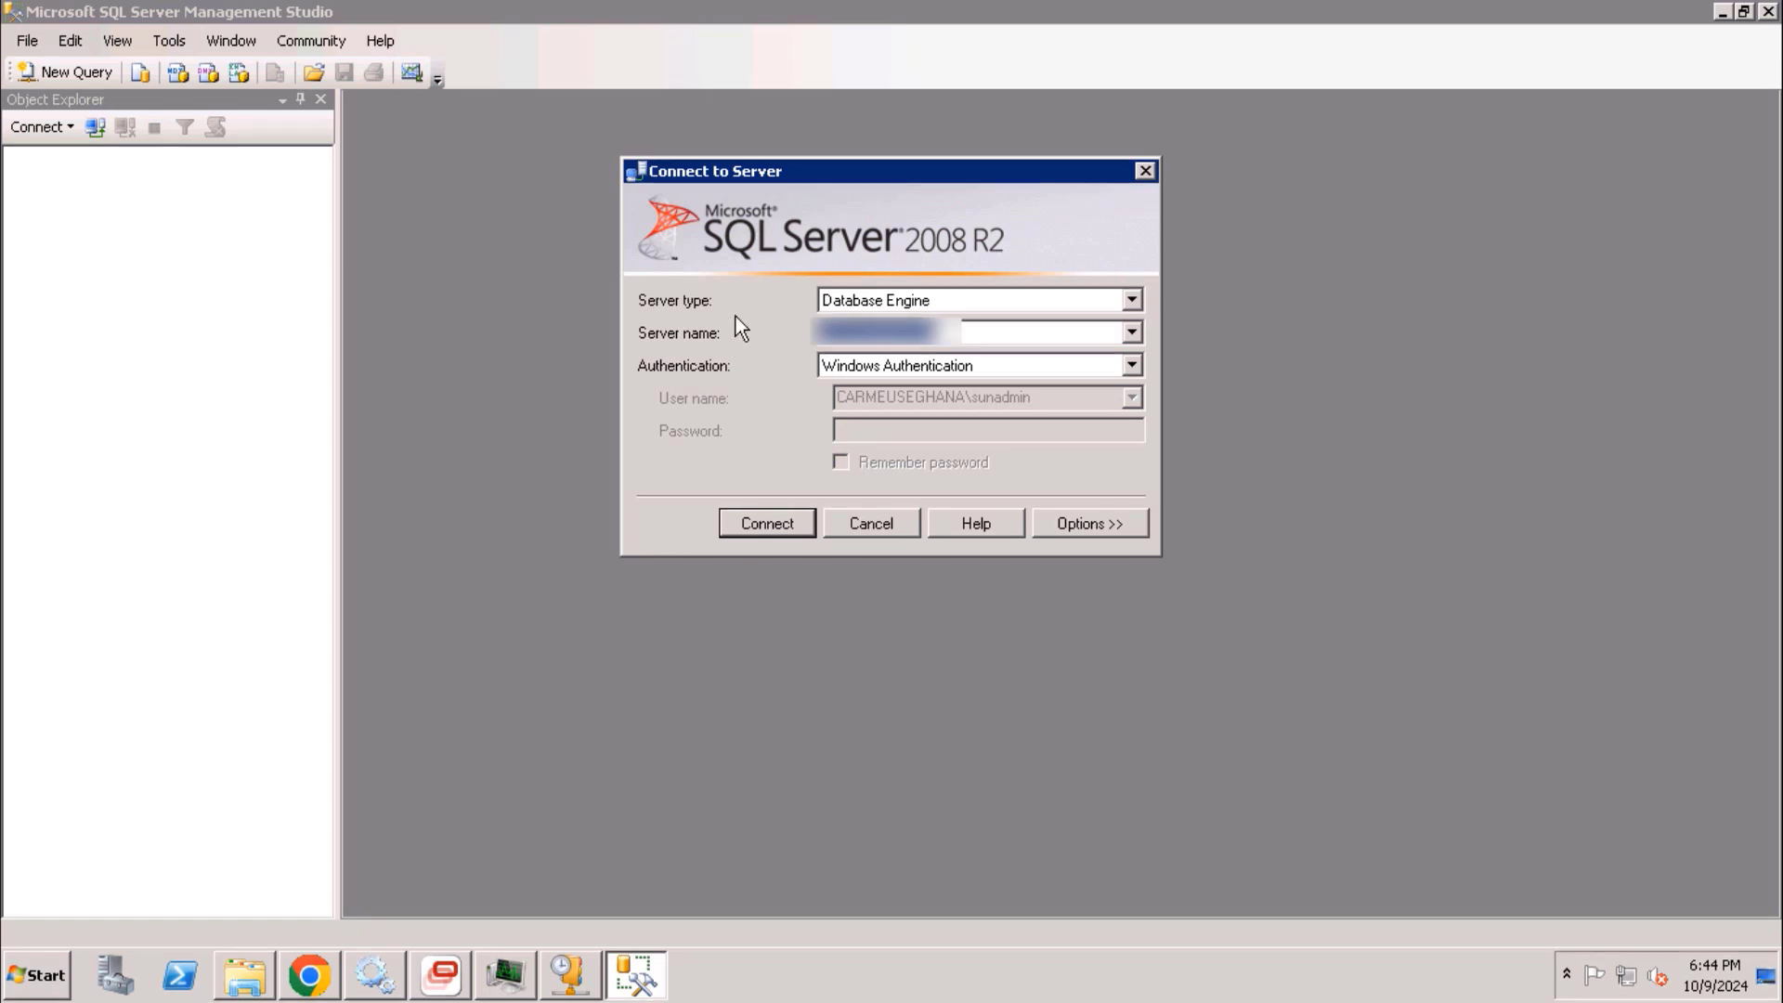
left_click(769, 525)
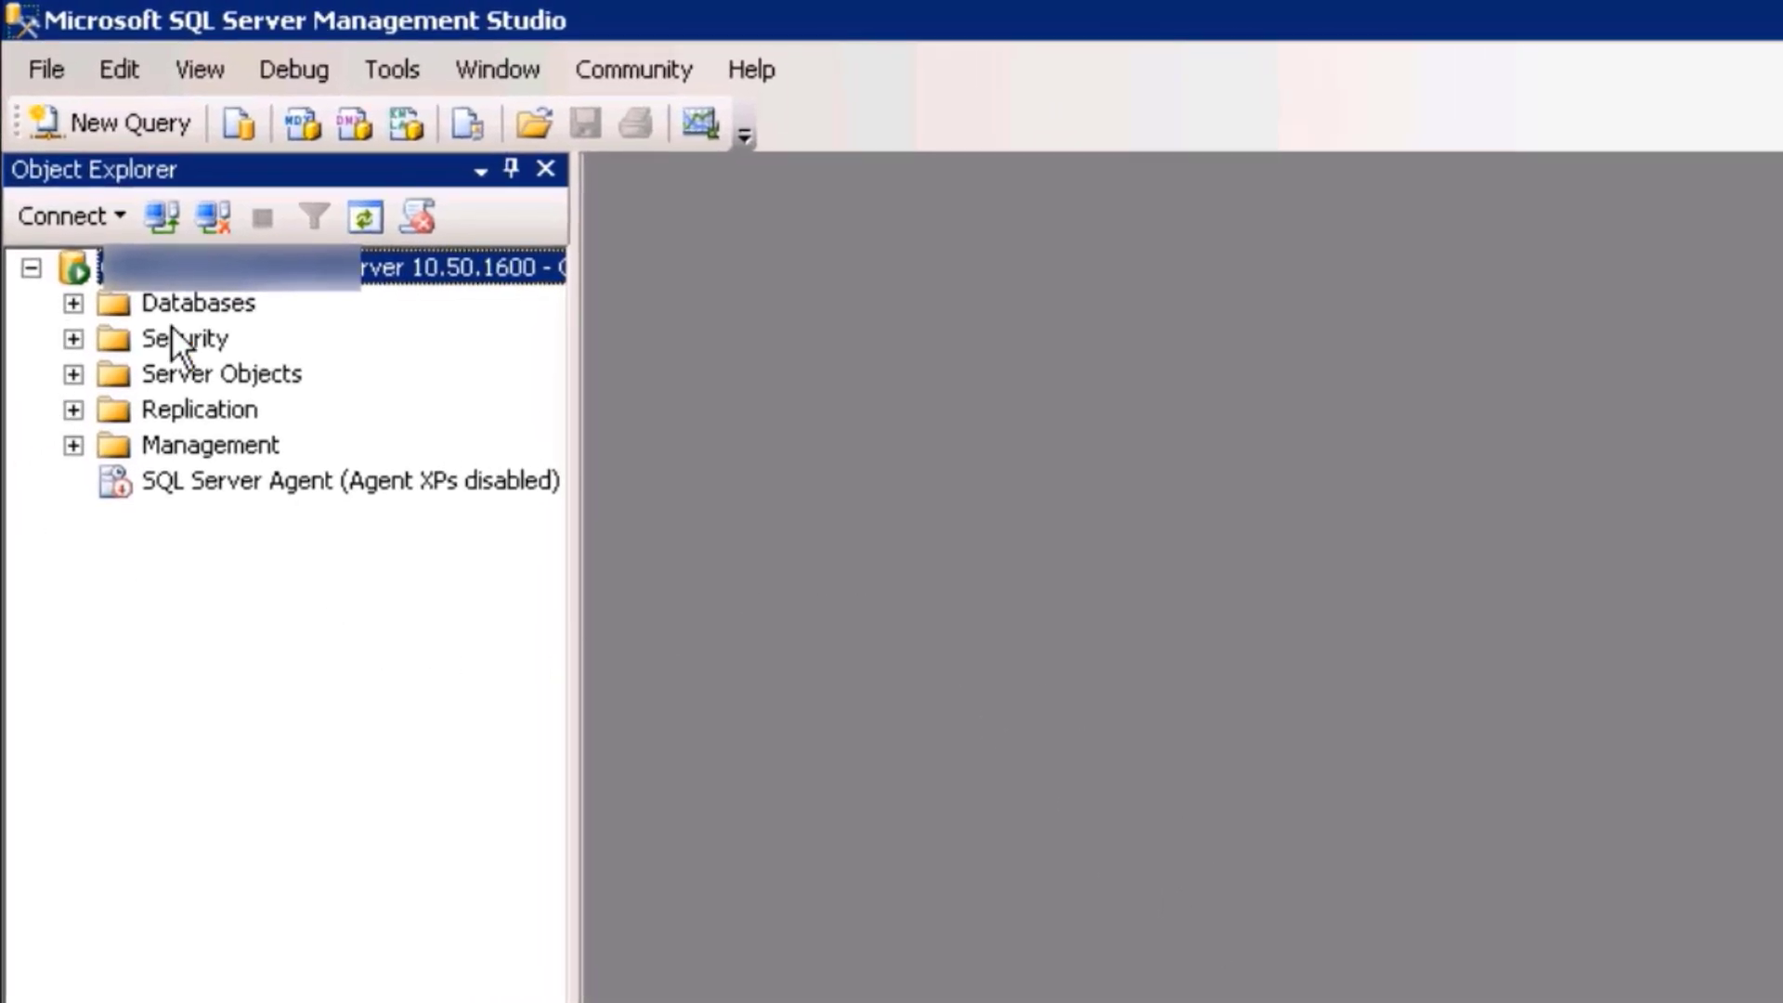
- Examine the server's user databases, from QueryAnalysis to SunSystemsSecurity, and its system databases, then collapse the Databases folder
left_click(72, 303)
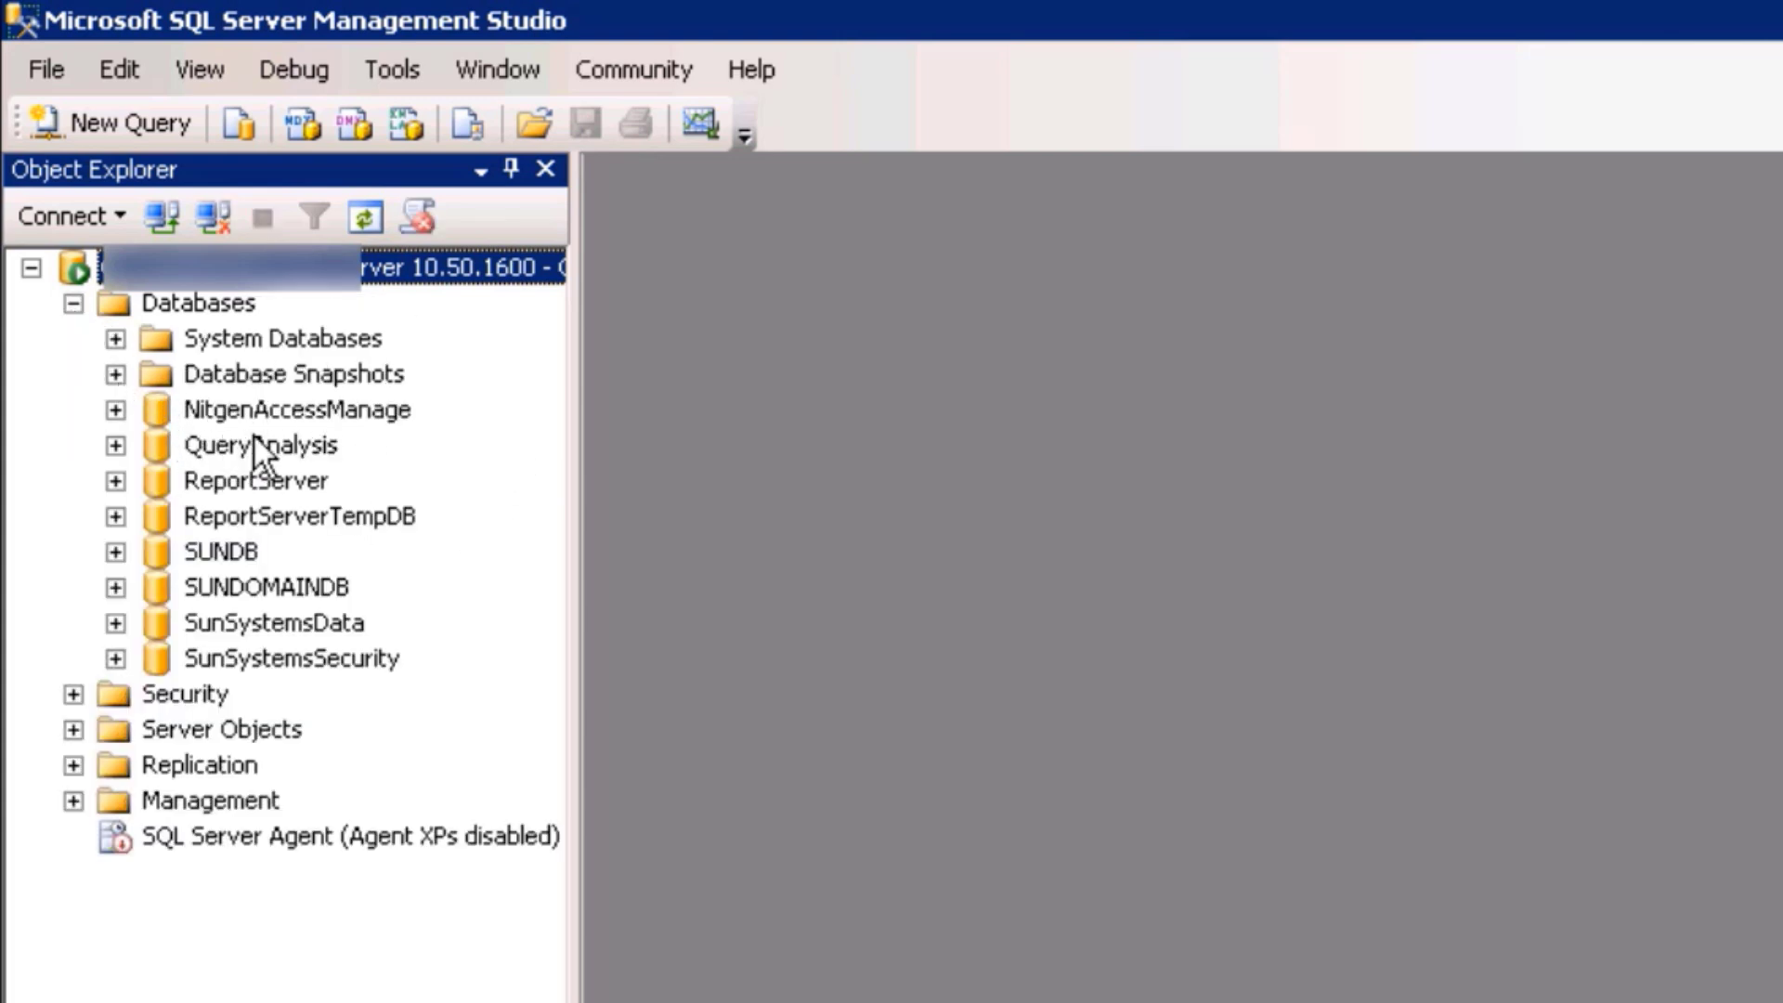
left_click(216, 448)
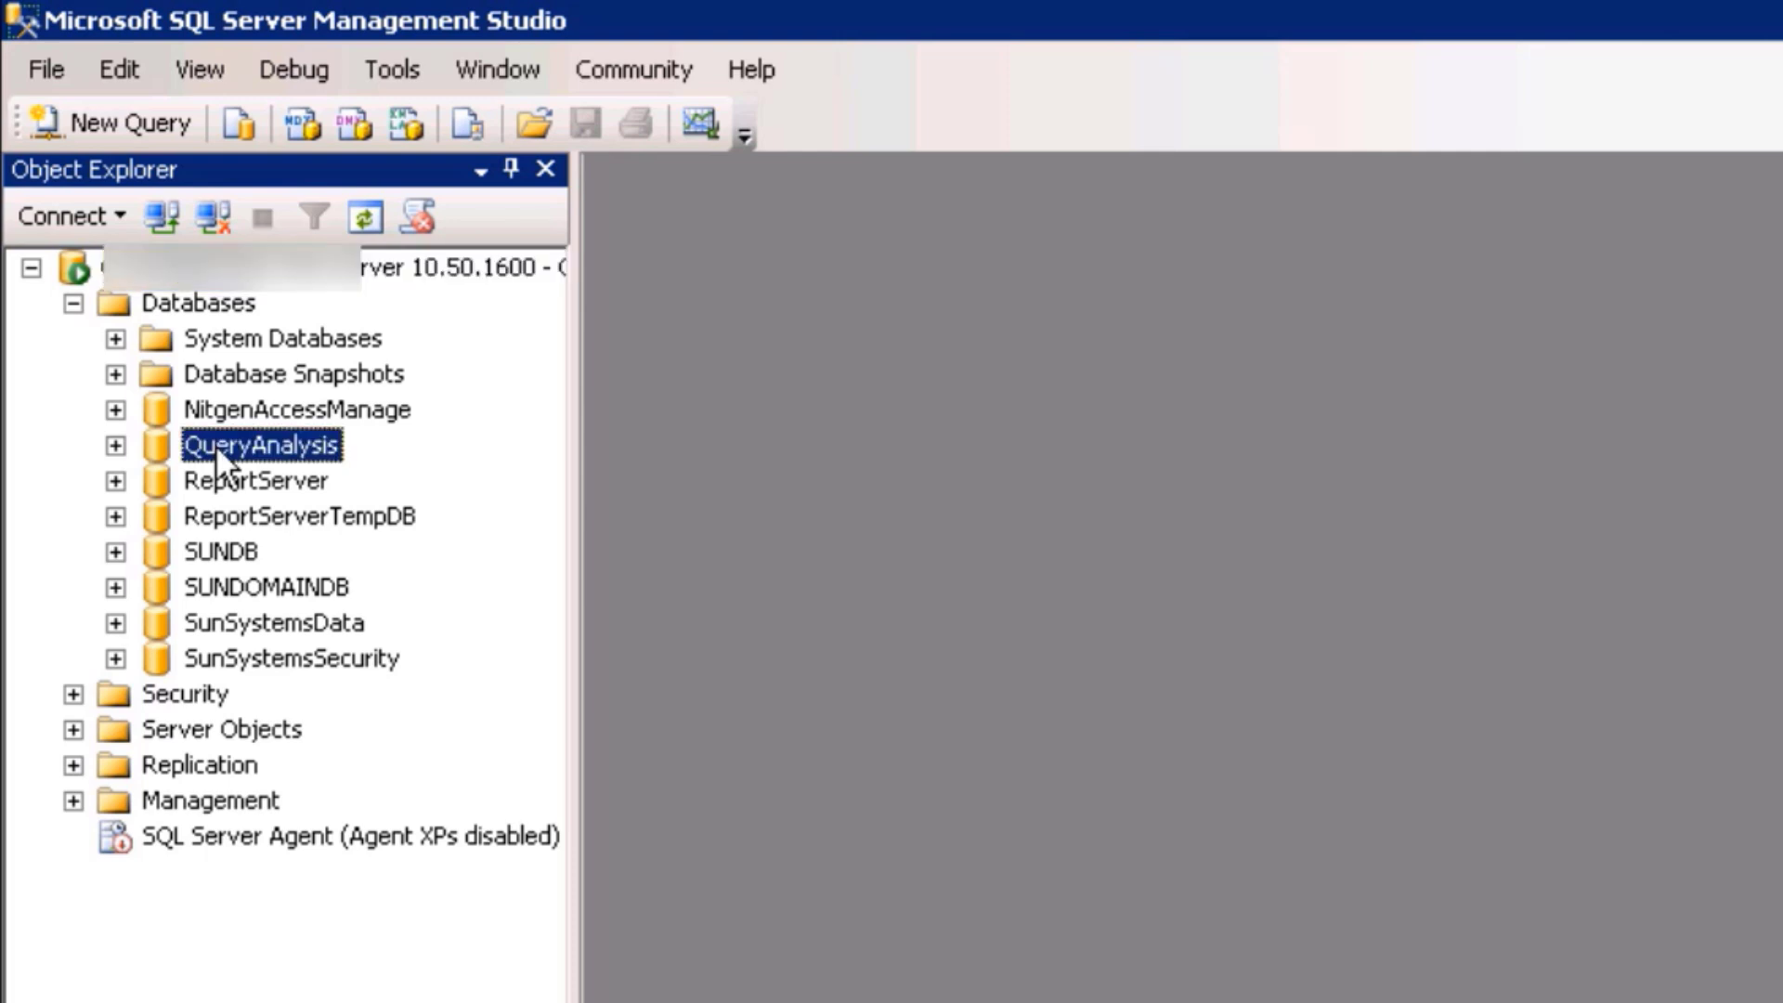
left_click(221, 479)
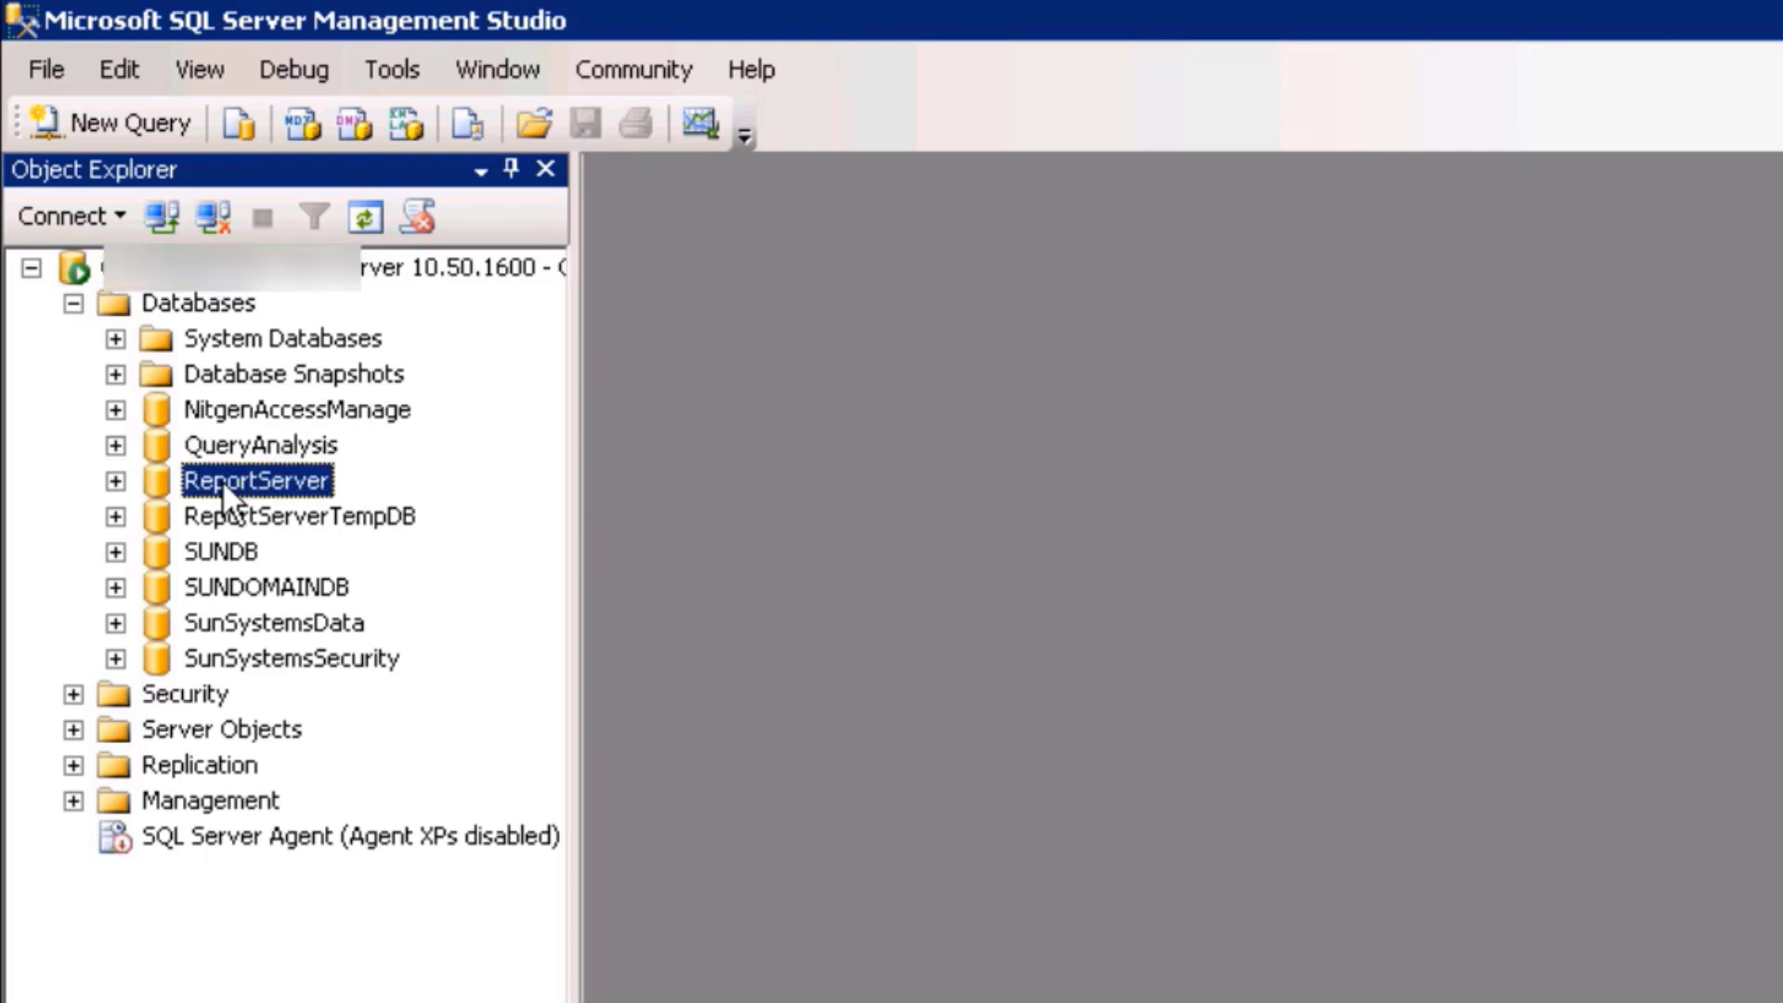
left_click(228, 524)
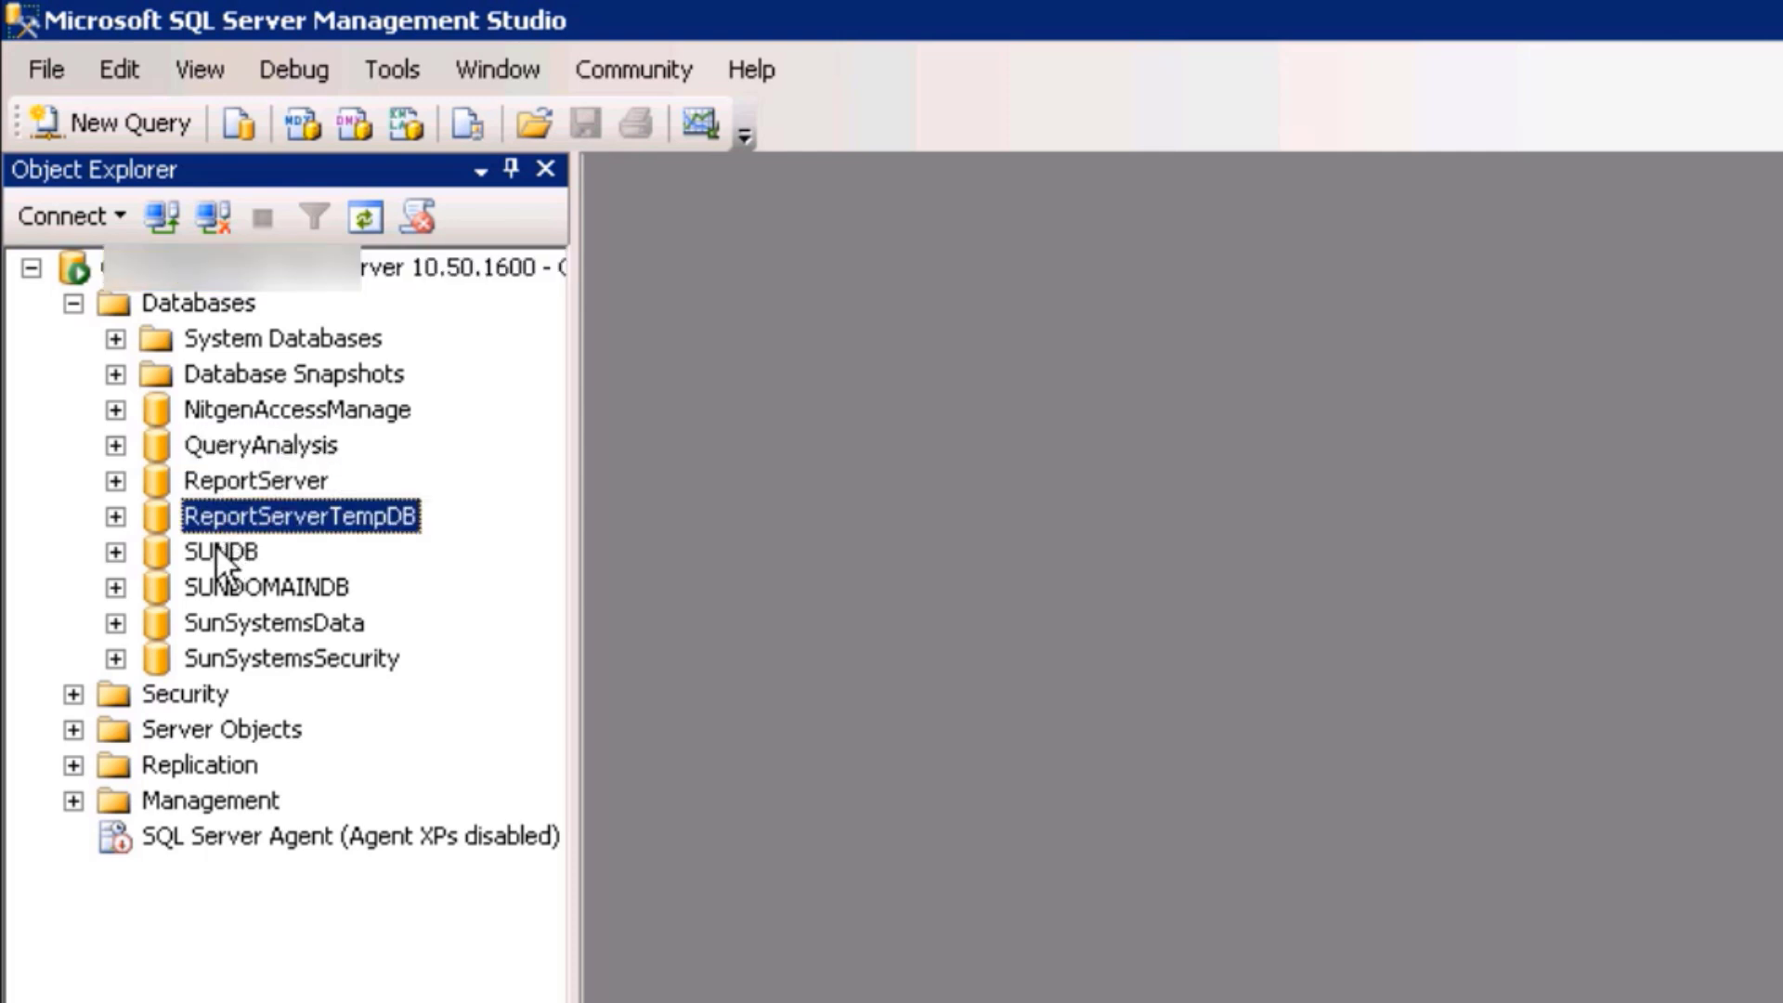
left_click(217, 550)
left_click(230, 592)
left_click(230, 622)
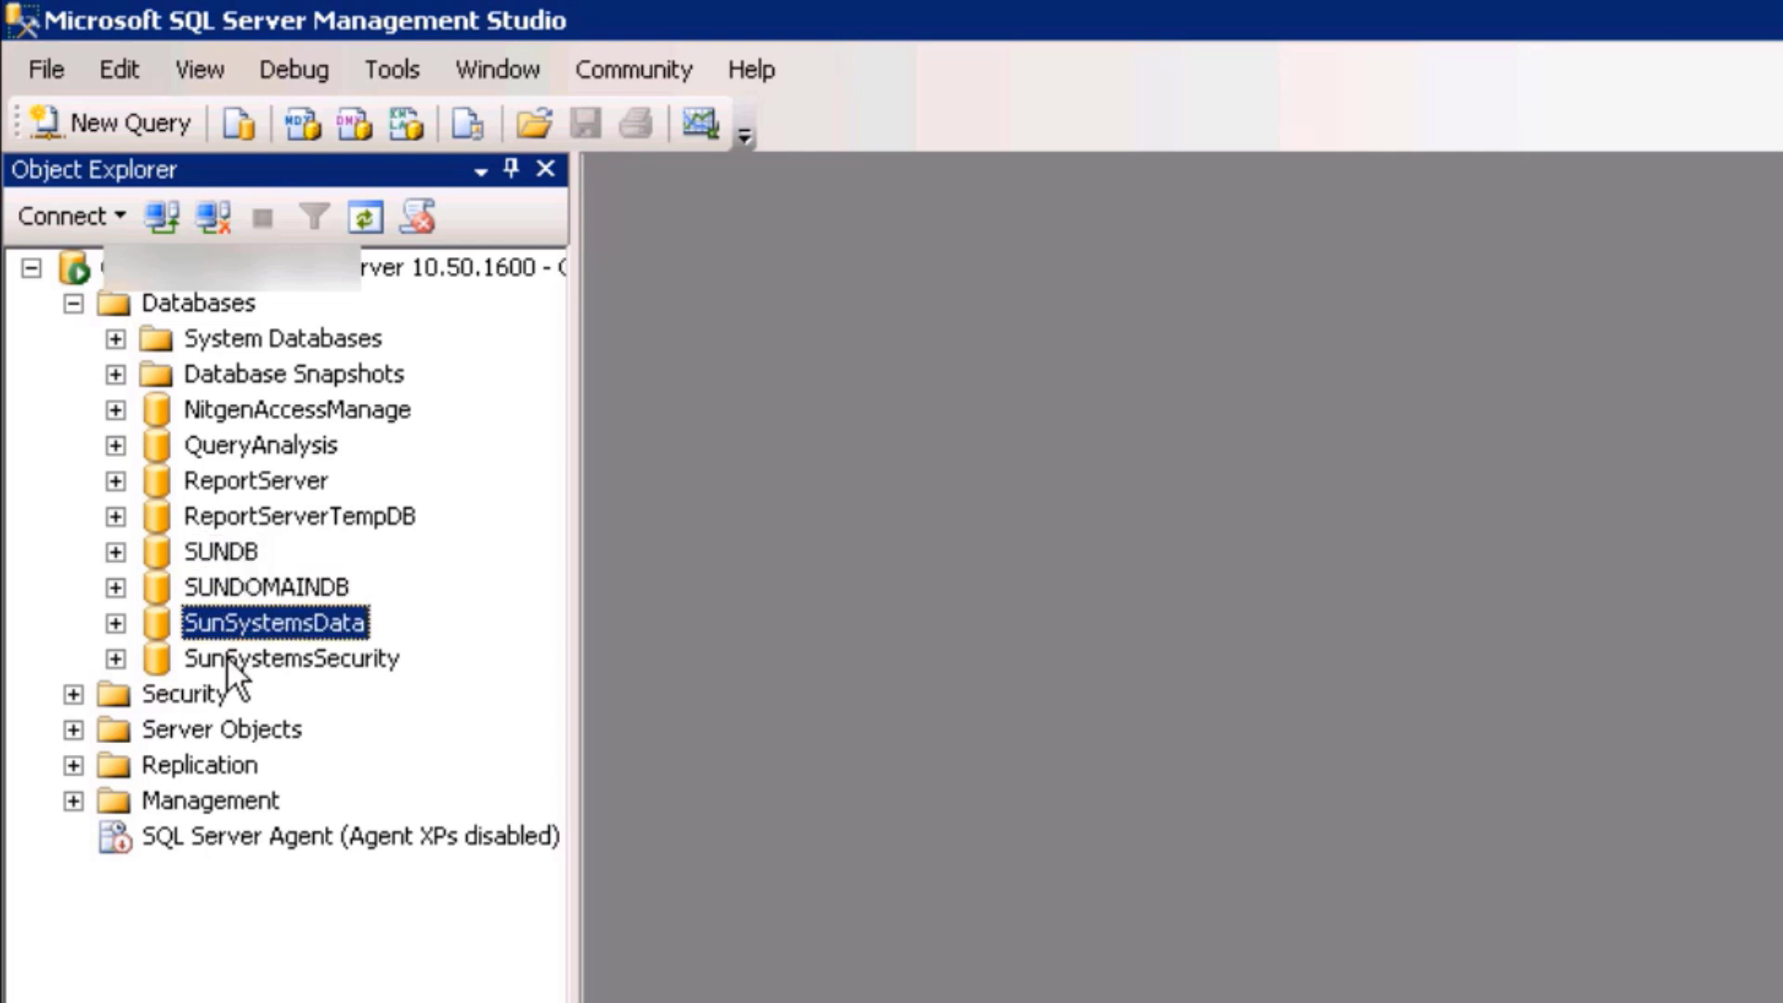
left_click(226, 657)
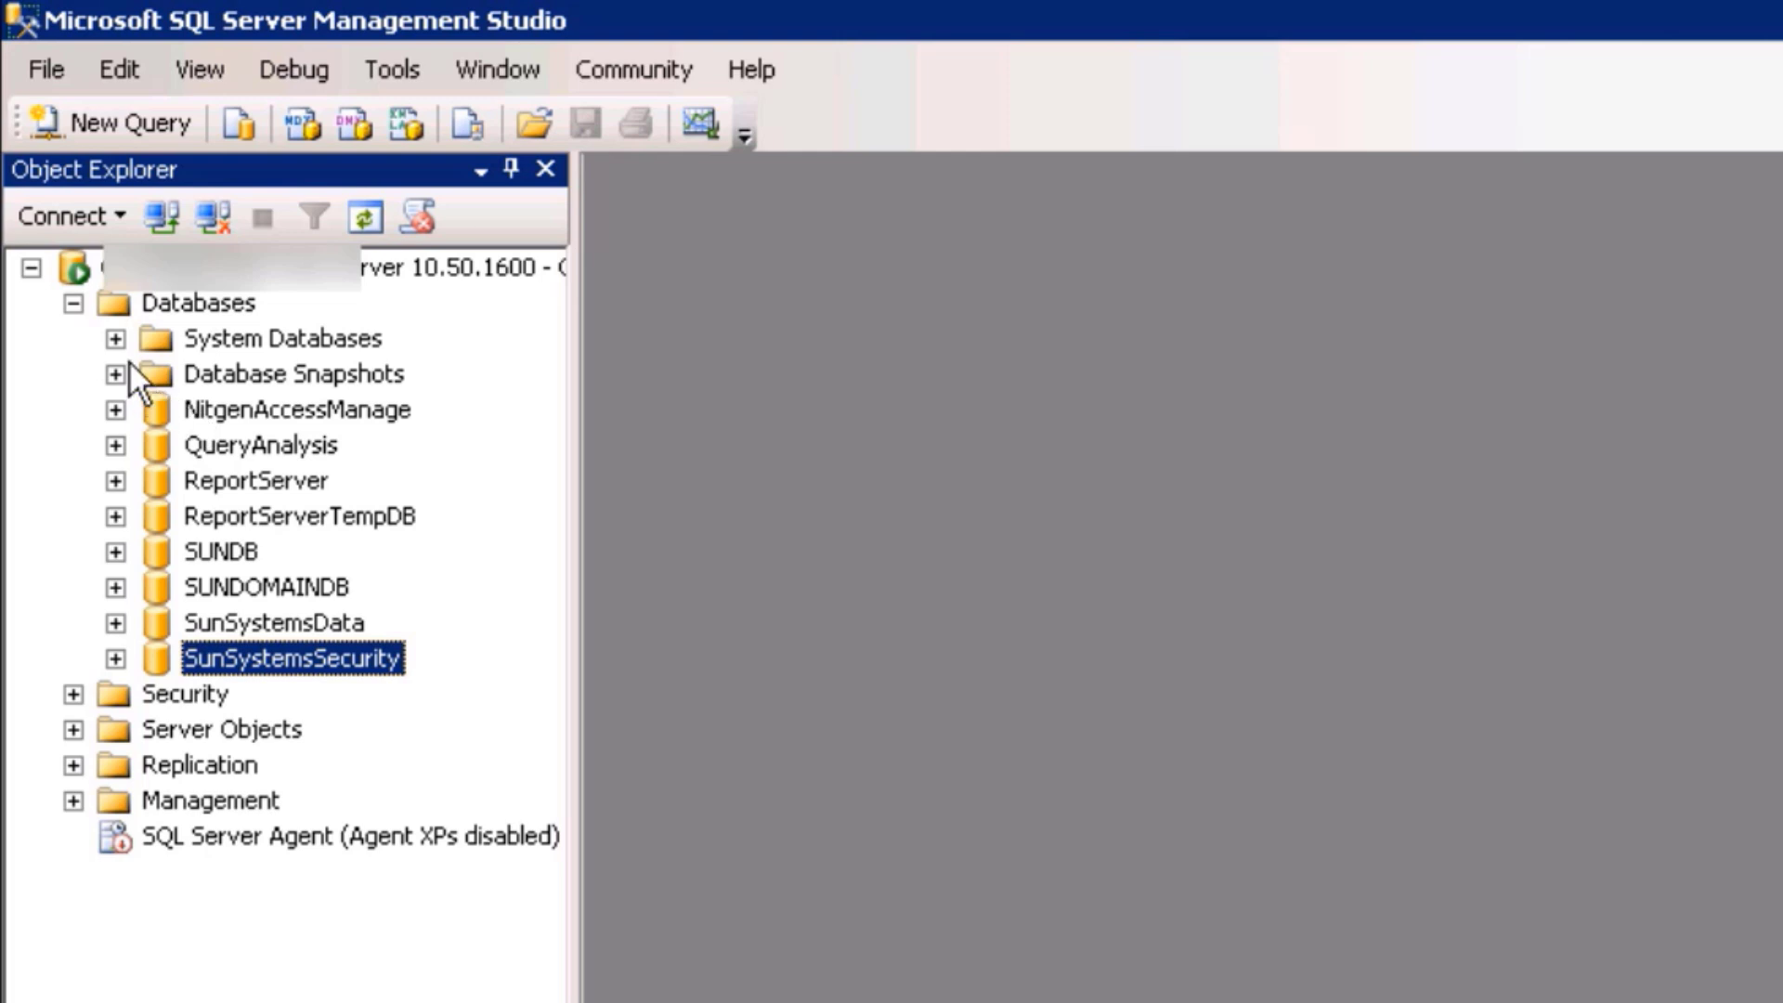
left_click(115, 338)
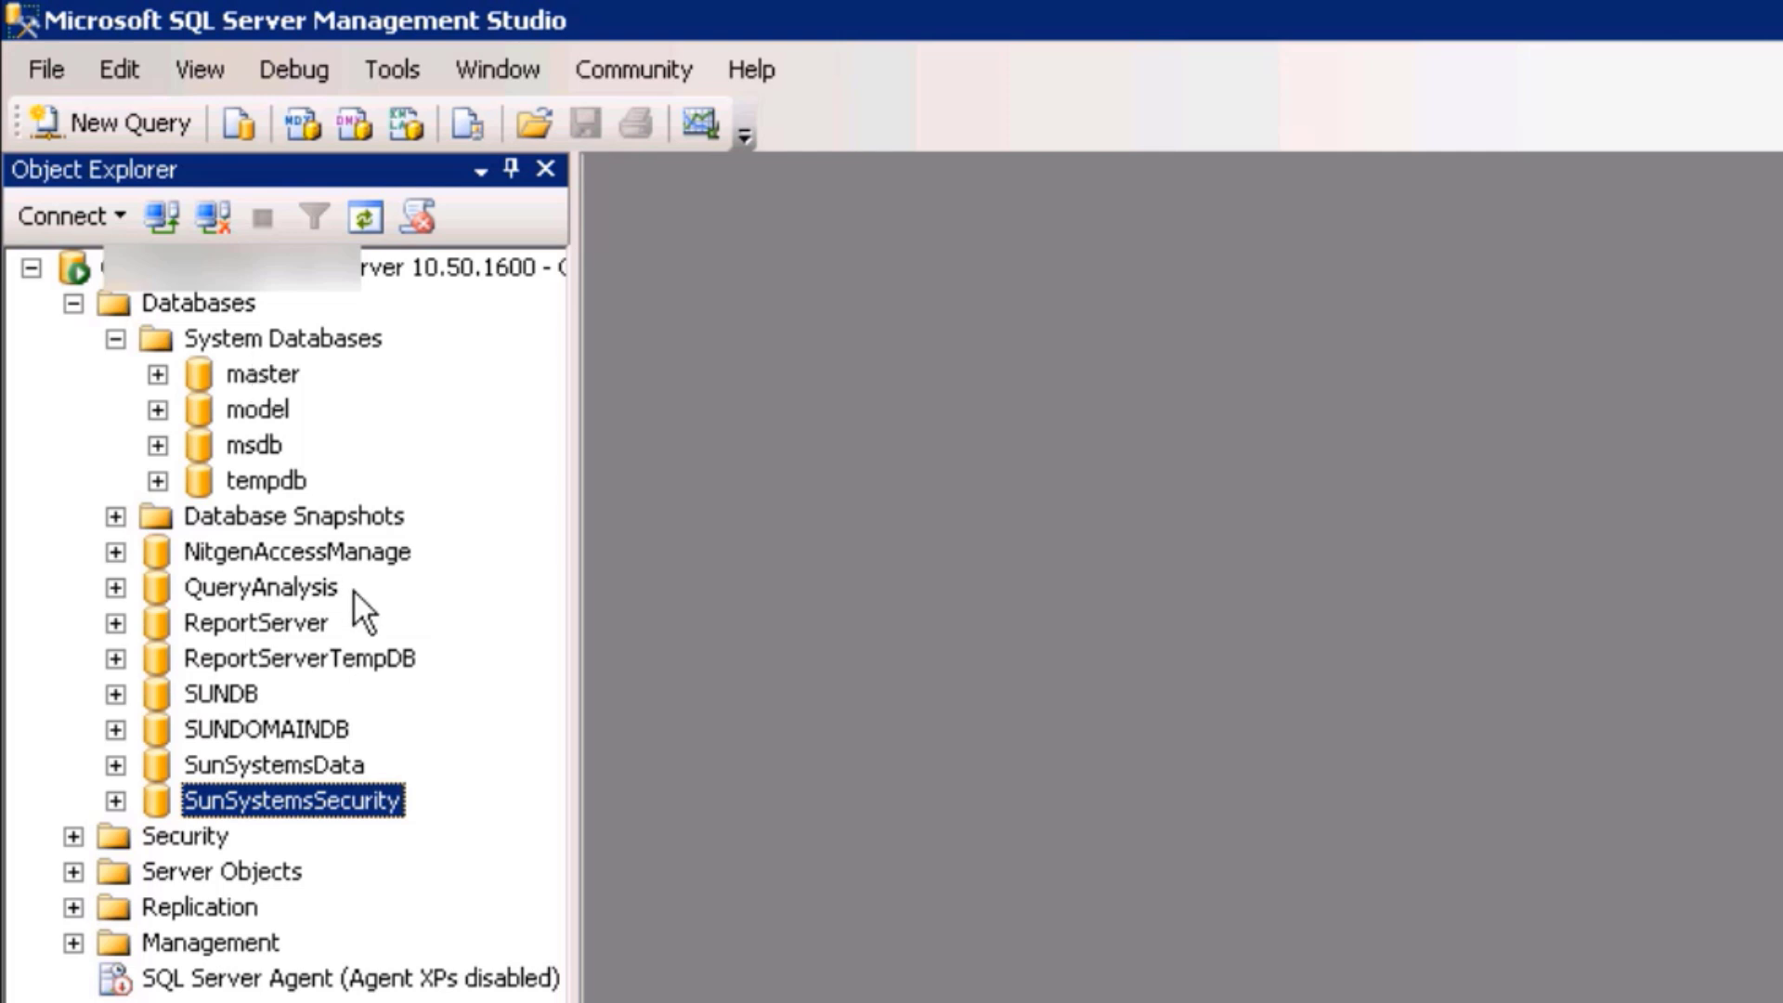
left_click(115, 338)
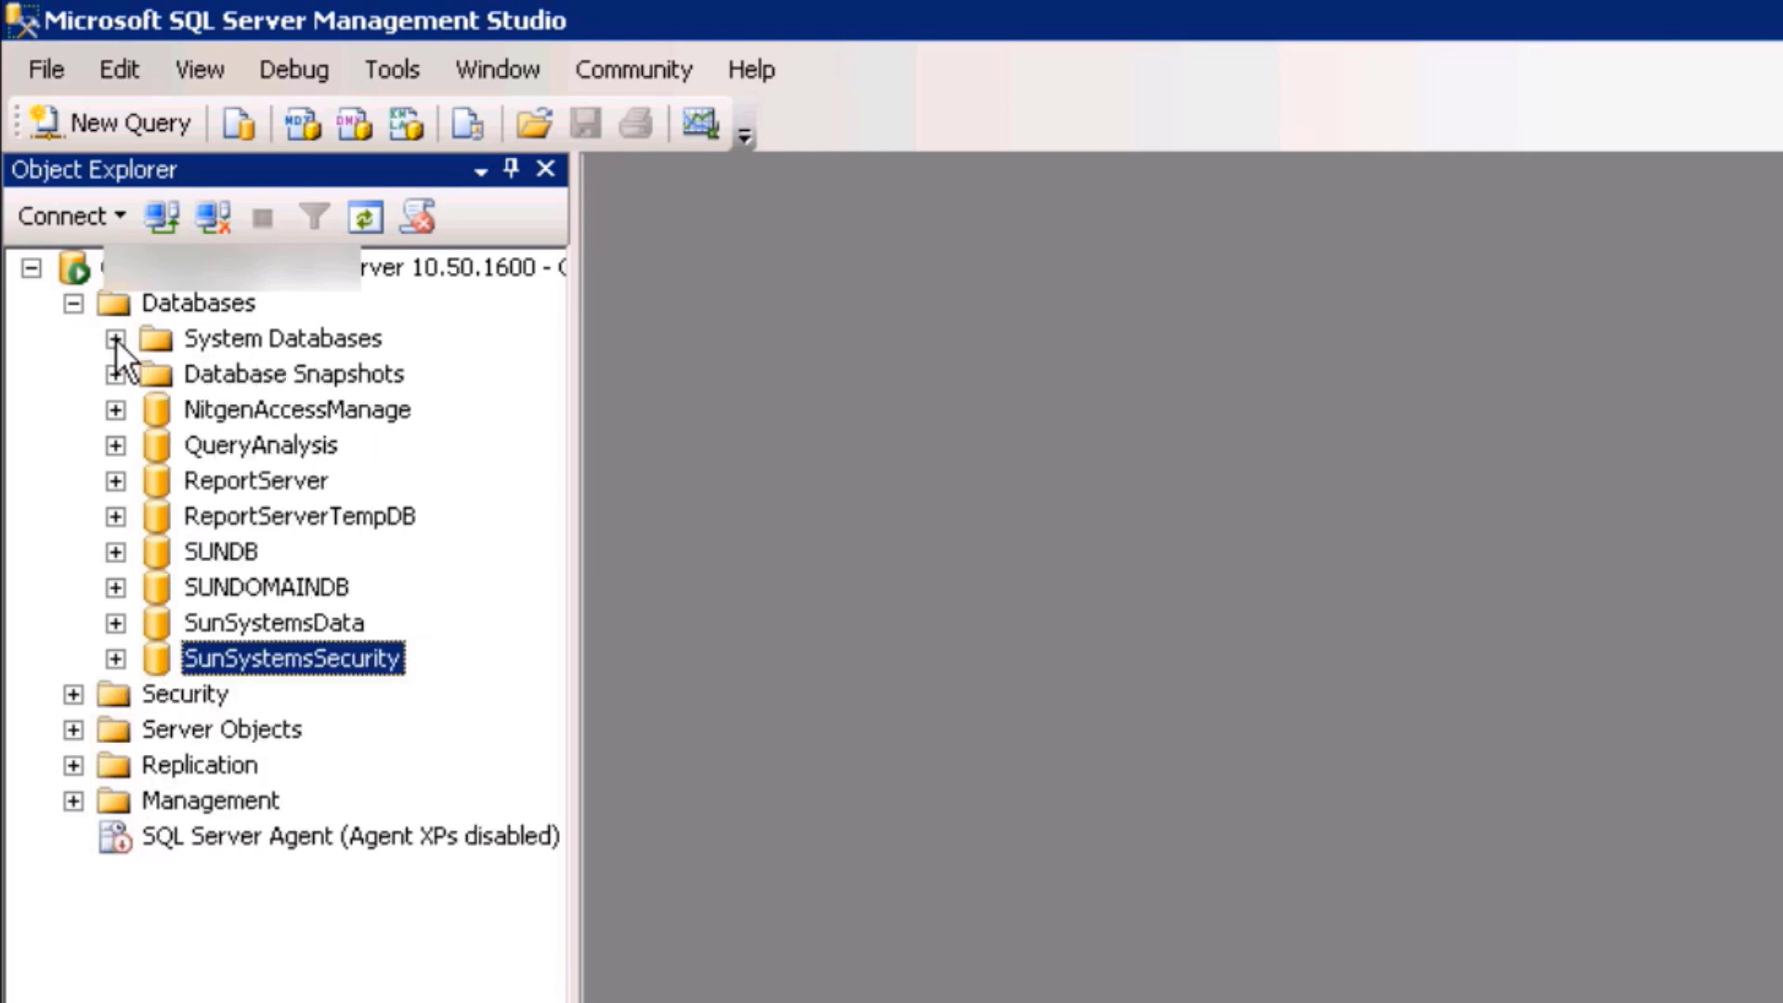
left_click(74, 303)
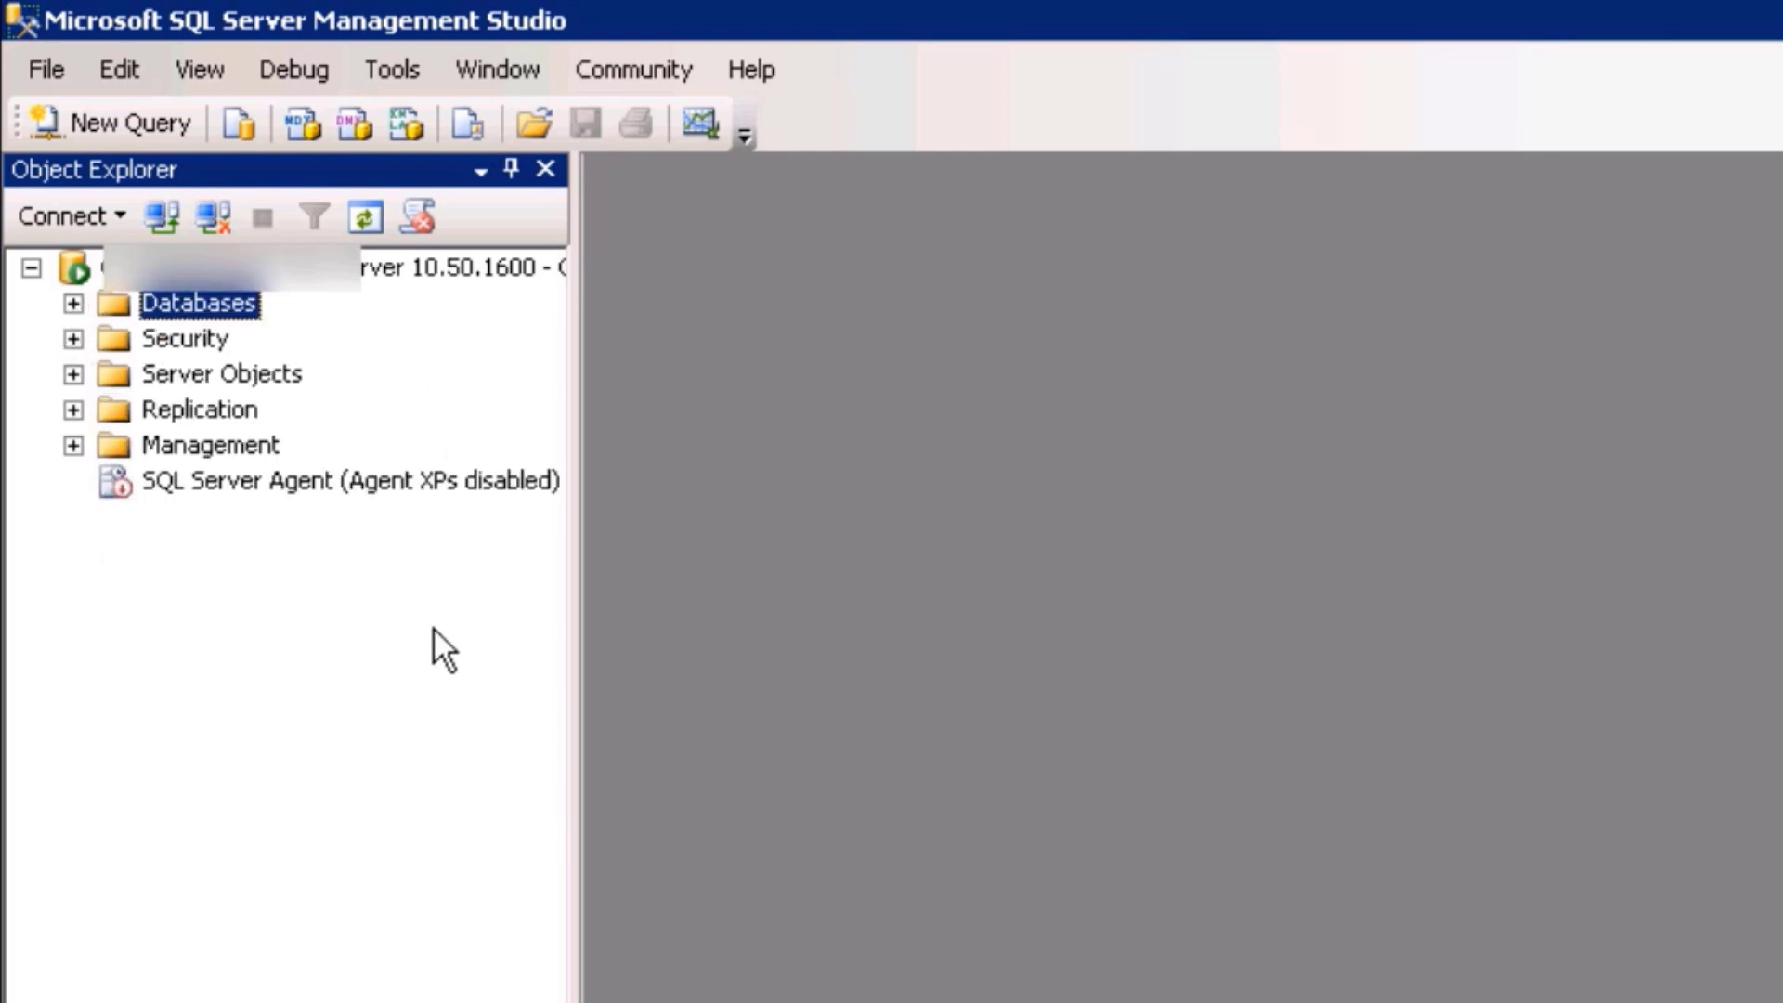
- Try to open the Maintenance Plan Wizard for the Maintenance Plans folder under Management
left_click(74, 446)
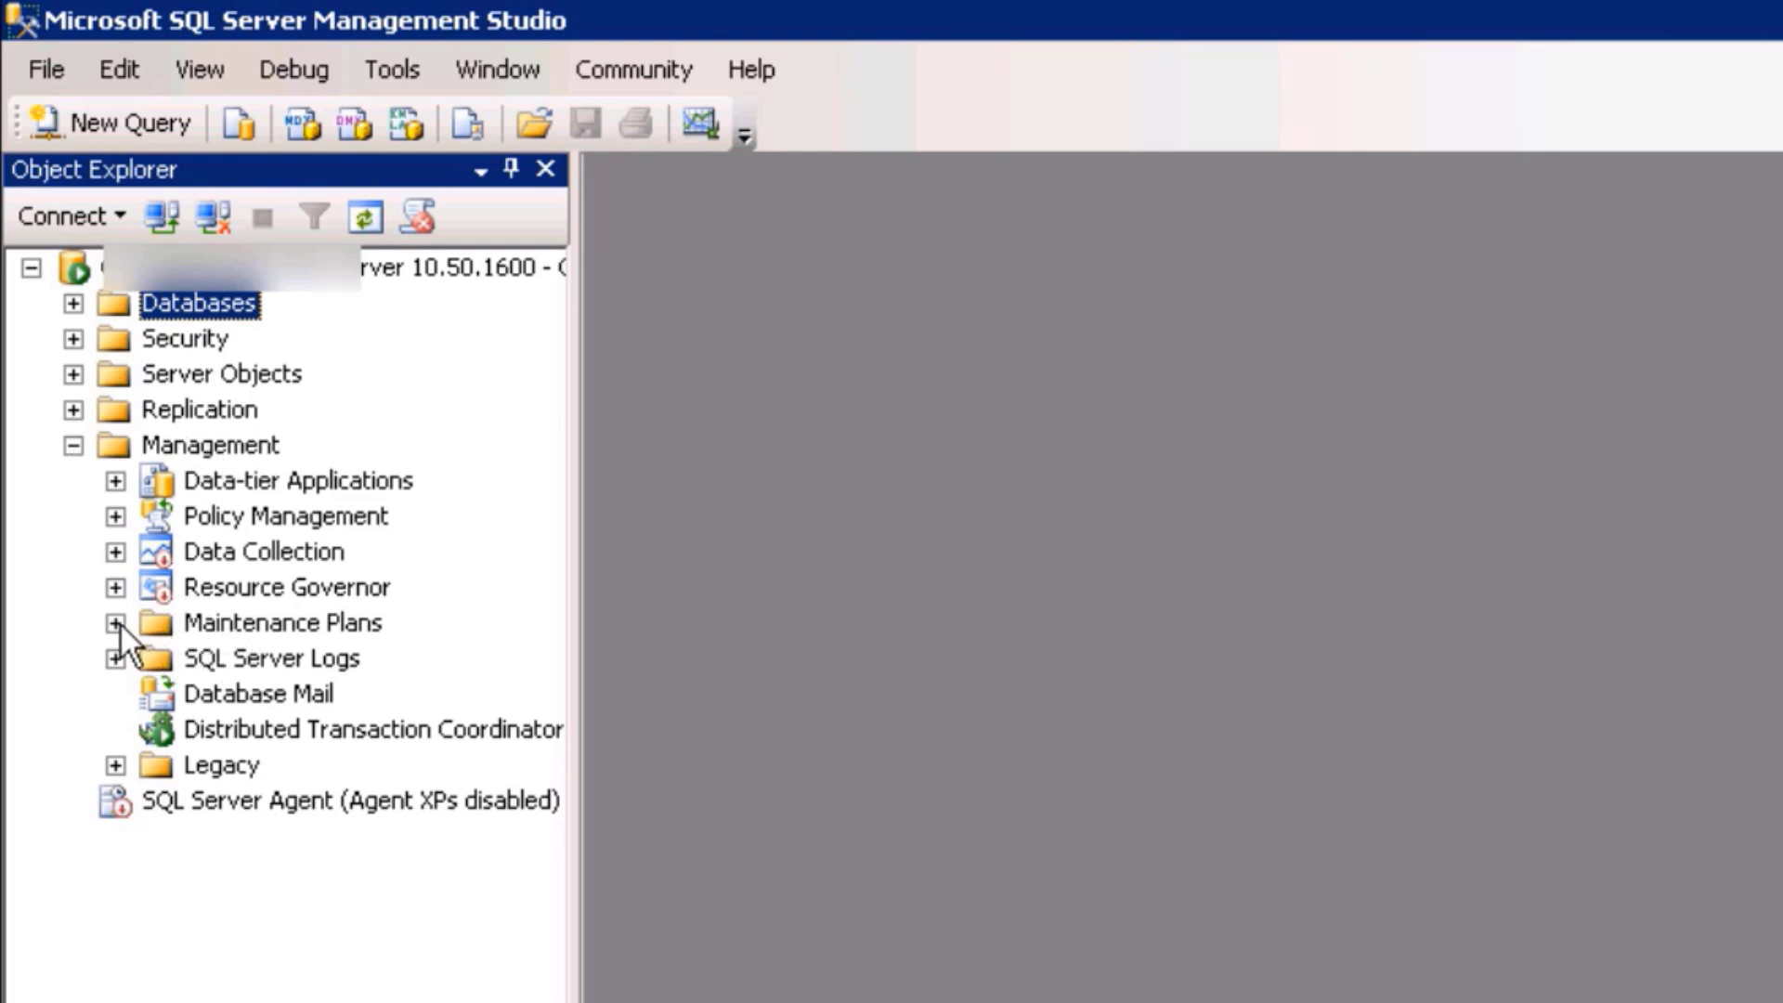
left_click(254, 624)
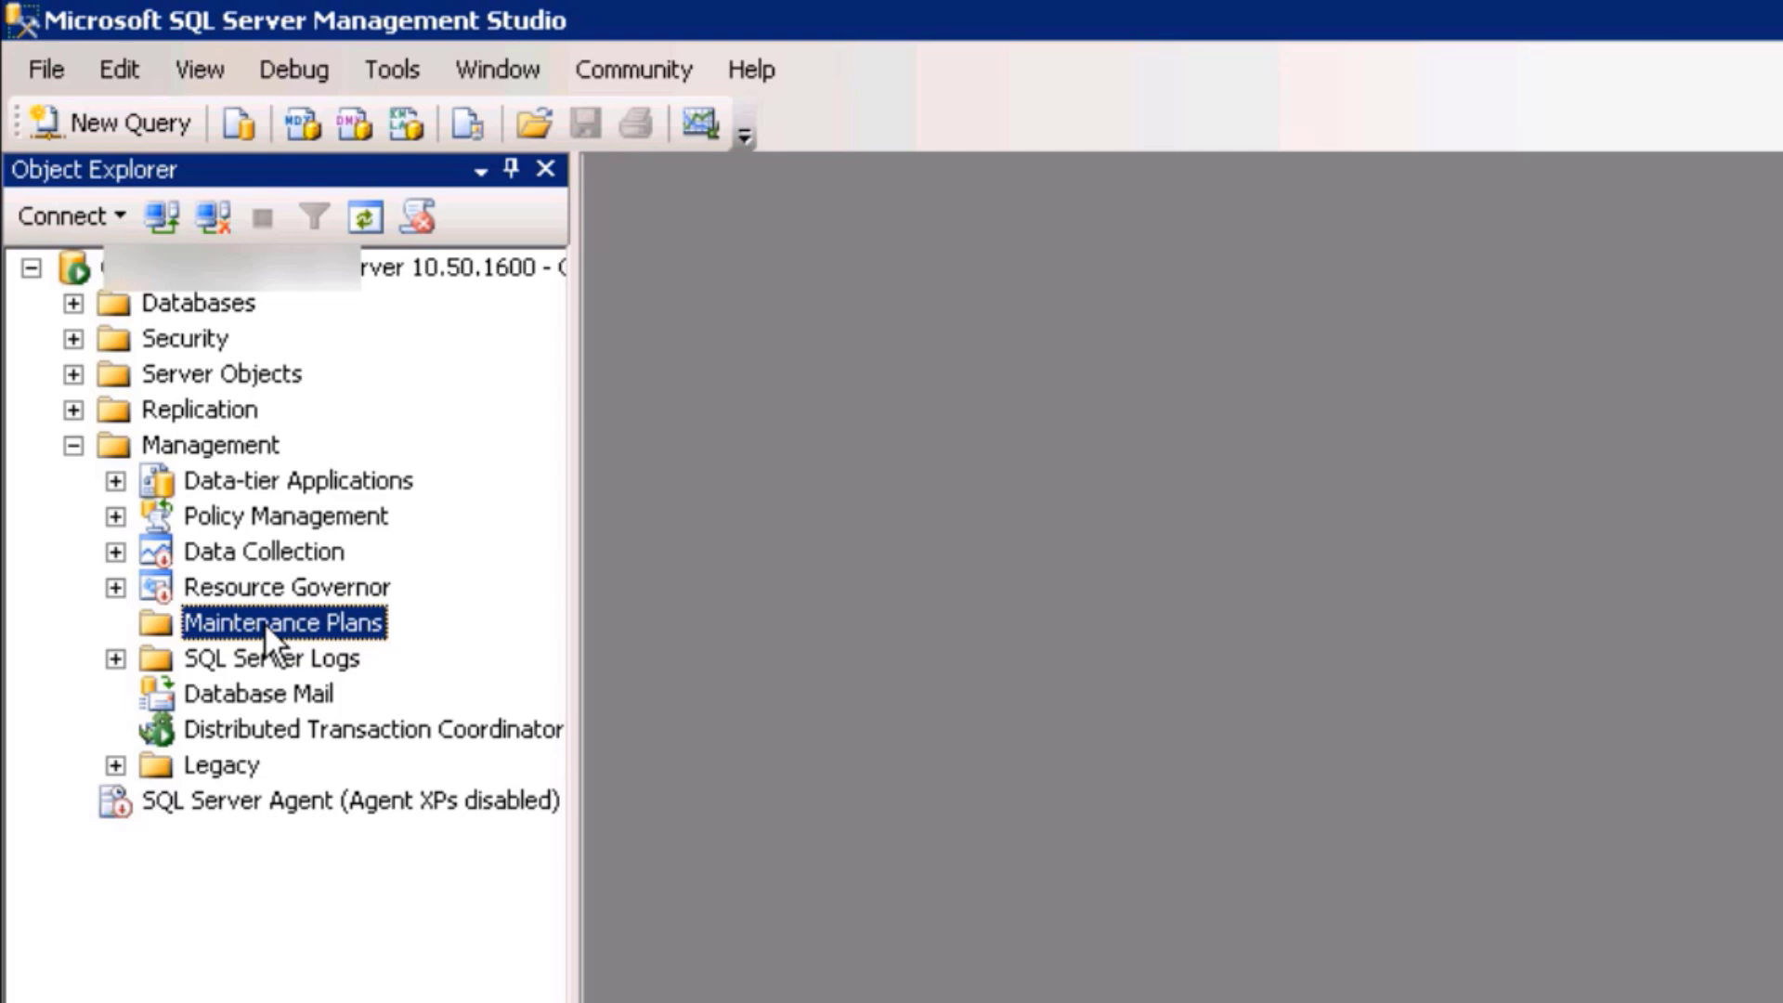
right_click(270, 637)
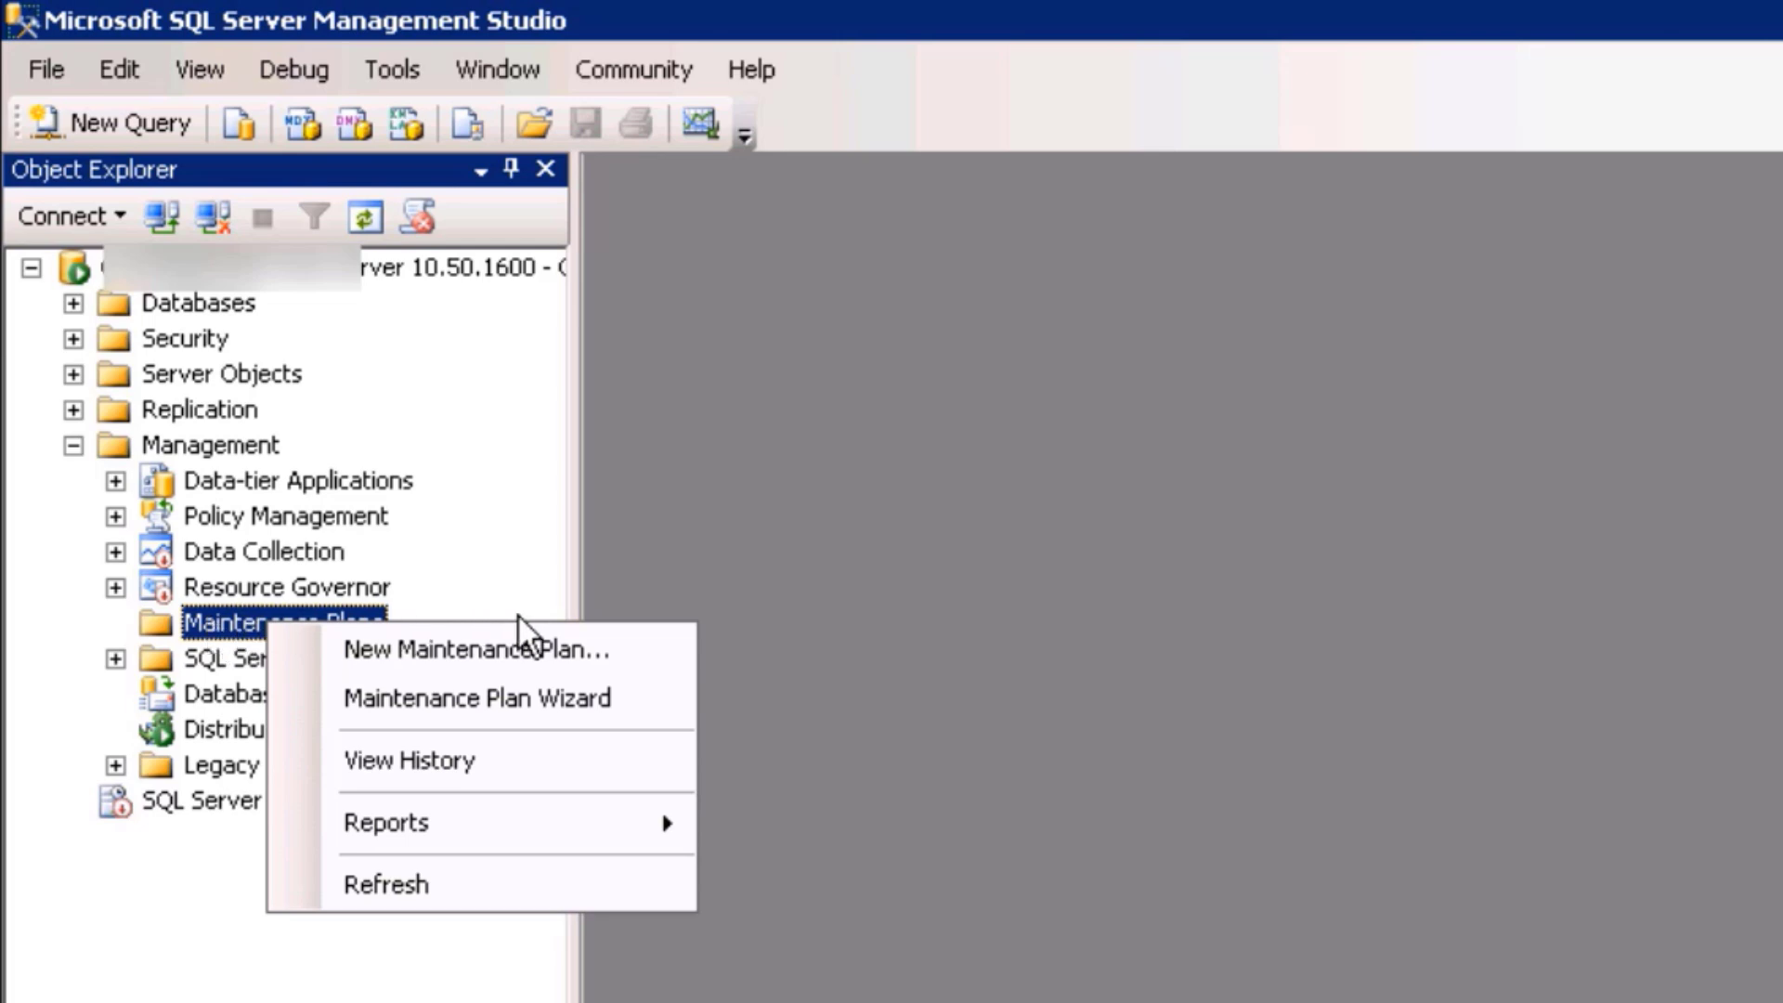
left_click(460, 696)
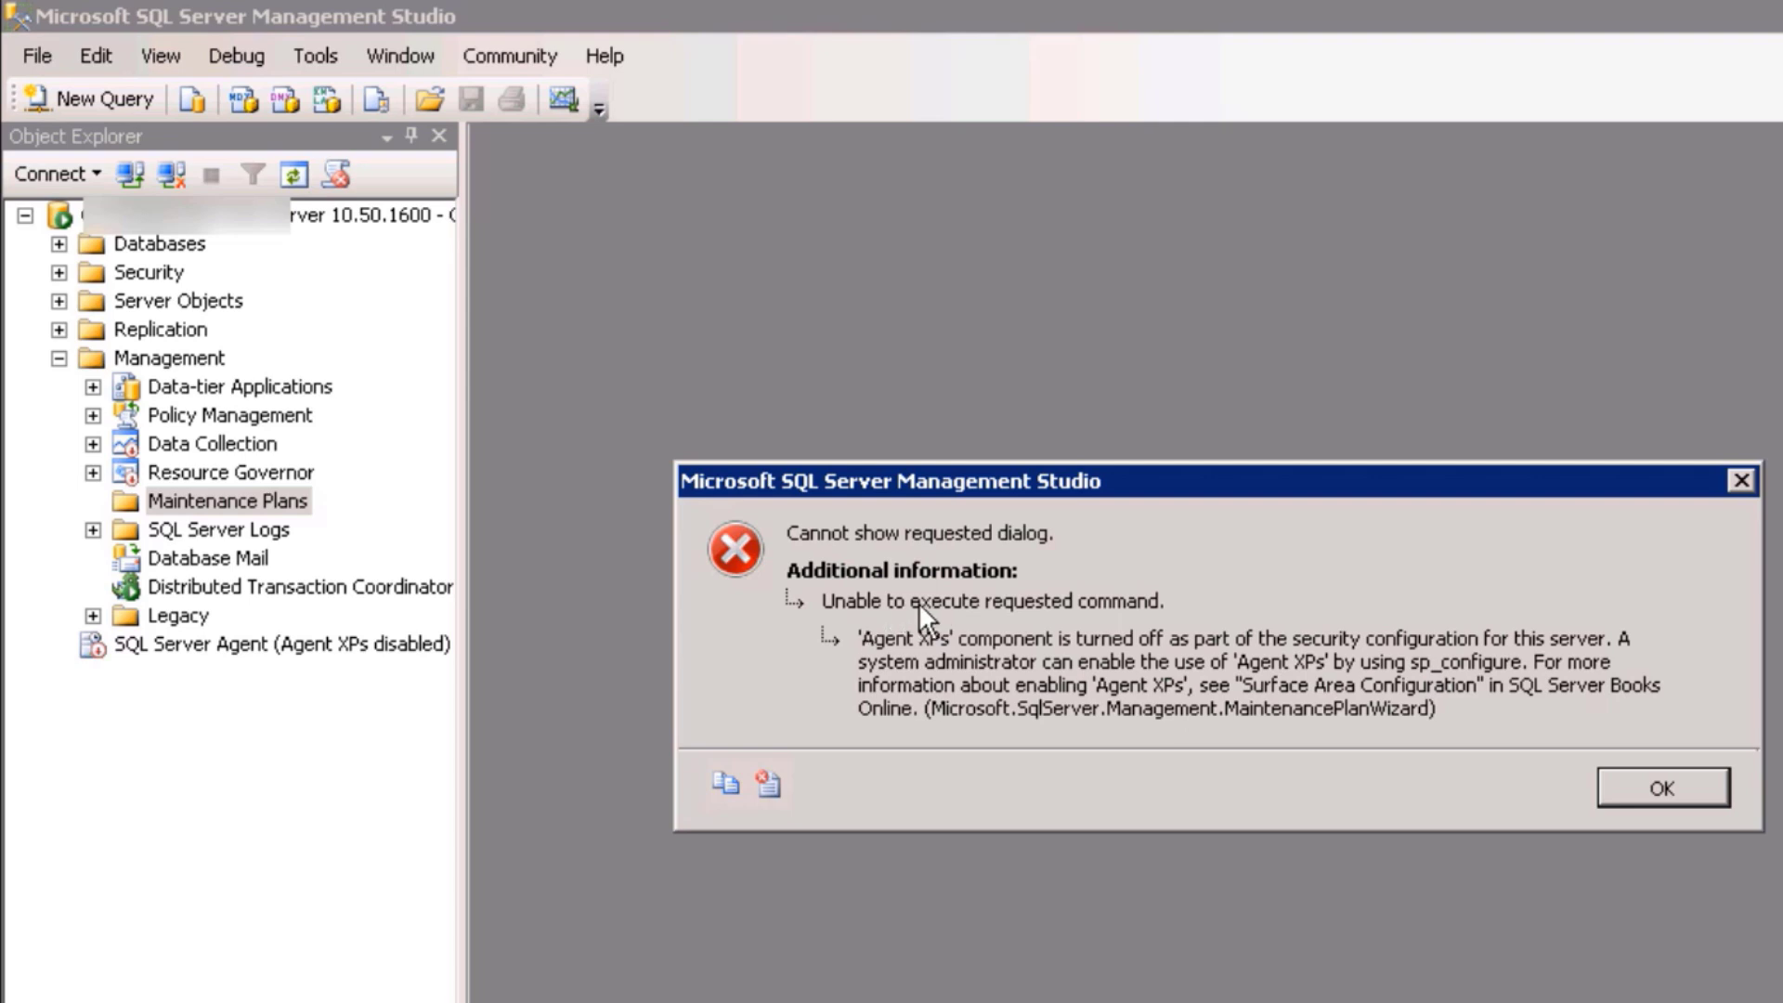
left_click(1671, 788)
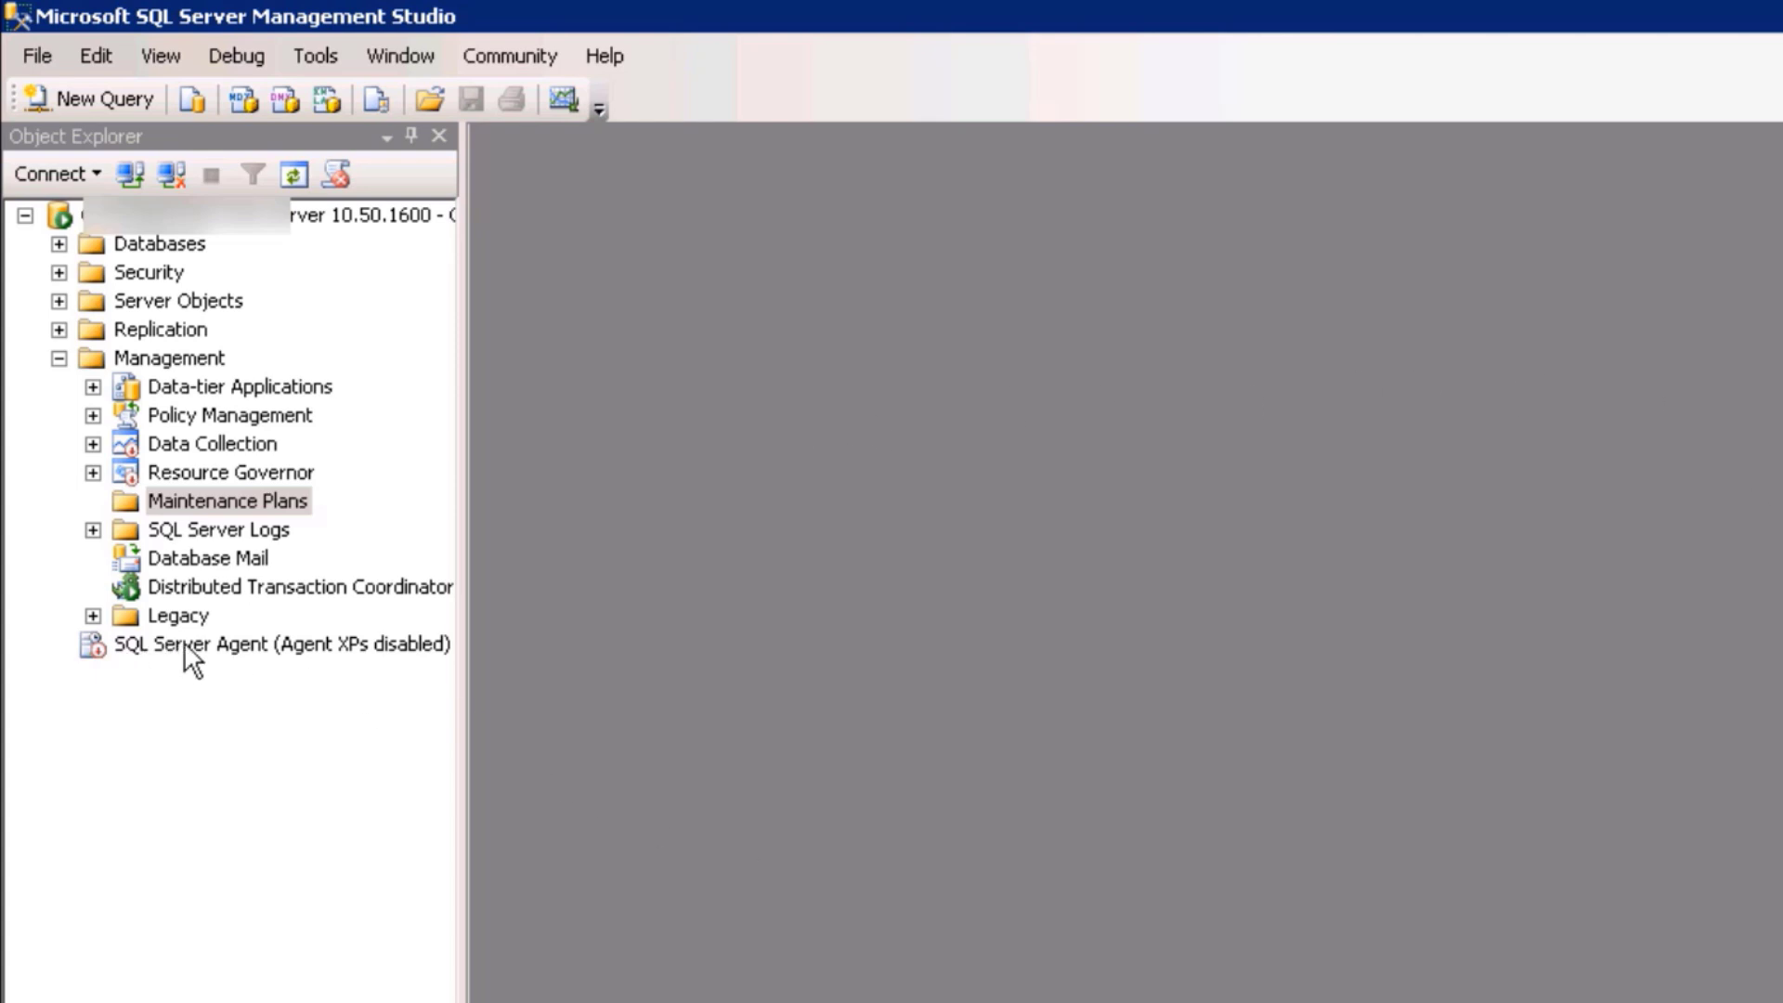
- Start the SQL Server Agent service on the connected server
left_click(213, 643)
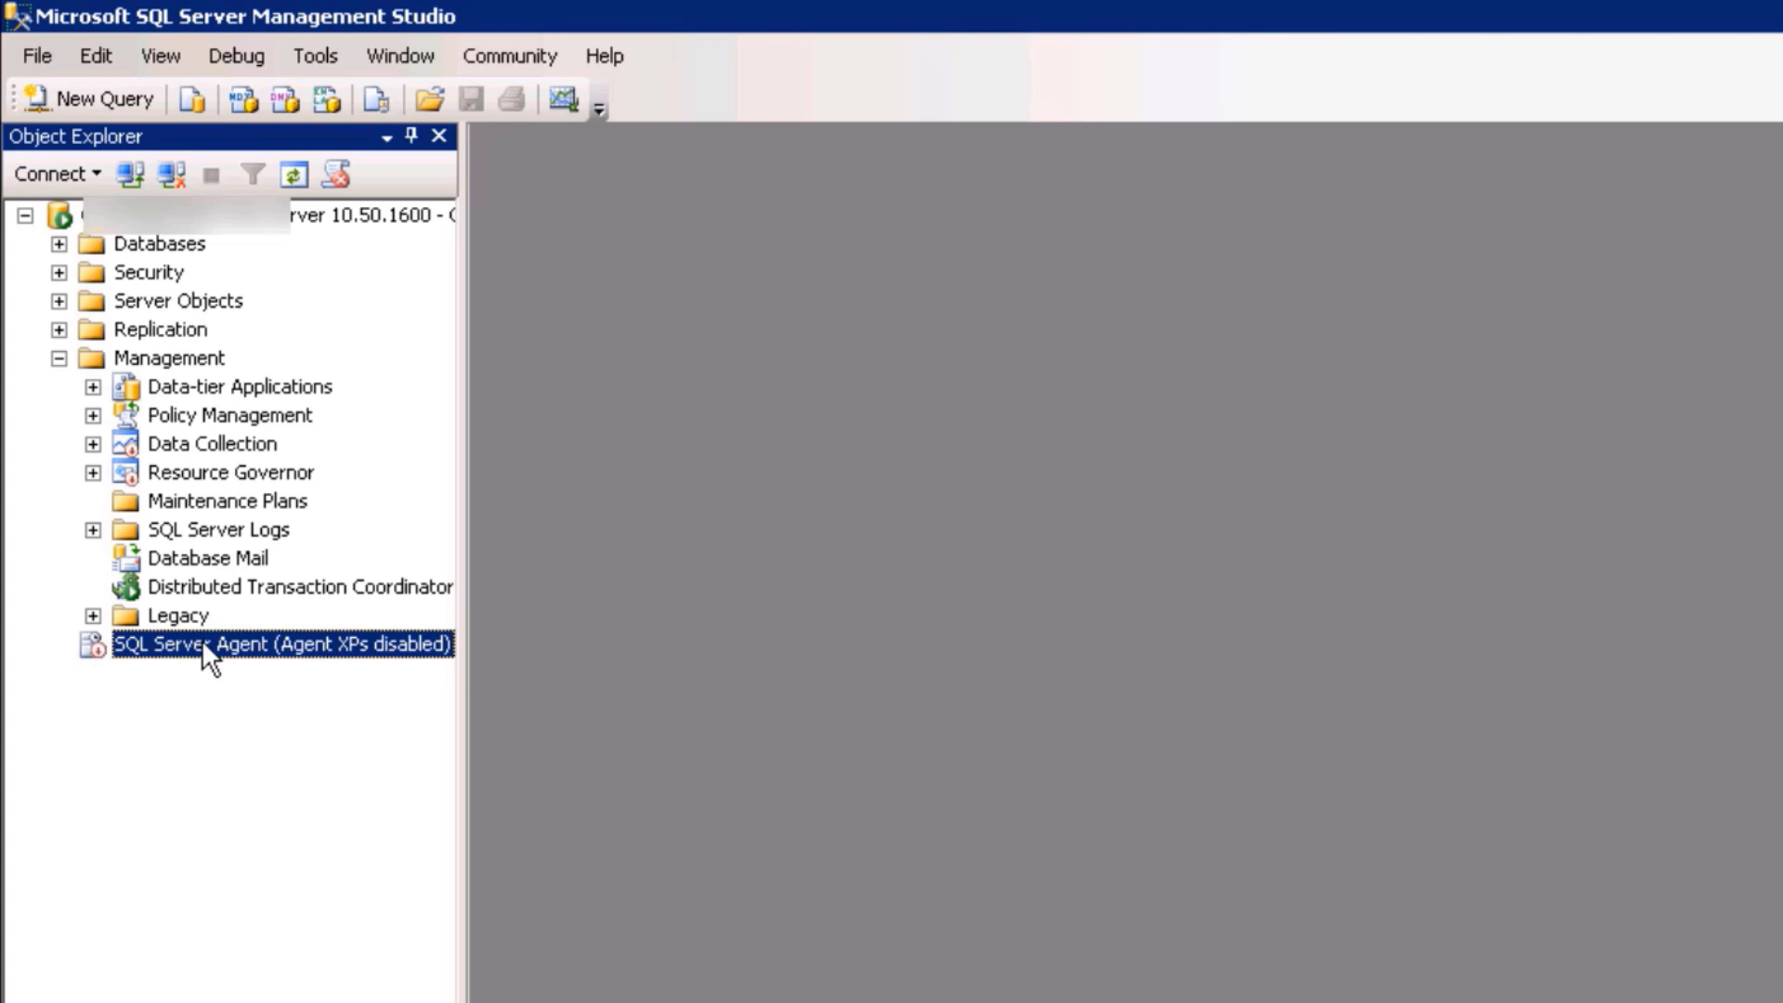
right_click(206, 652)
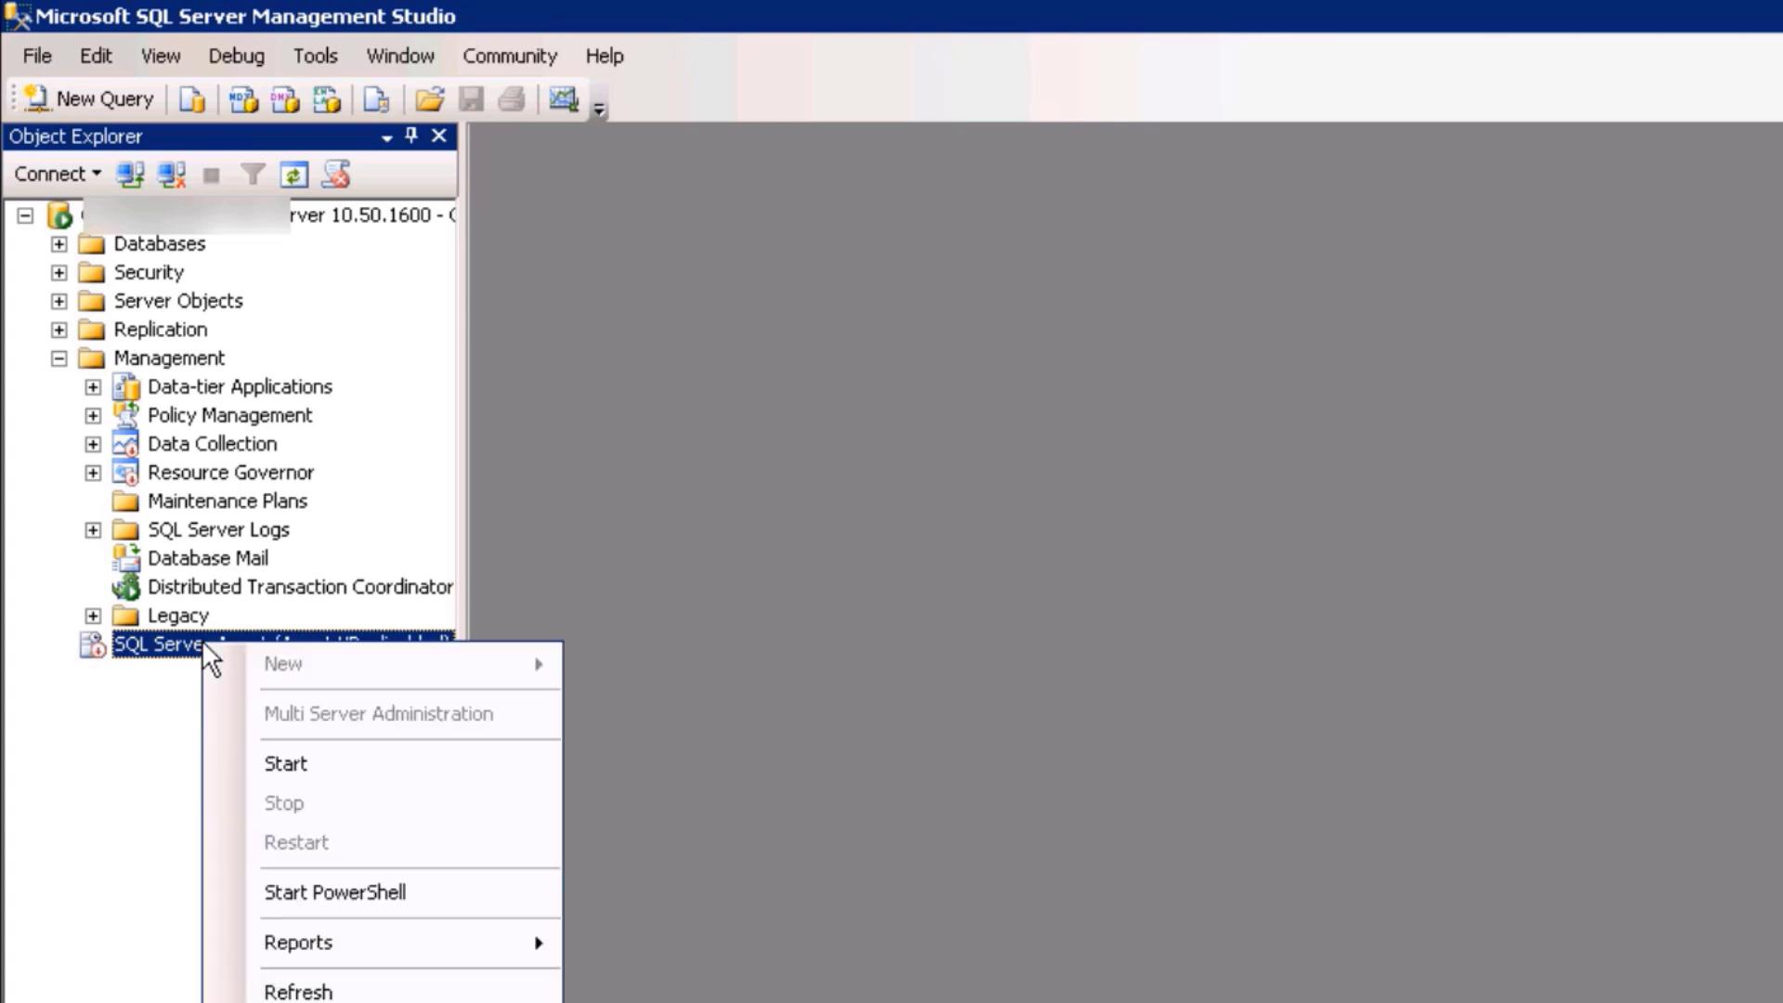
left_click(318, 761)
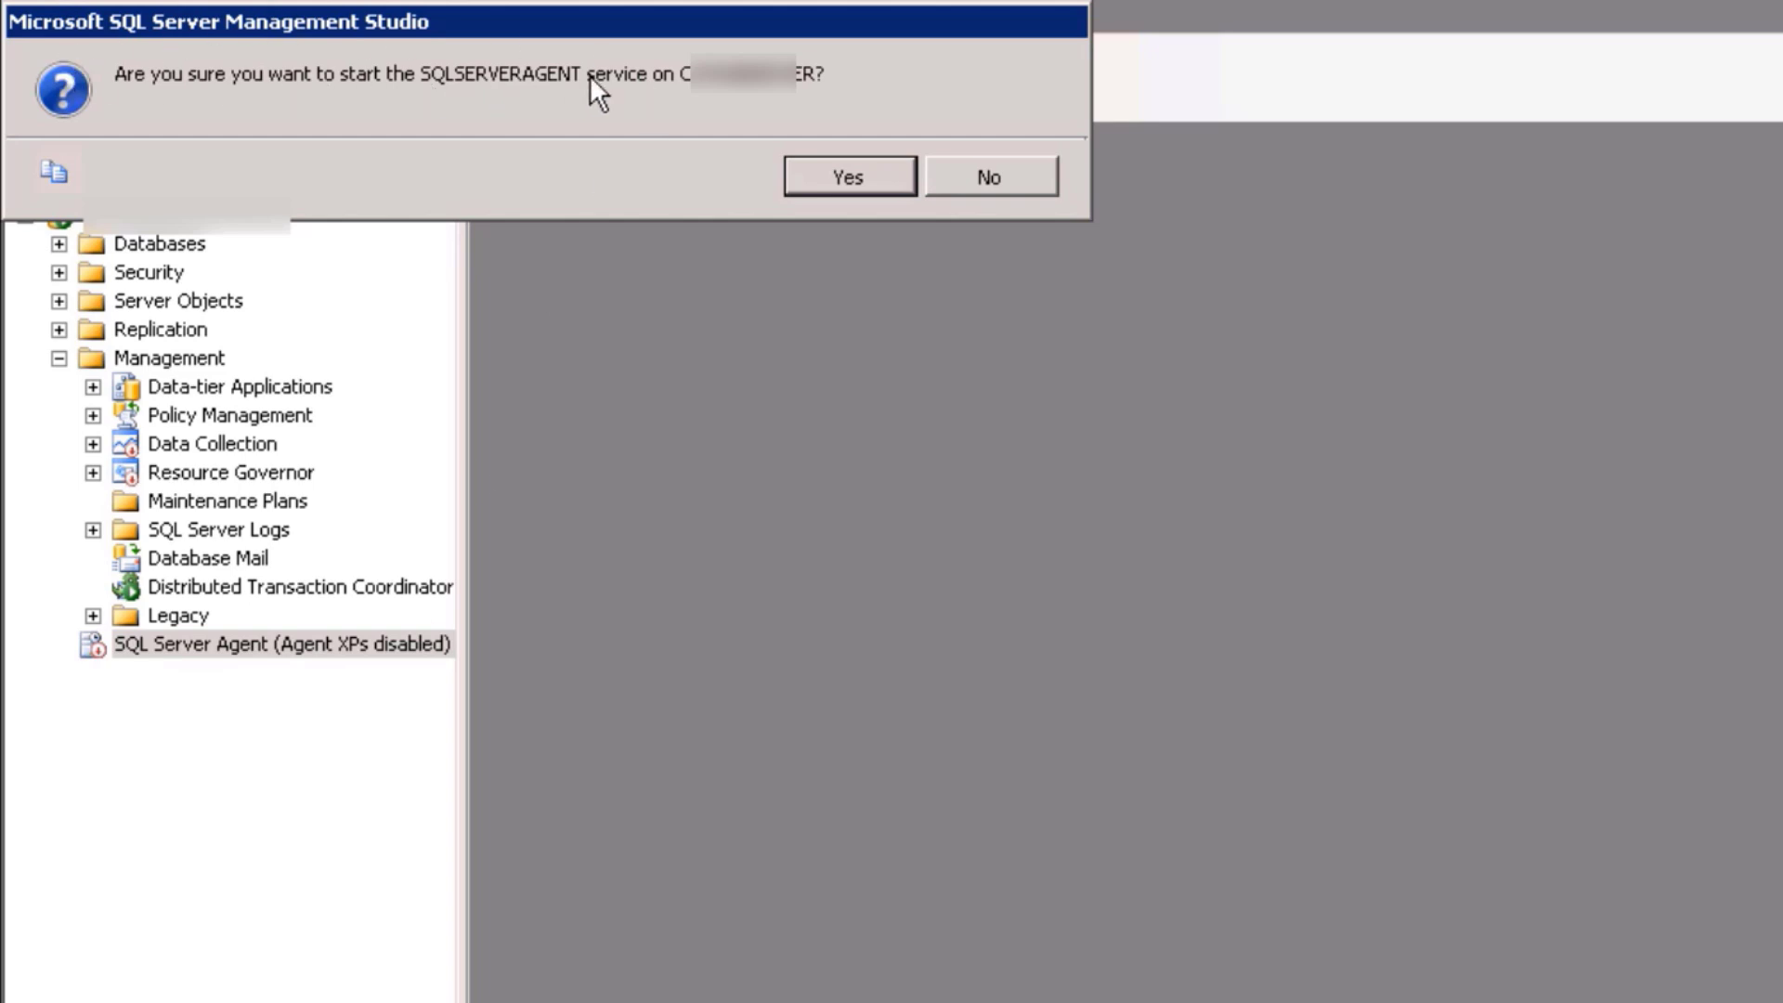
left_click(847, 176)
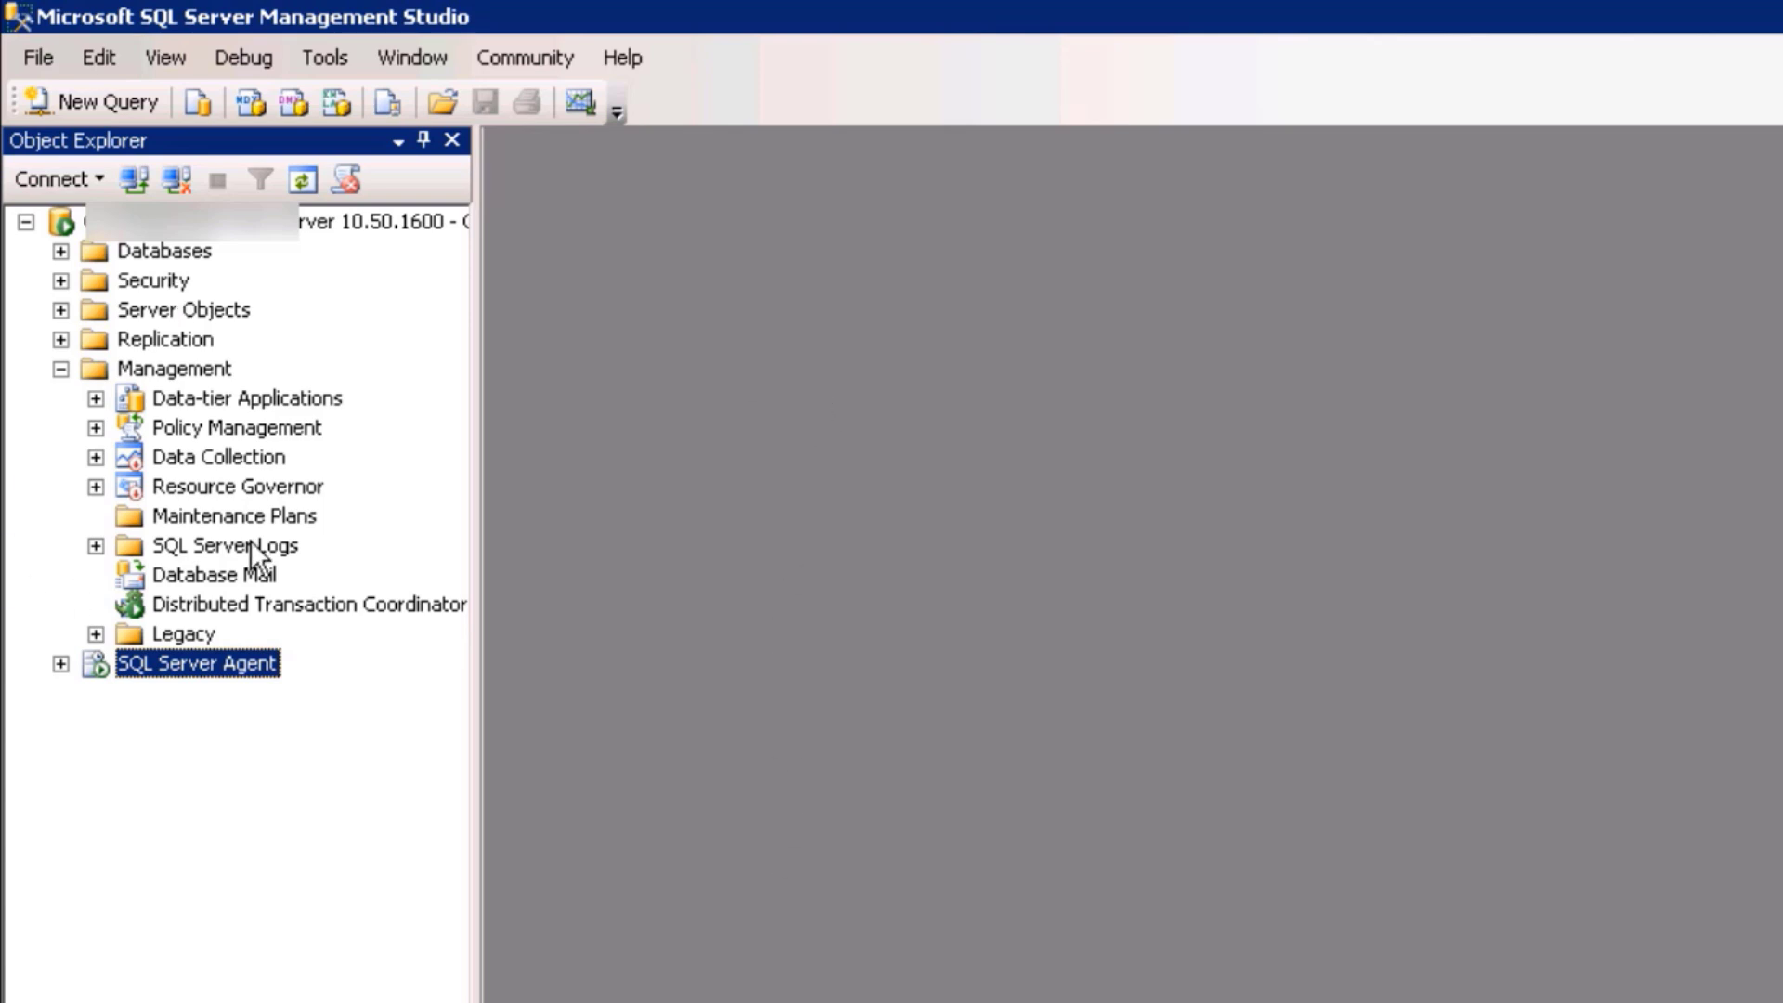
- Launch the Maintenance Plan Wizard from Maintenance Plans and name the new plan "Backup Plan"
left_click(214, 518)
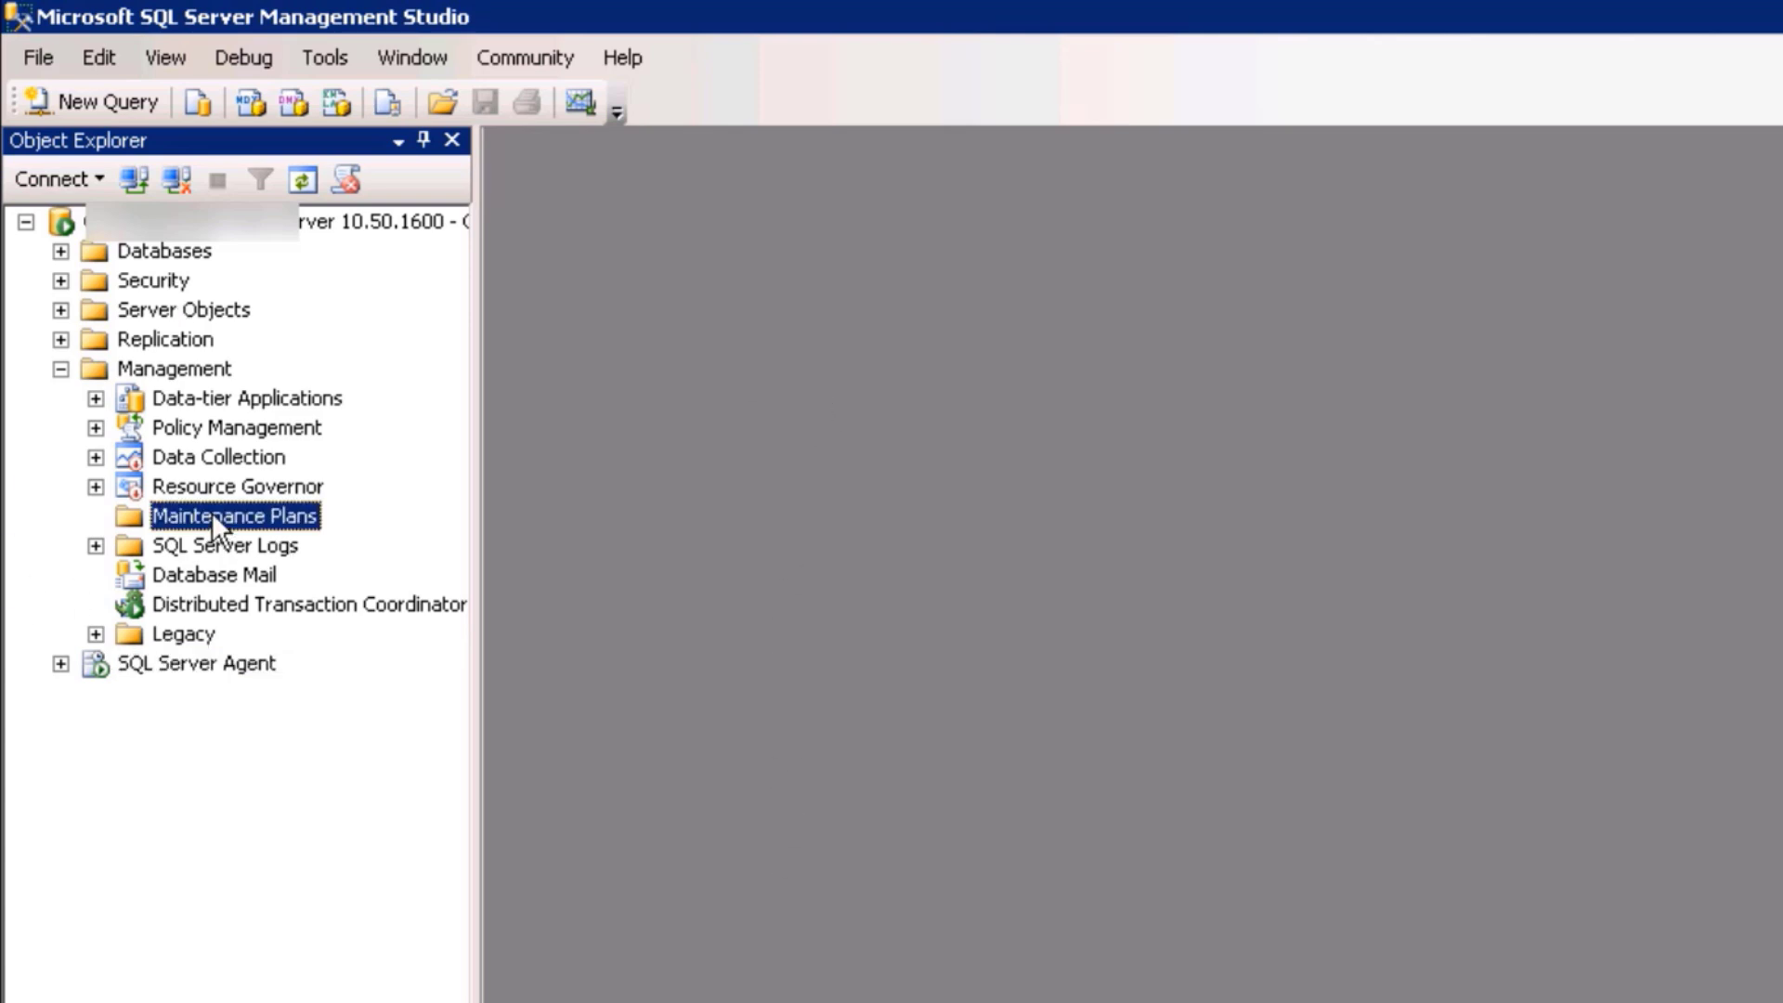
right_click(212, 516)
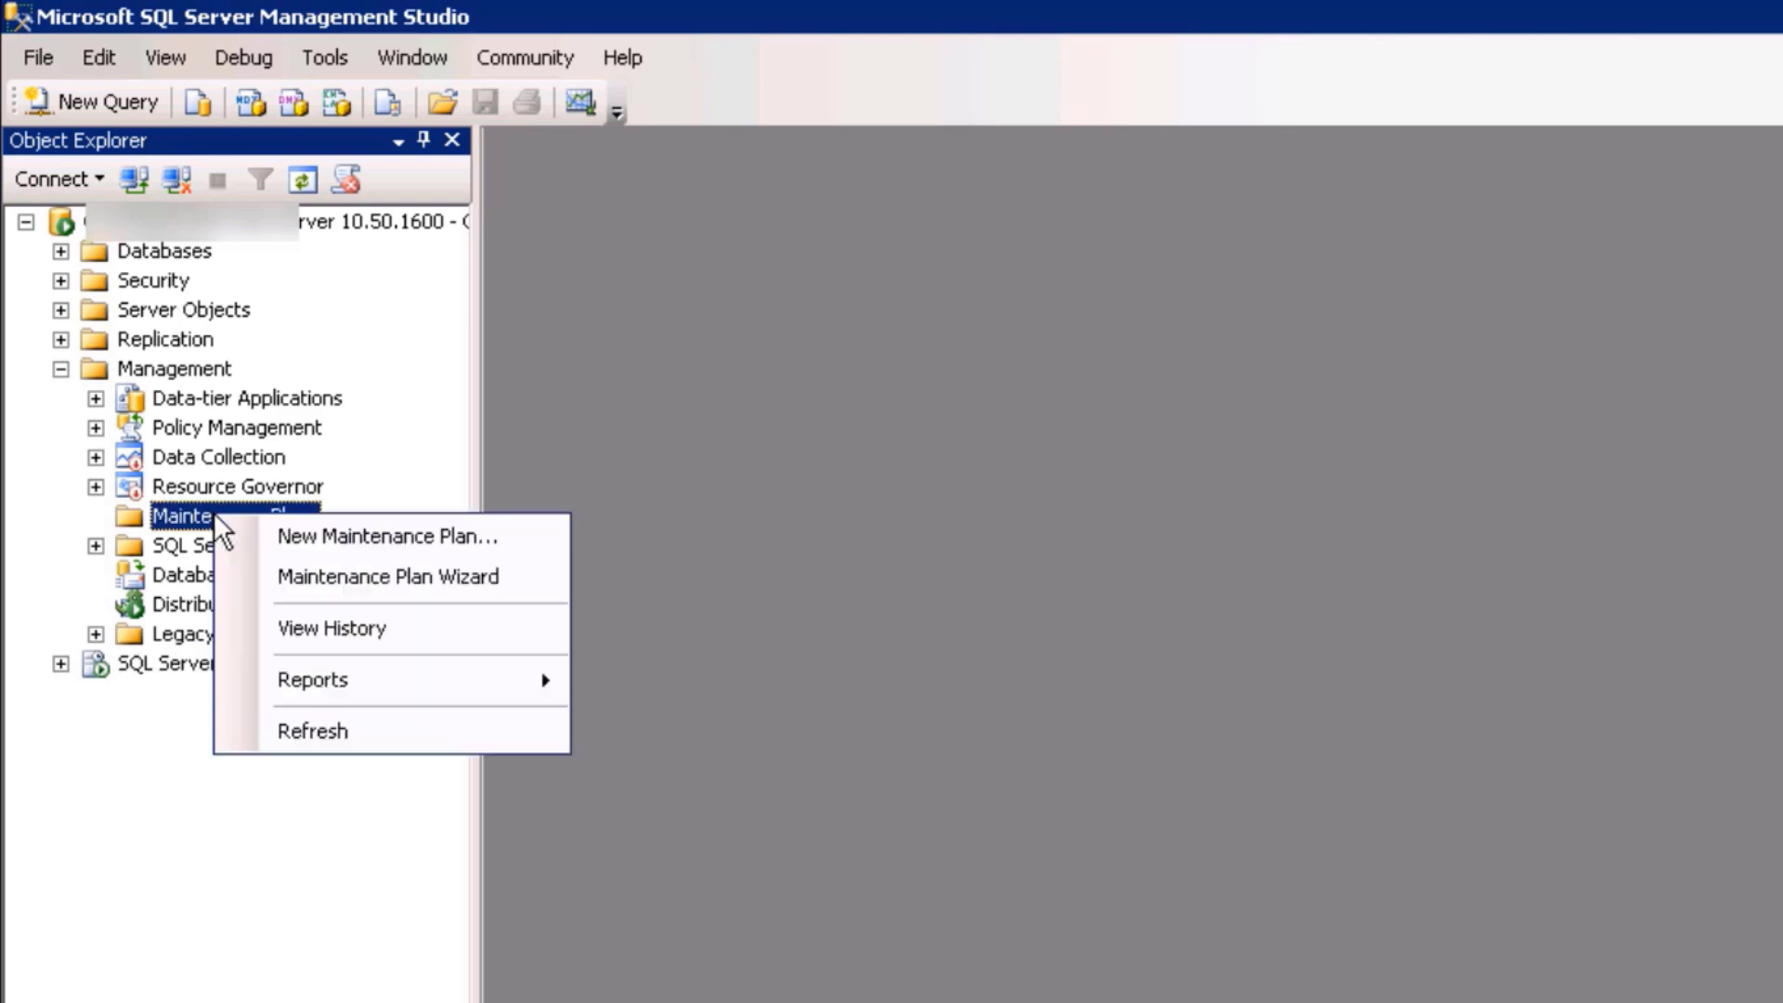
left_click(368, 576)
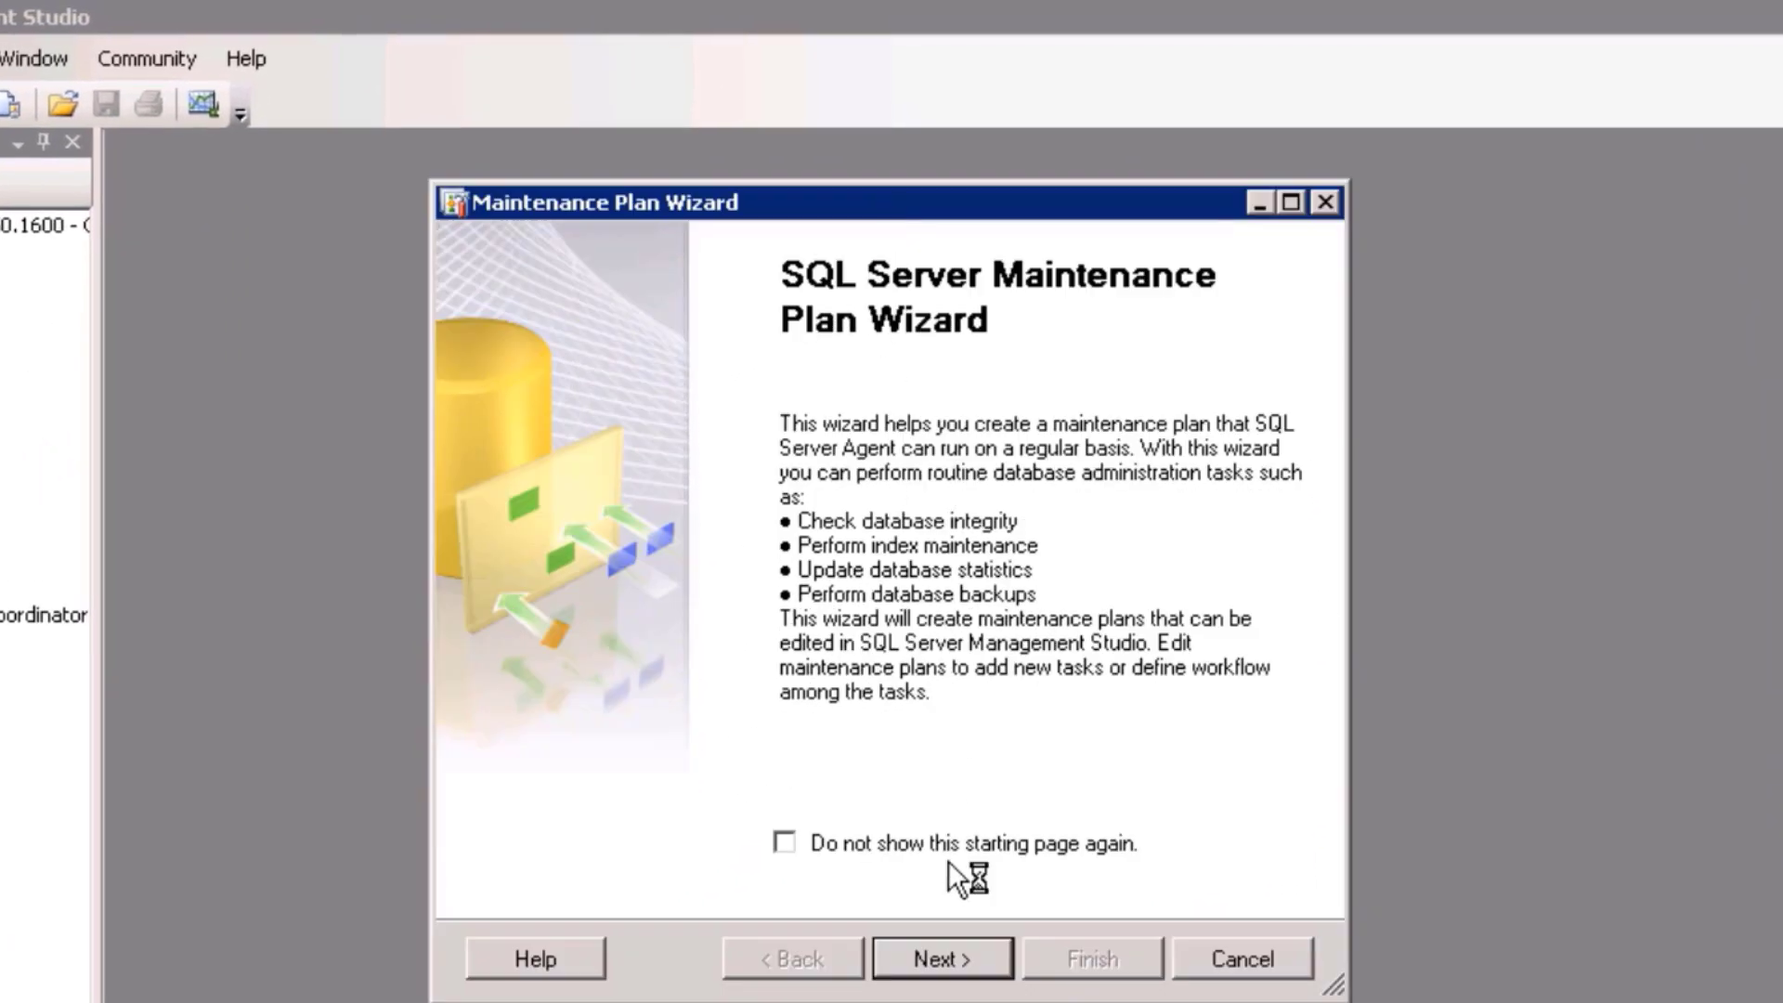
left_click(939, 960)
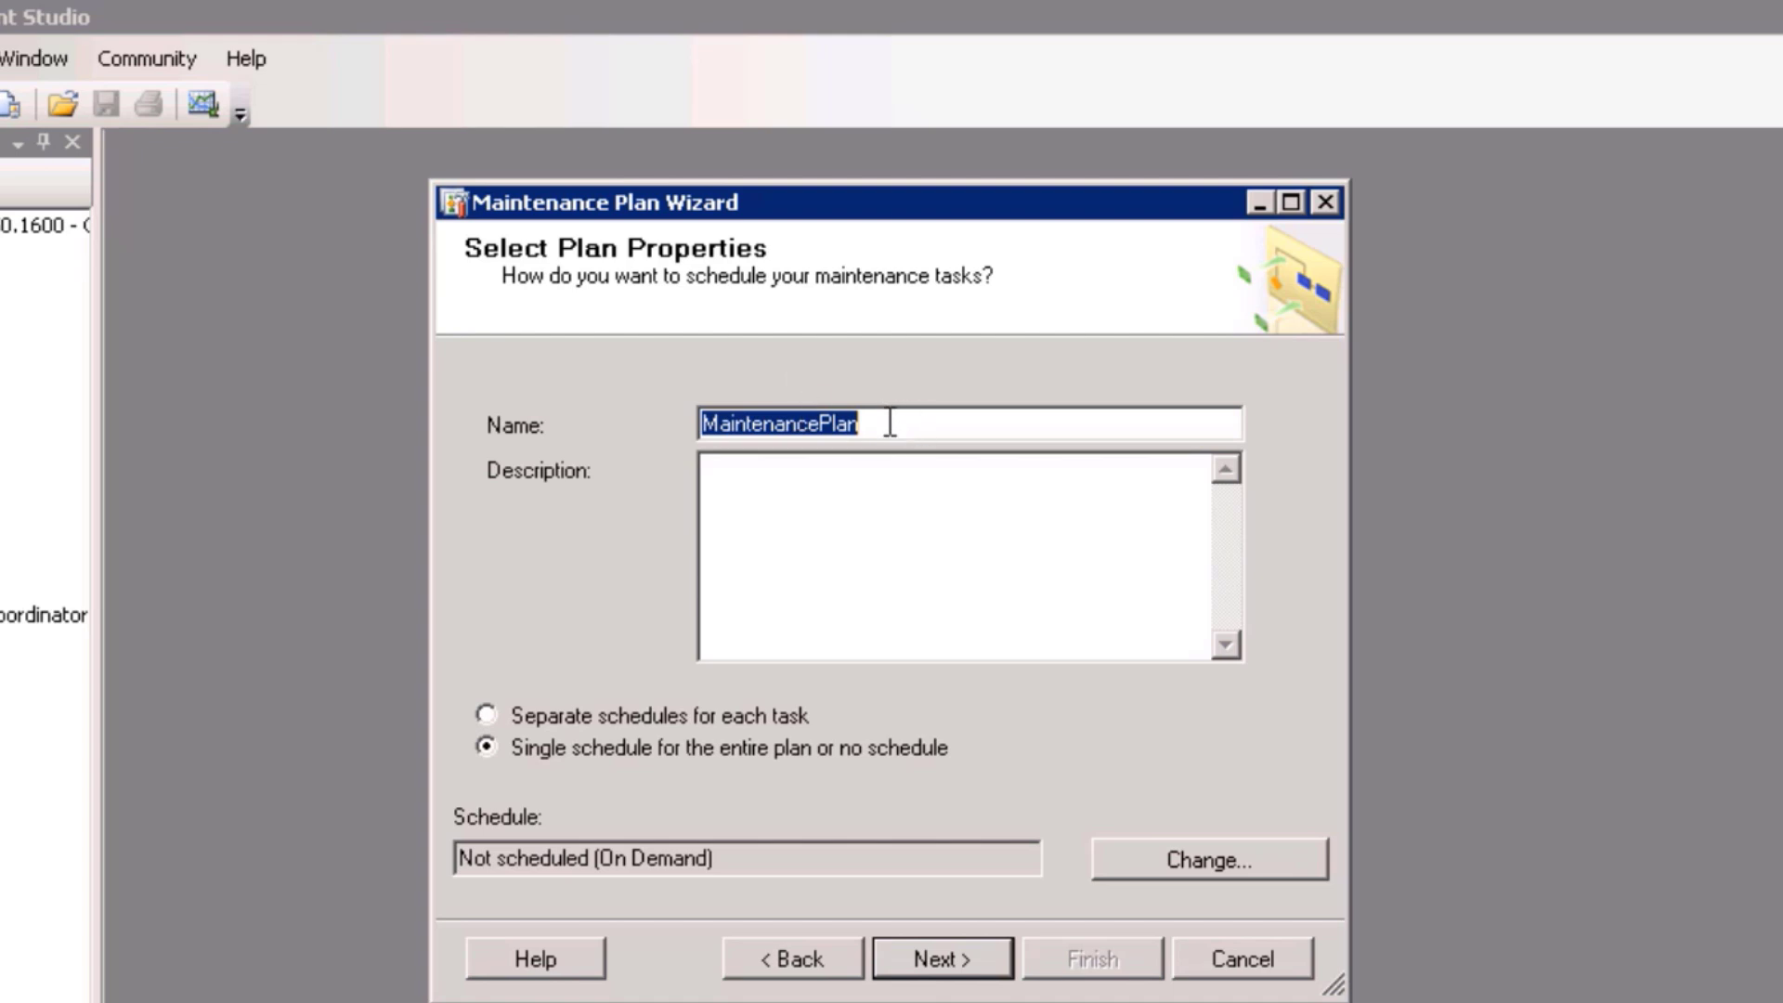
type("Backup")
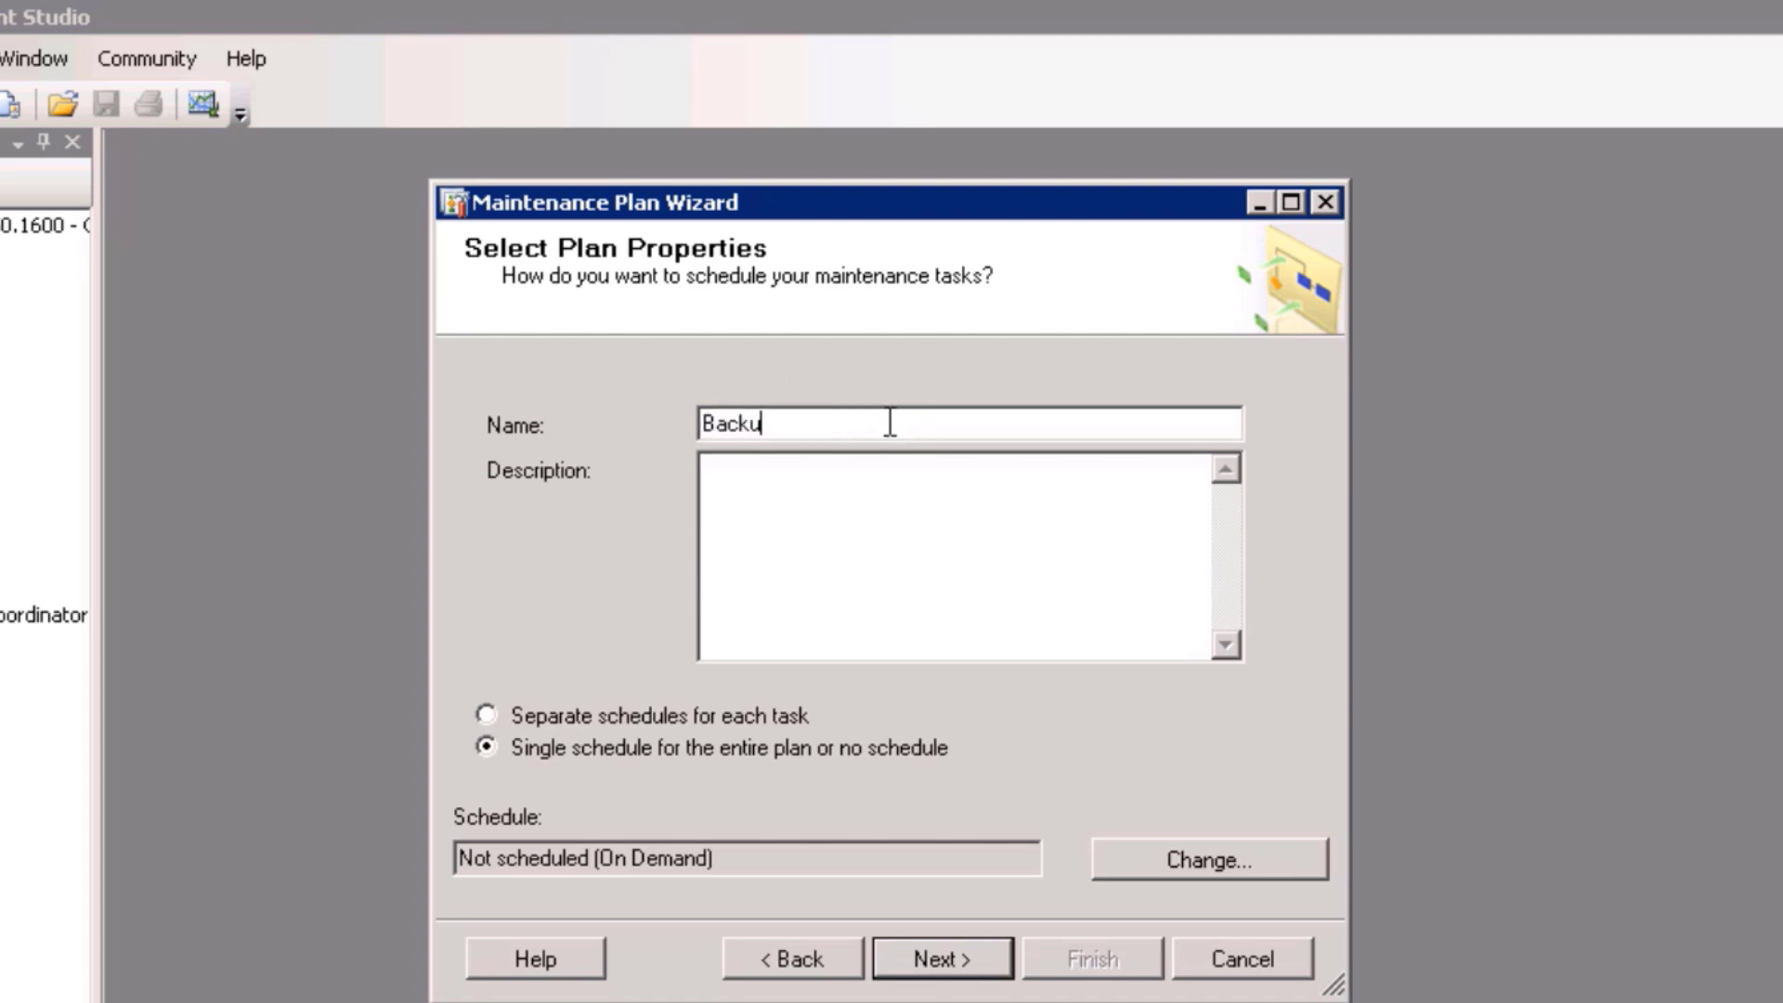
type(" Plan")
- Schedule the Backup Plan to recur daily with a start date of 10/10/2024
left_click(1221, 860)
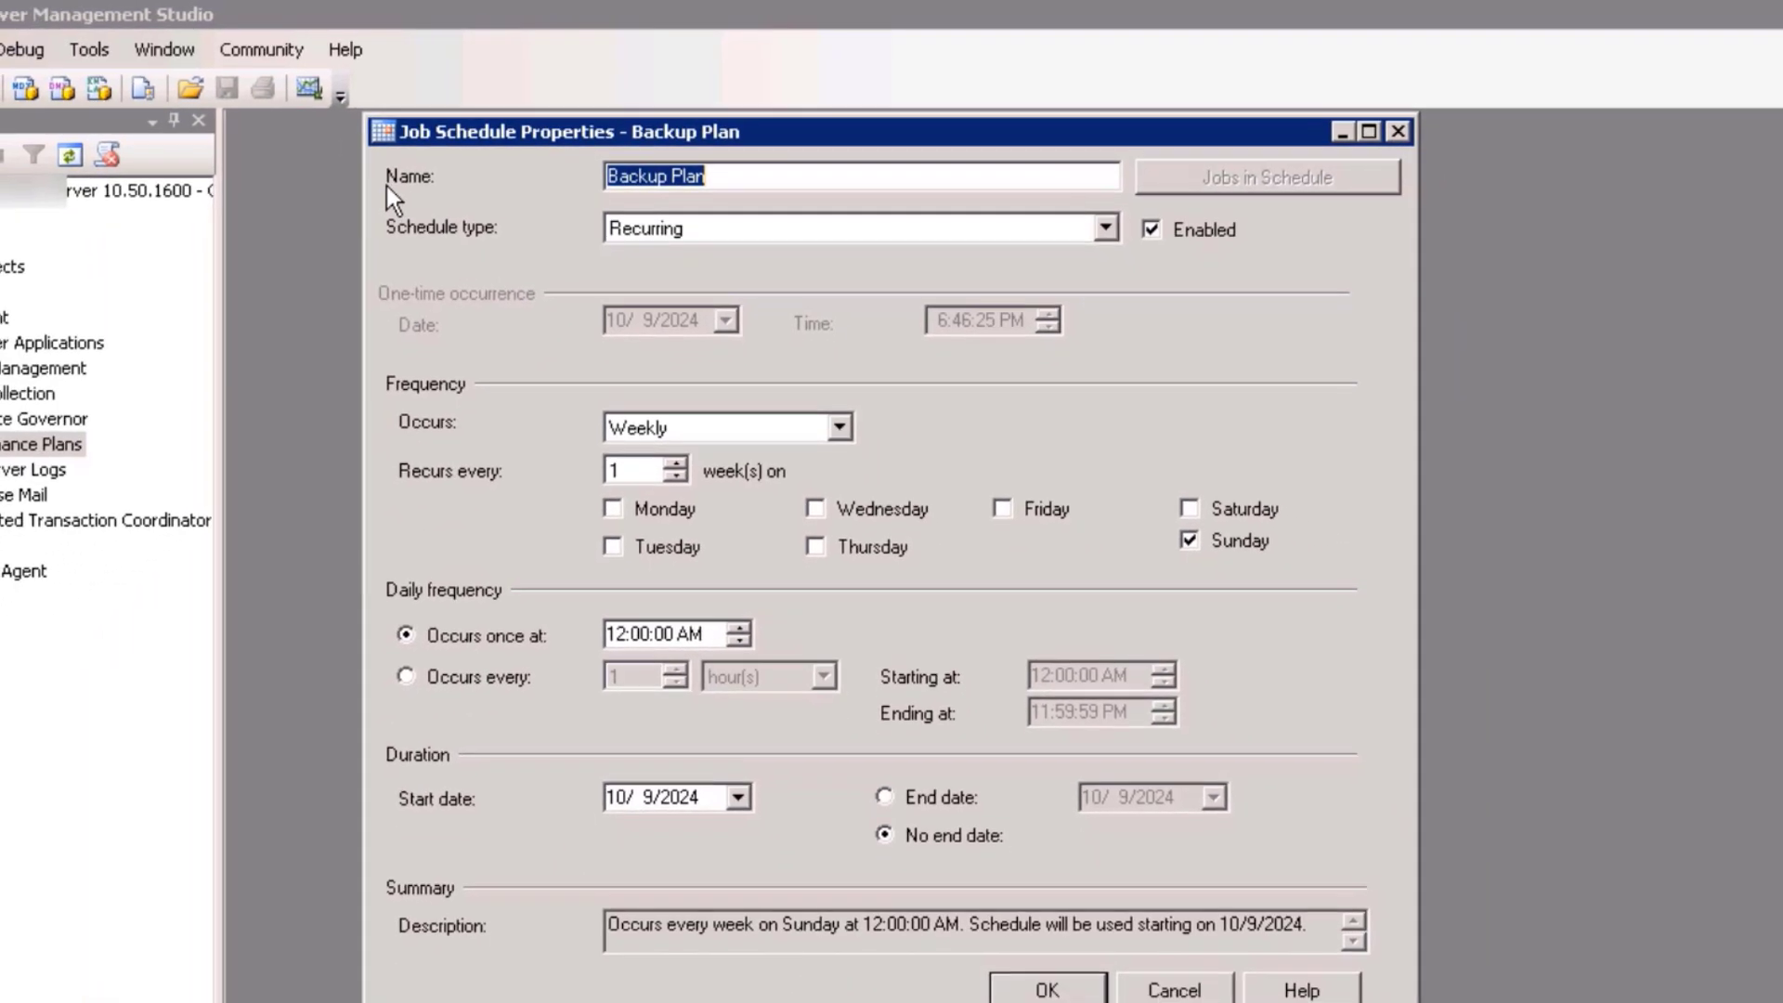
left_click(752, 178)
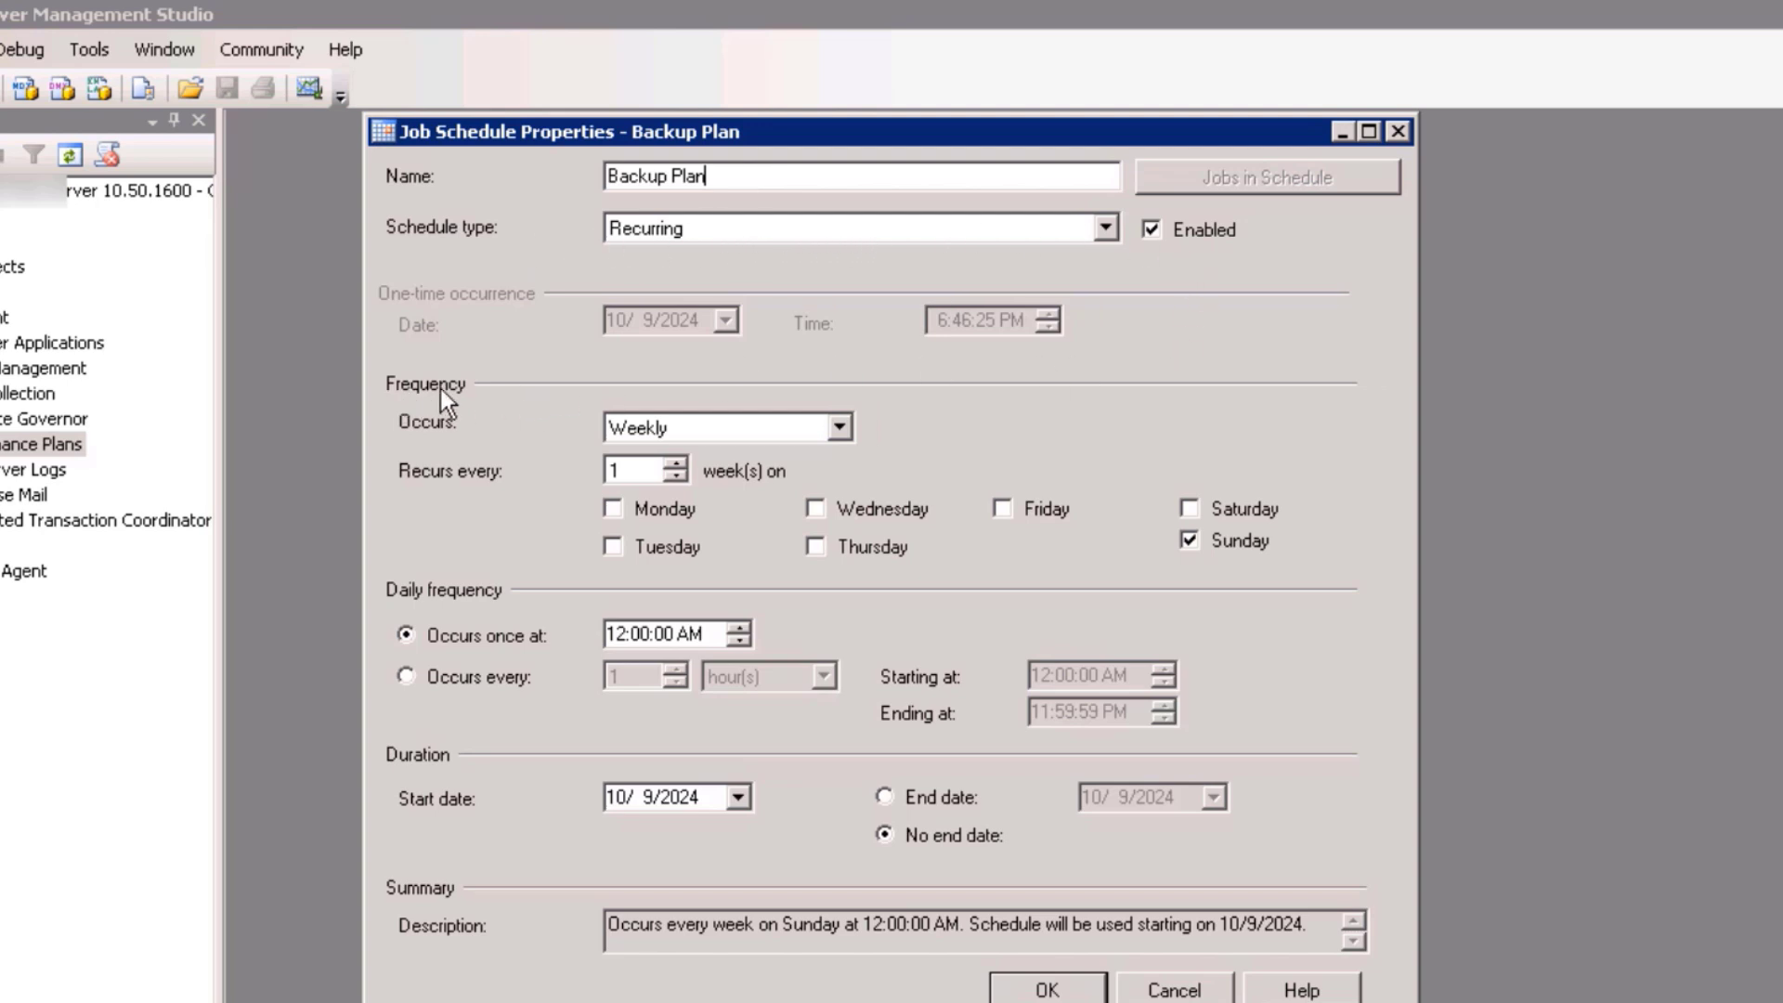
left_click(839, 428)
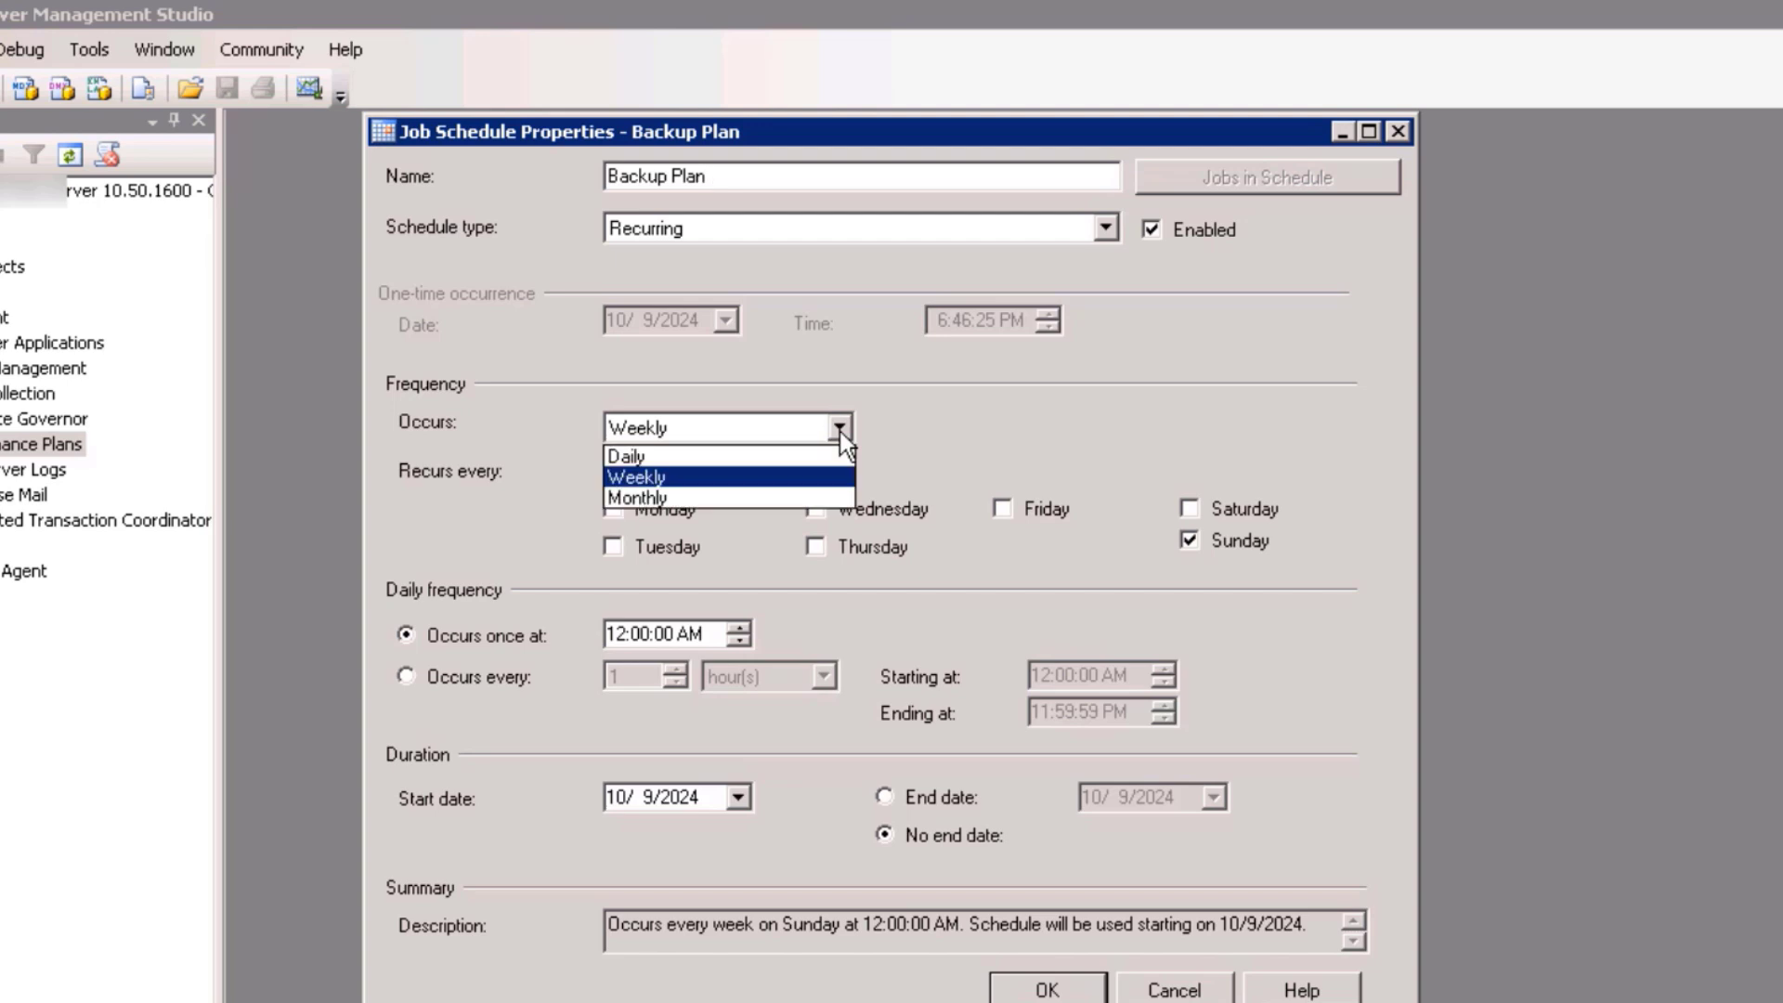
left_click(668, 458)
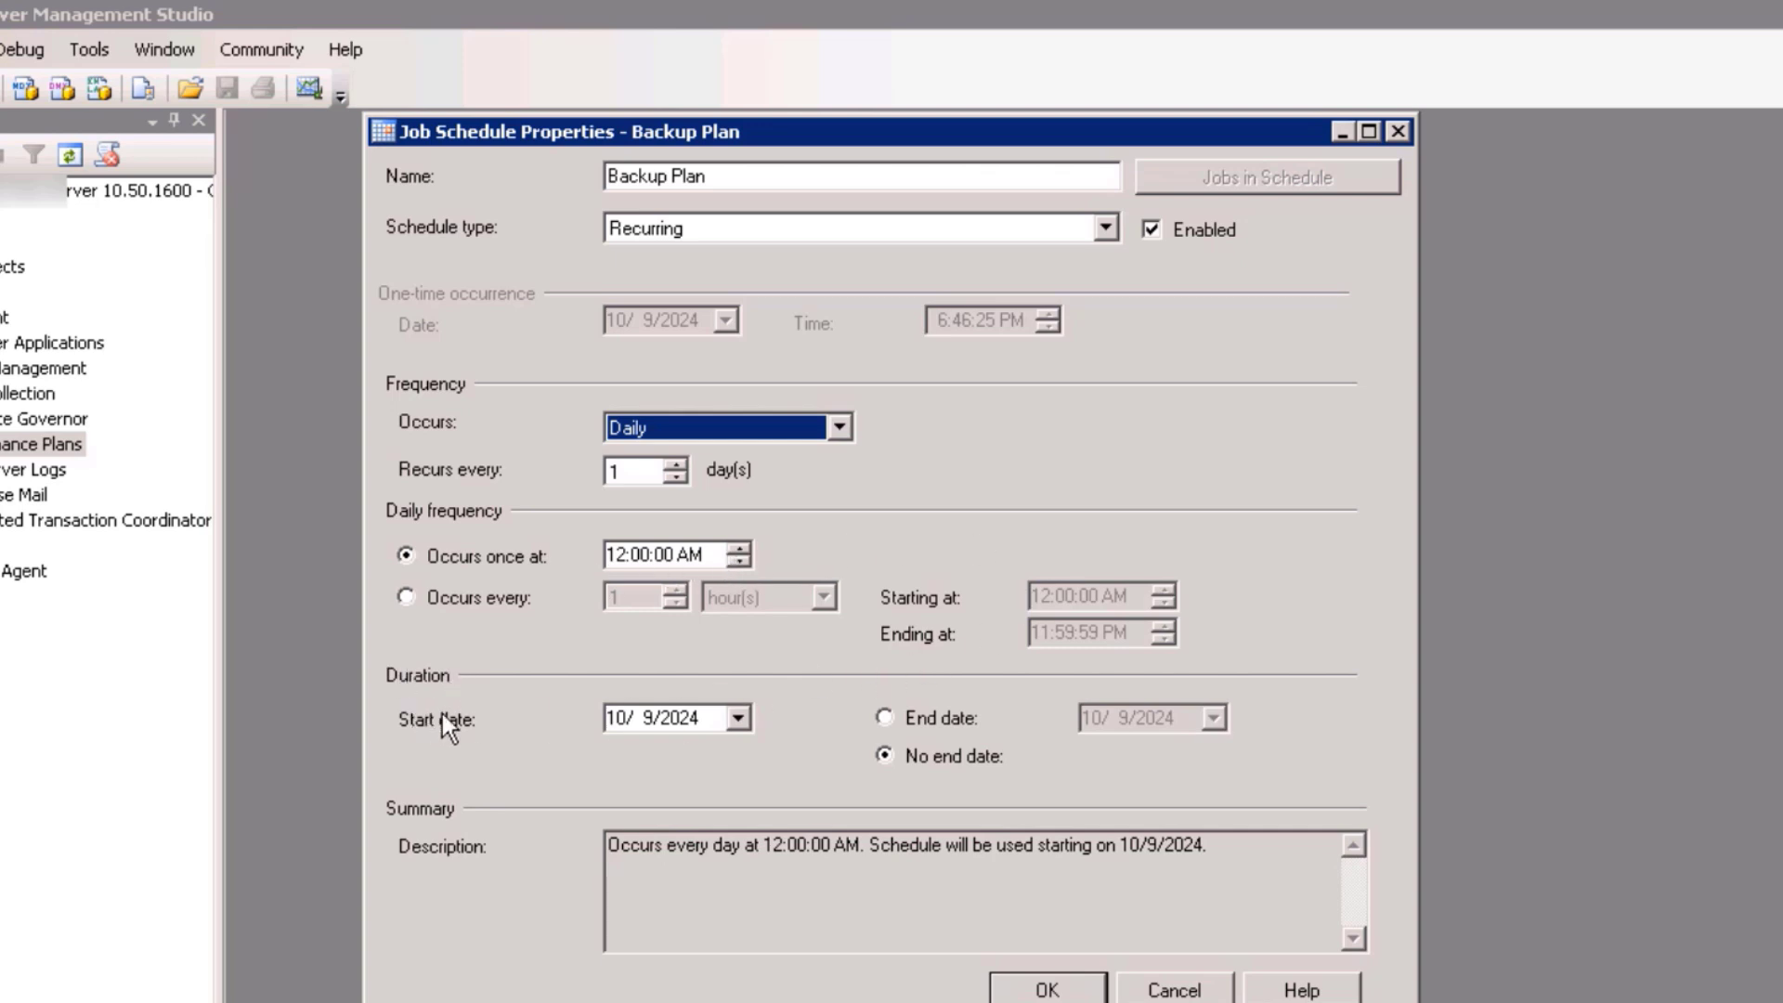
left_click(632, 720)
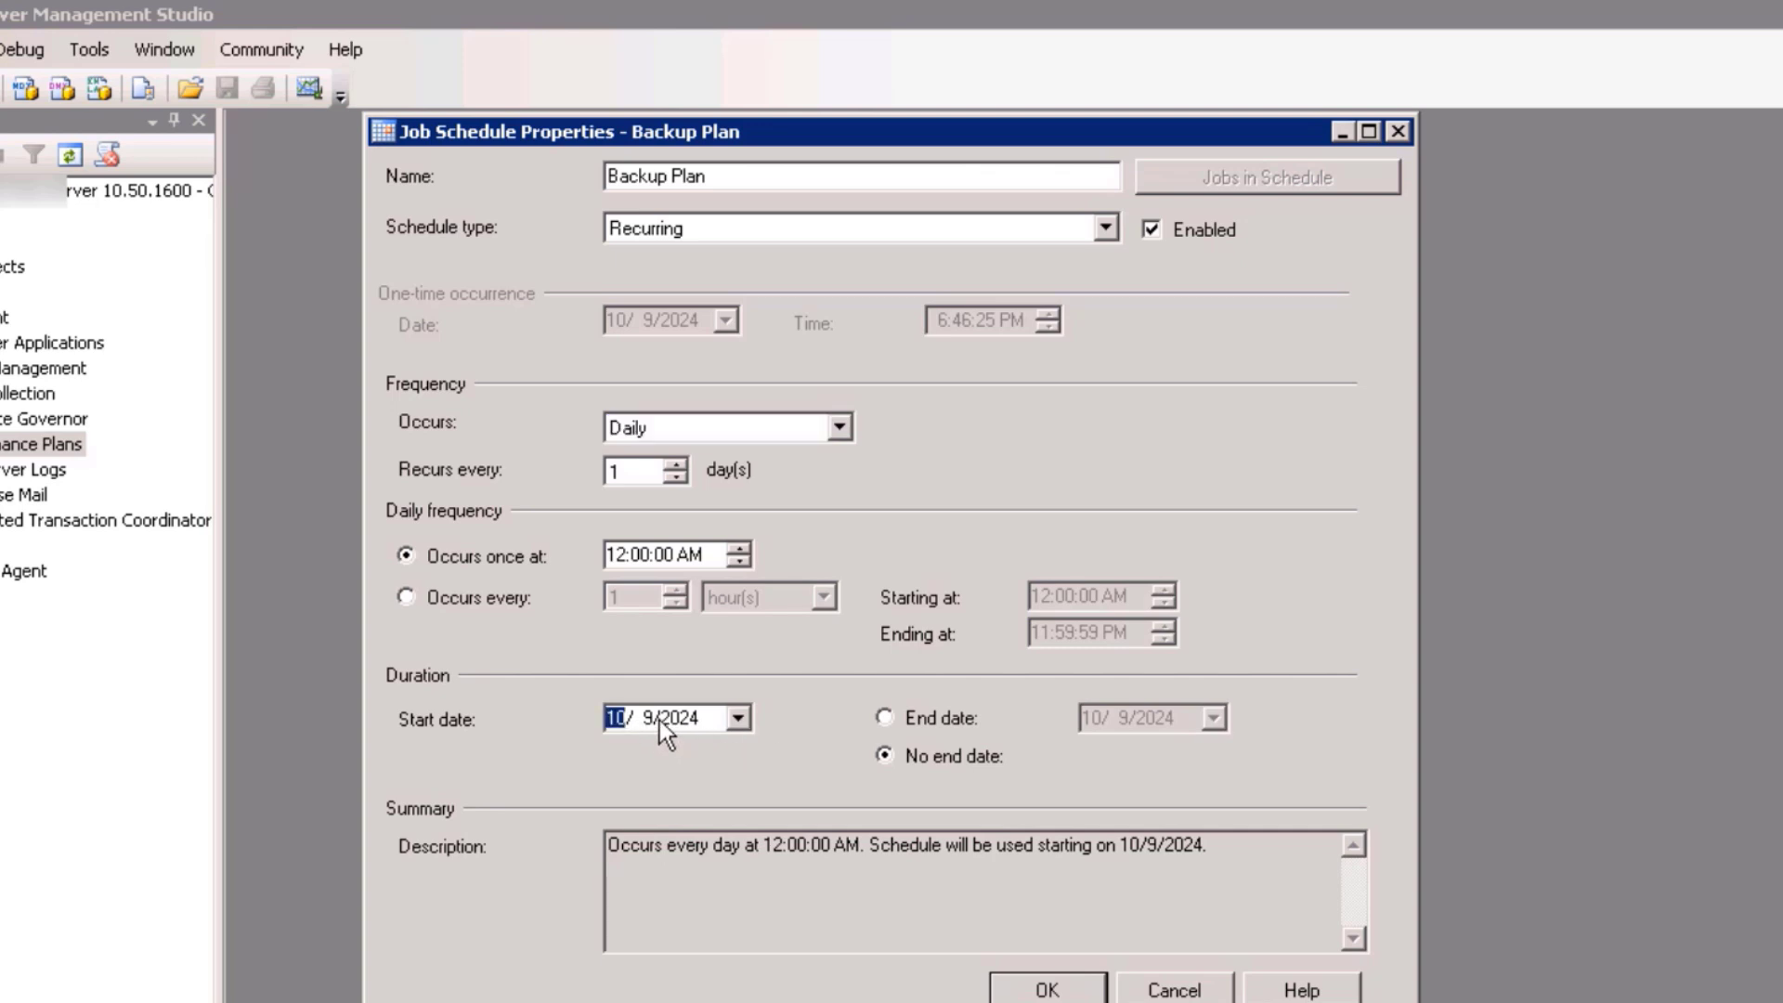
left_click(739, 719)
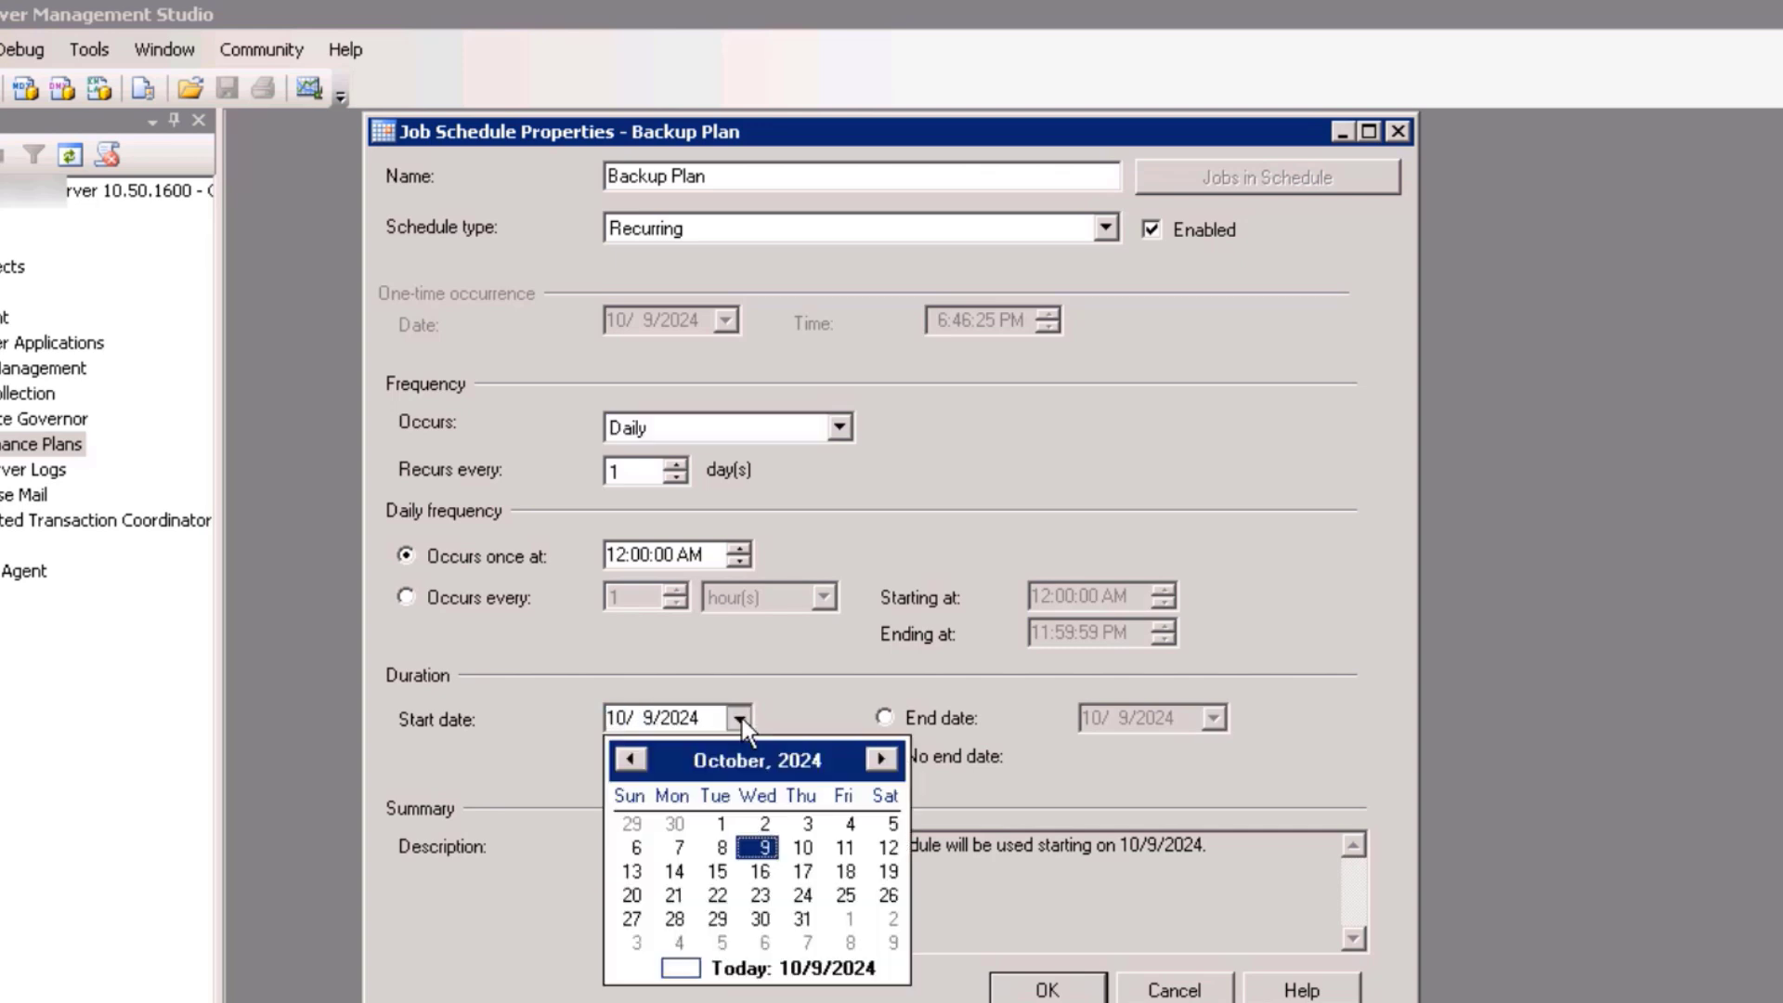
left_click(804, 849)
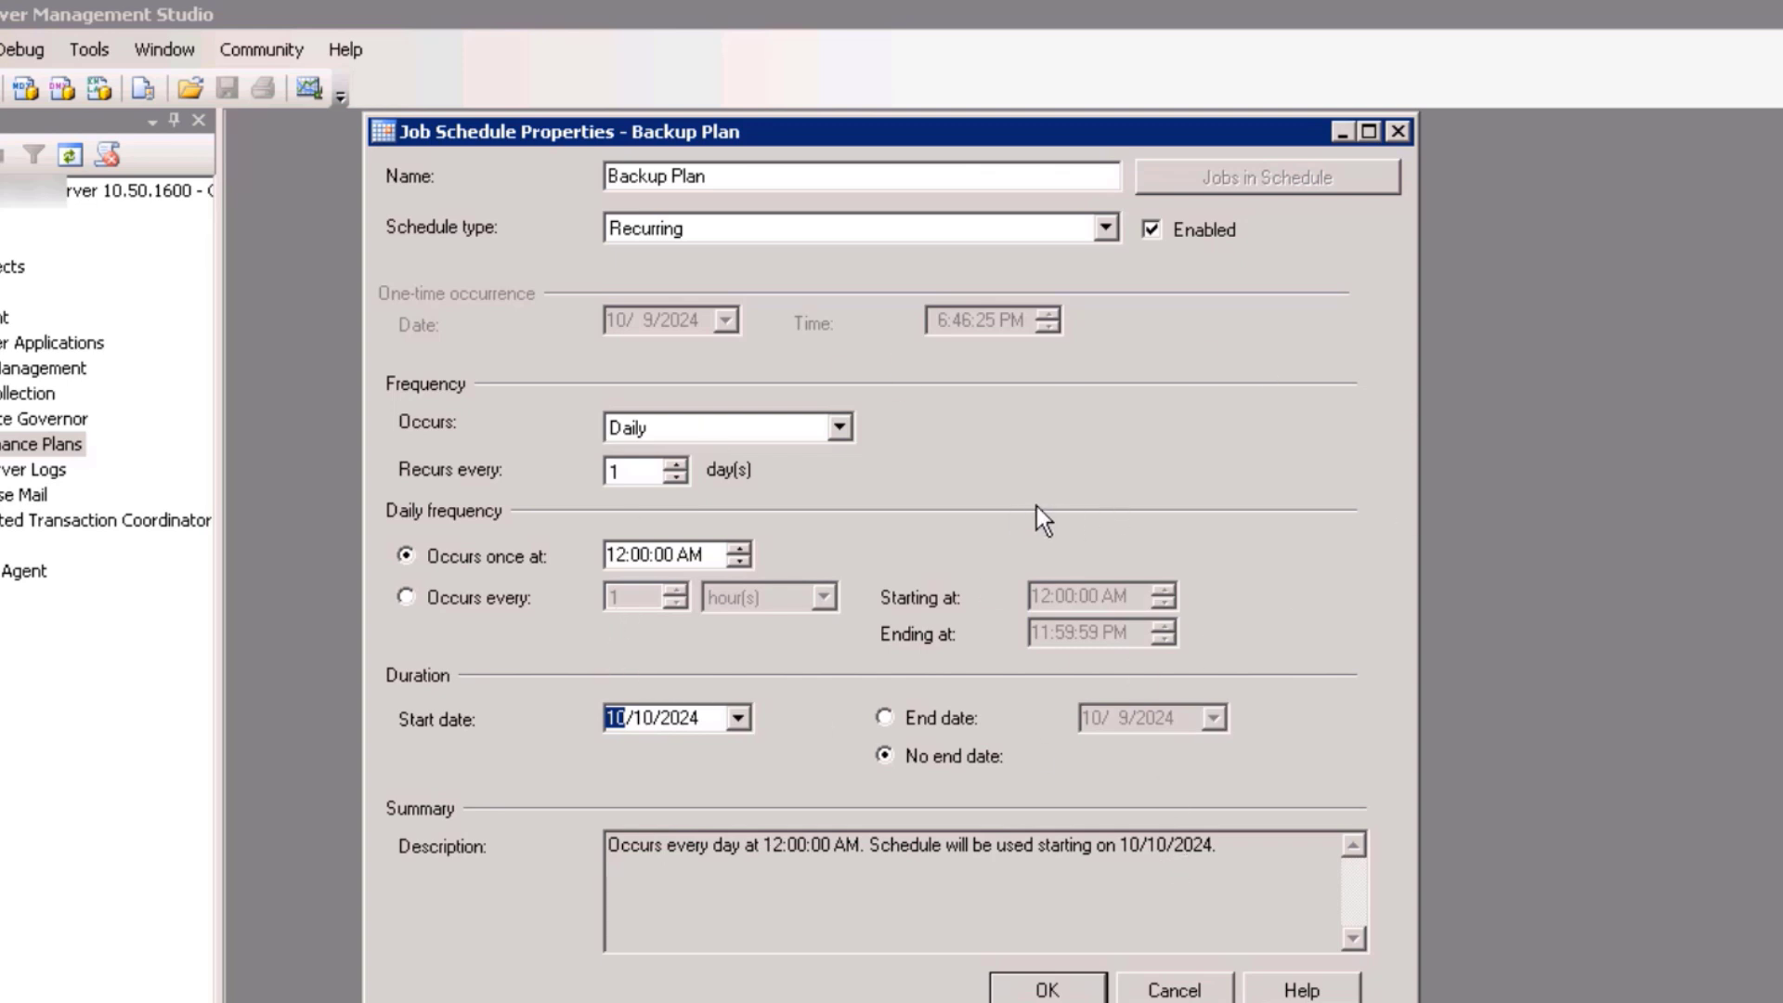
left_click(1045, 988)
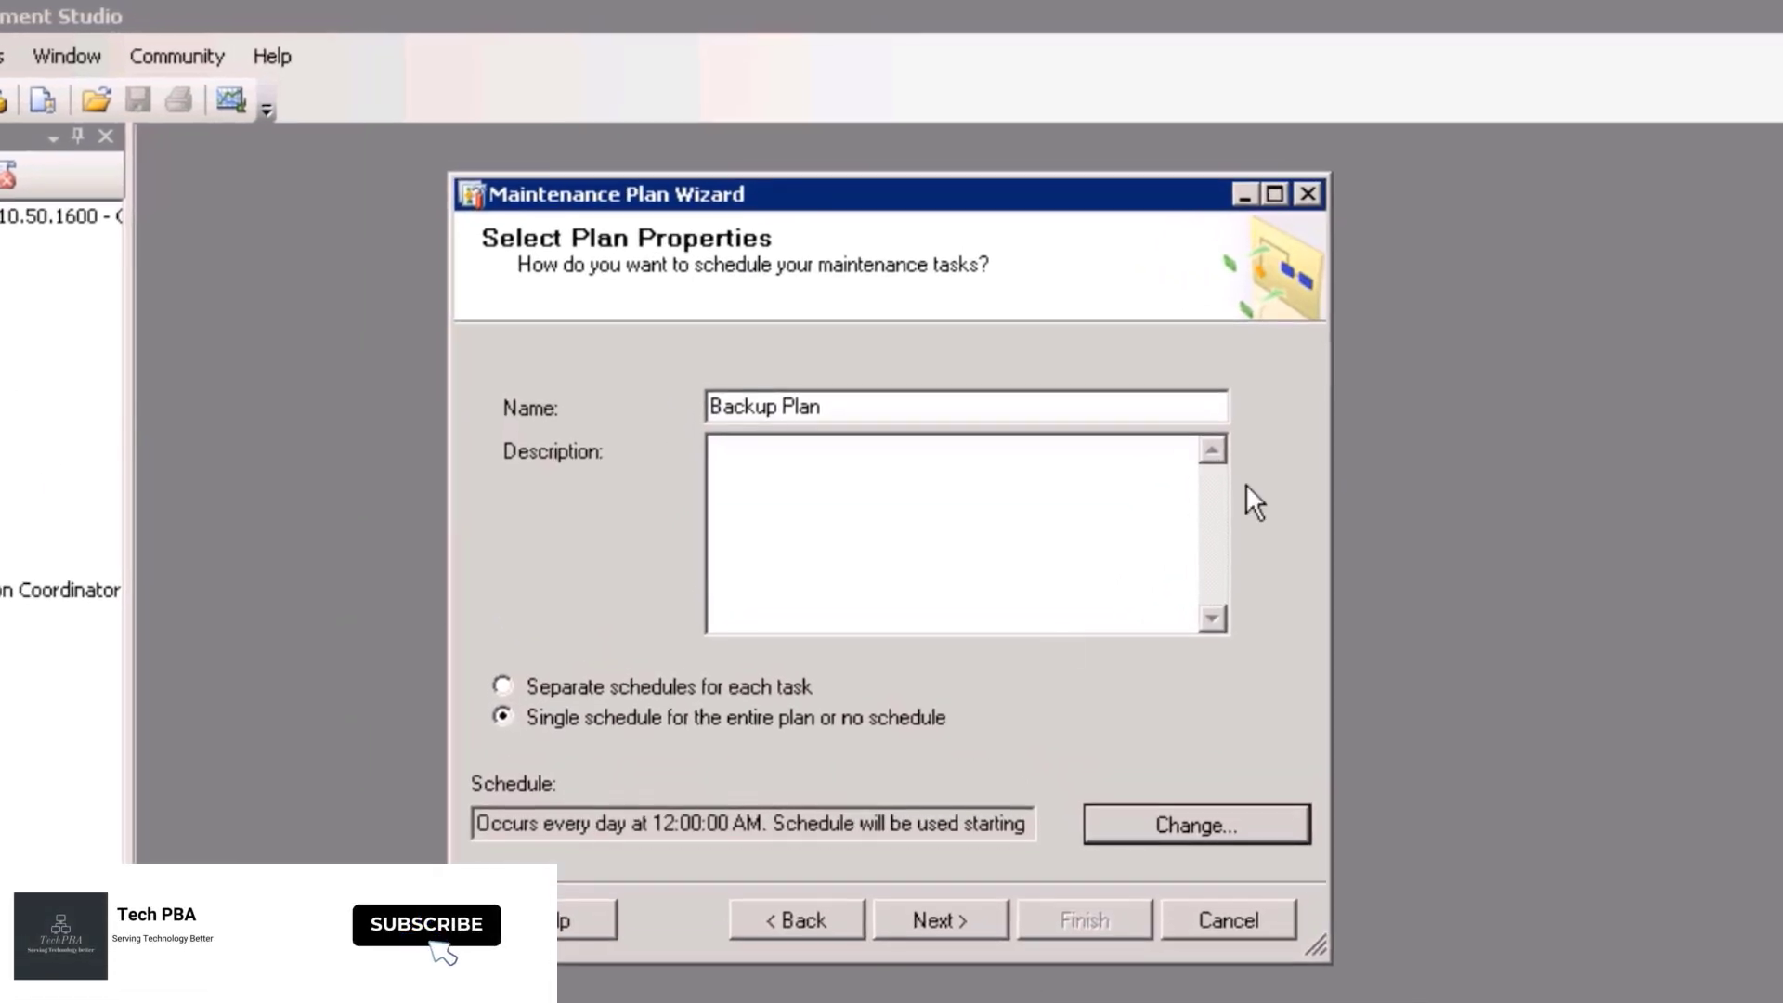
- Choose Back Up Database (Full) as the plan's only maintenance task and proceed past the task order to its definition page
left_click(940, 923)
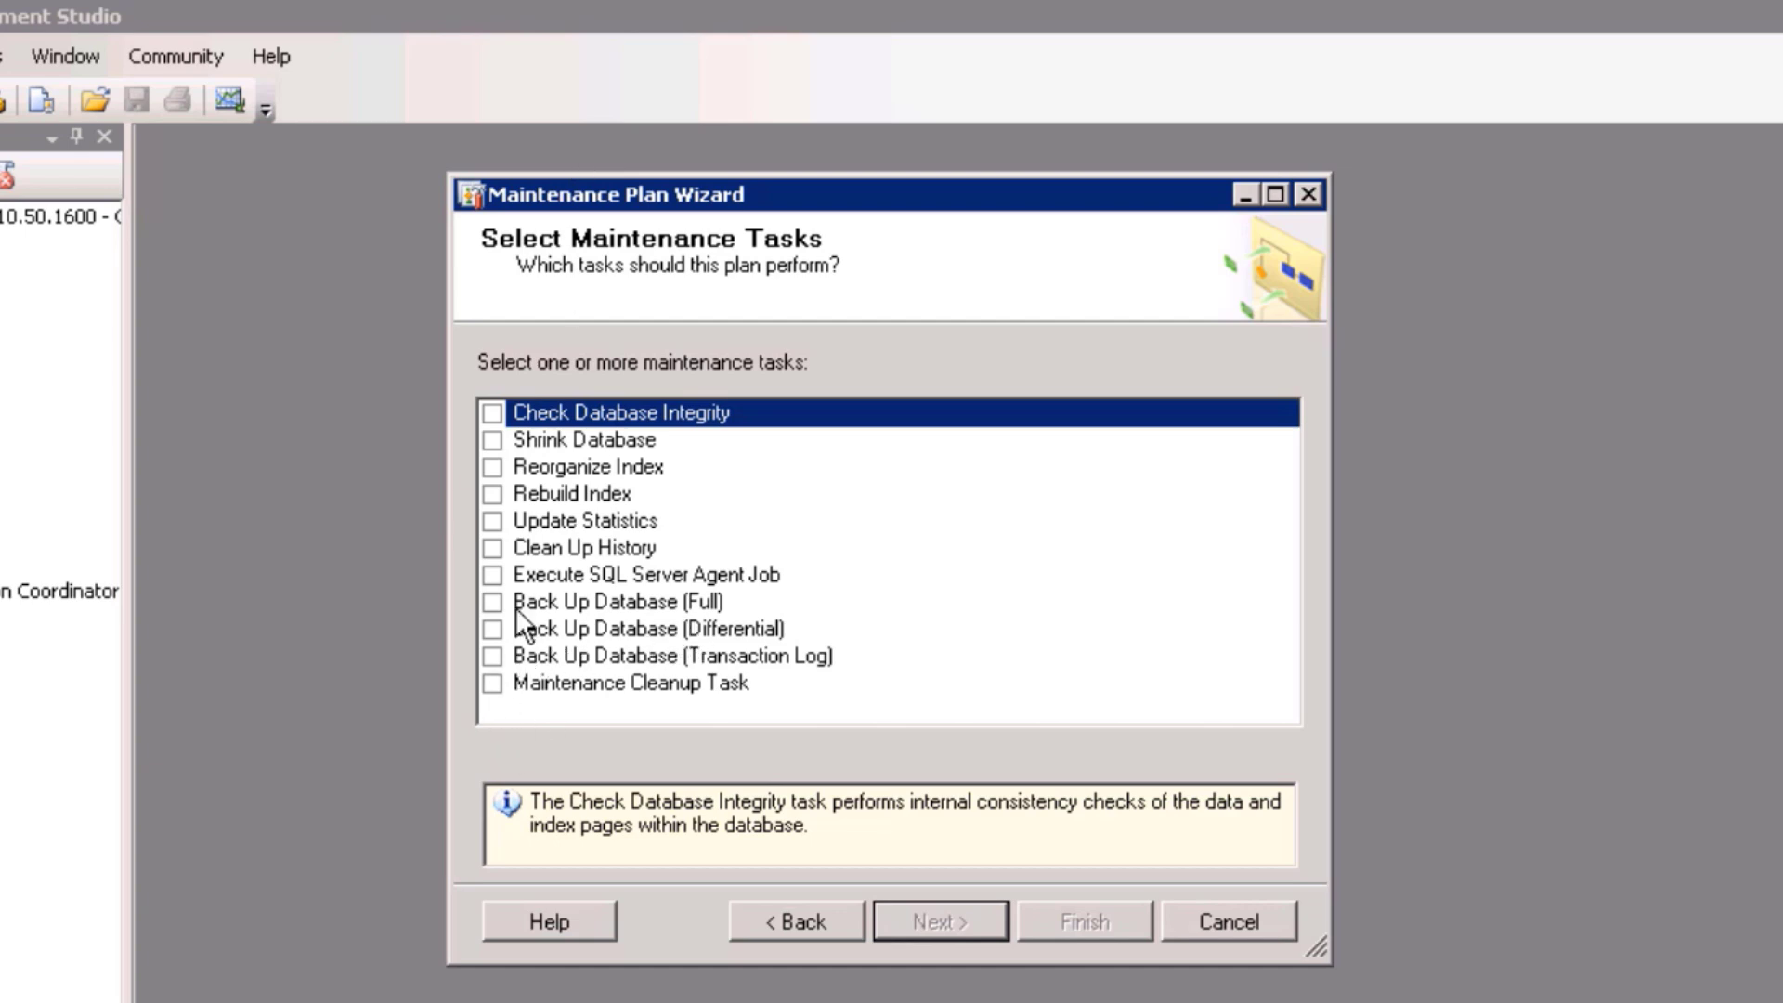
left_click(492, 602)
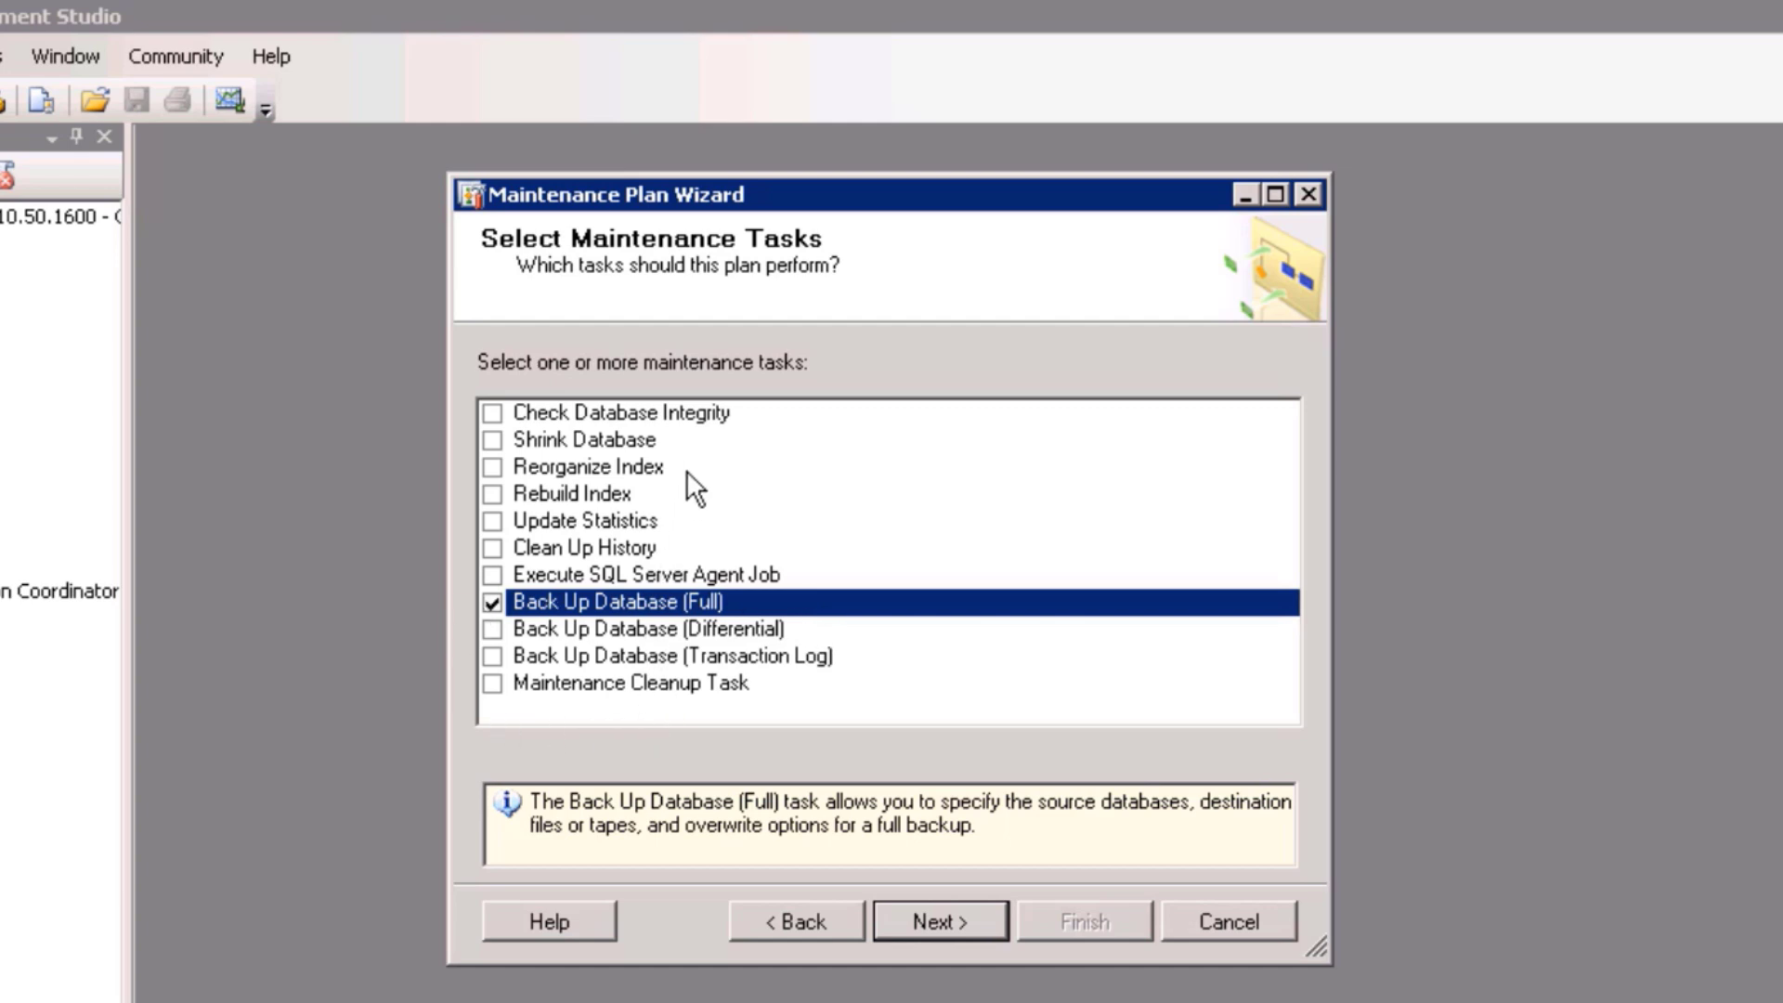
left_click(945, 922)
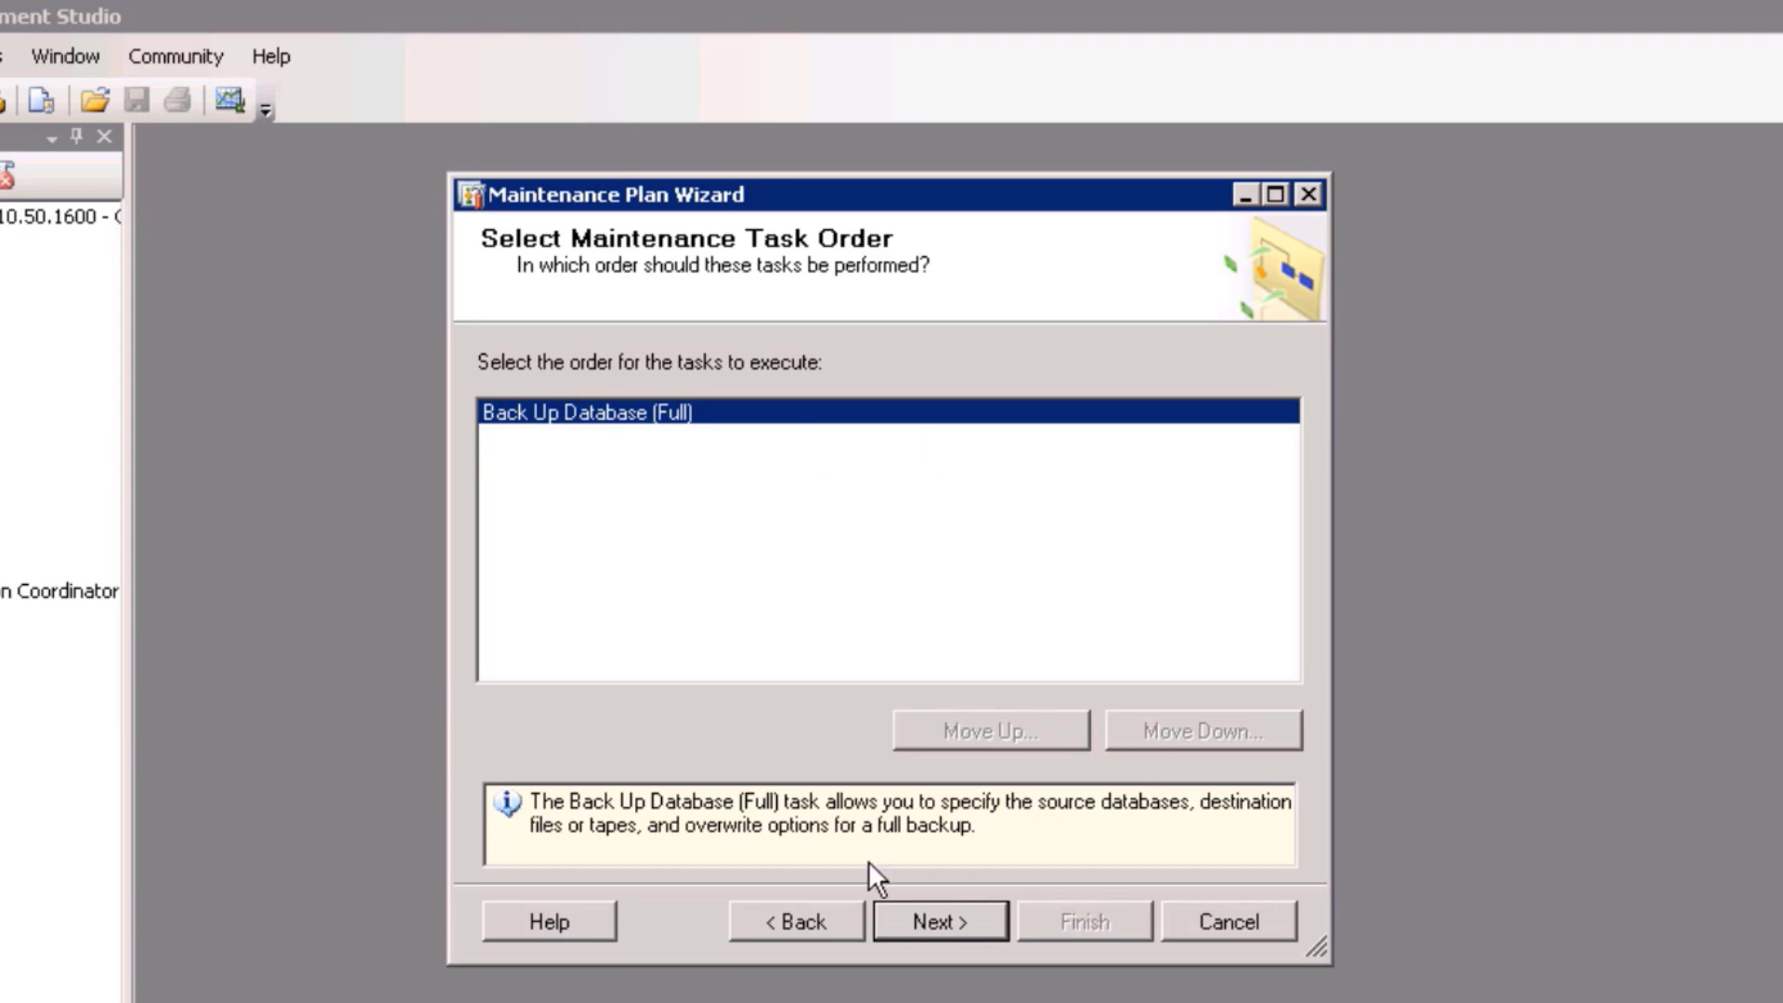
left_click(938, 924)
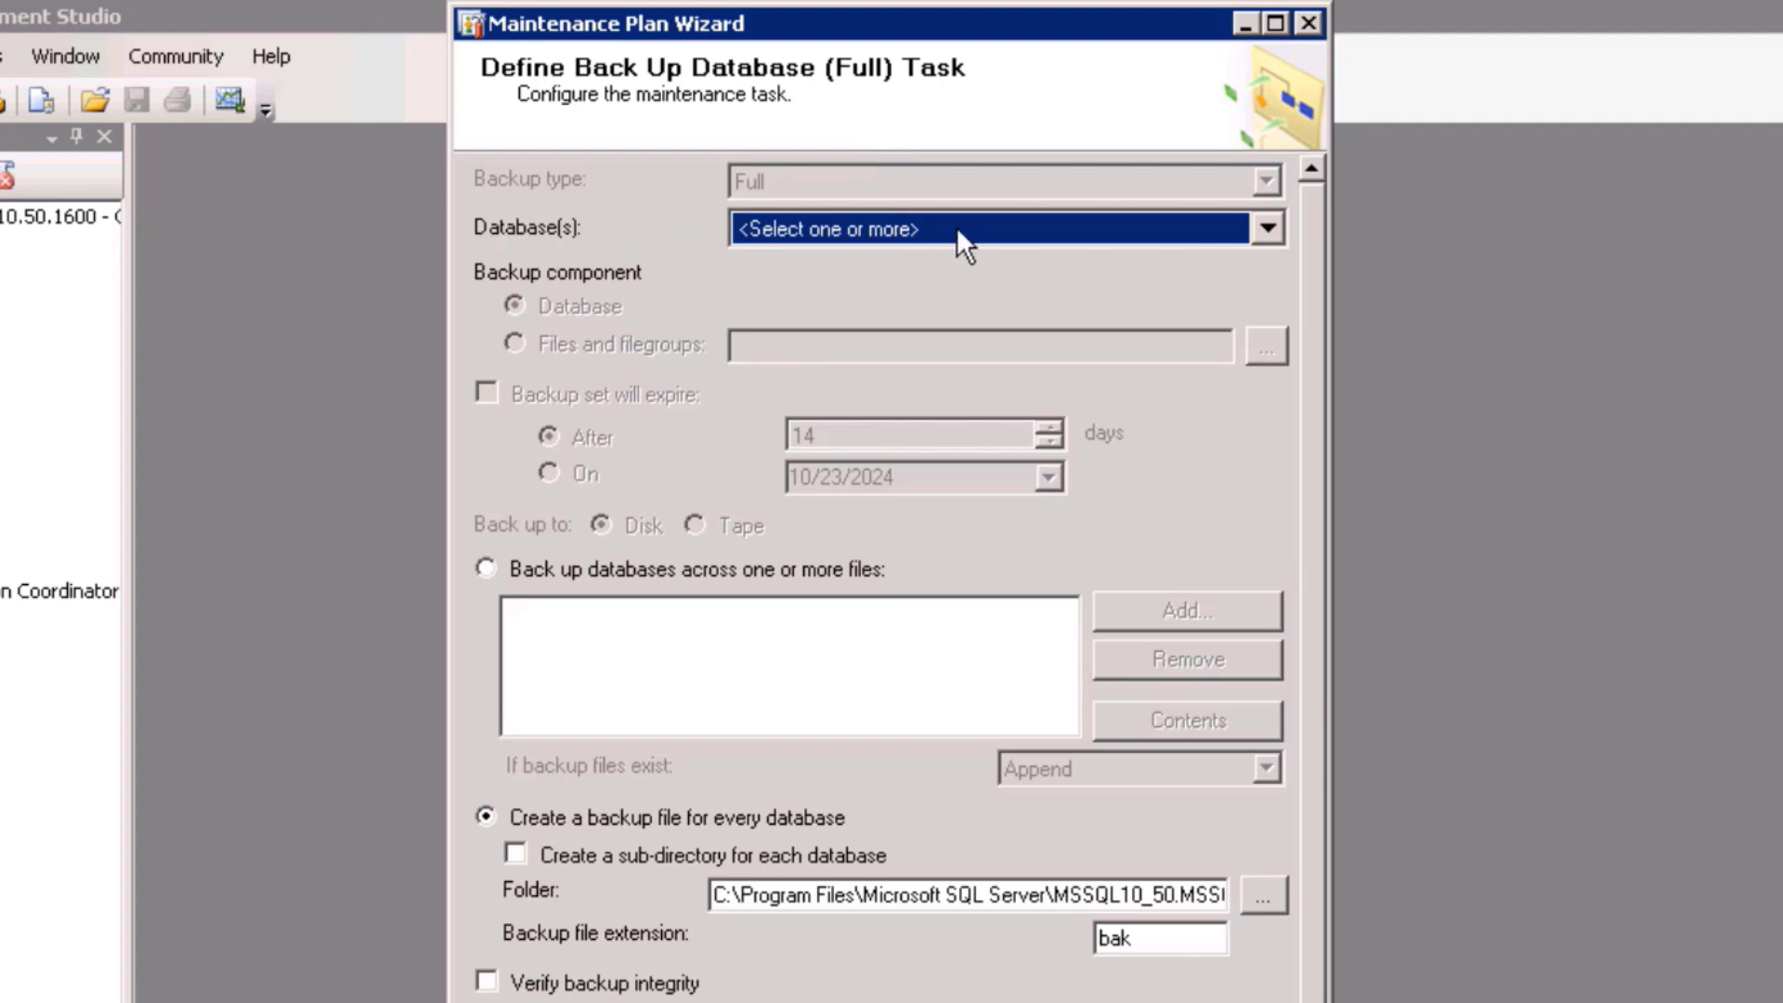
- Include the QueryAnalysis, ReportServer, ReportServerTempDB and SUNDB databases in the full backup task
left_click(1269, 234)
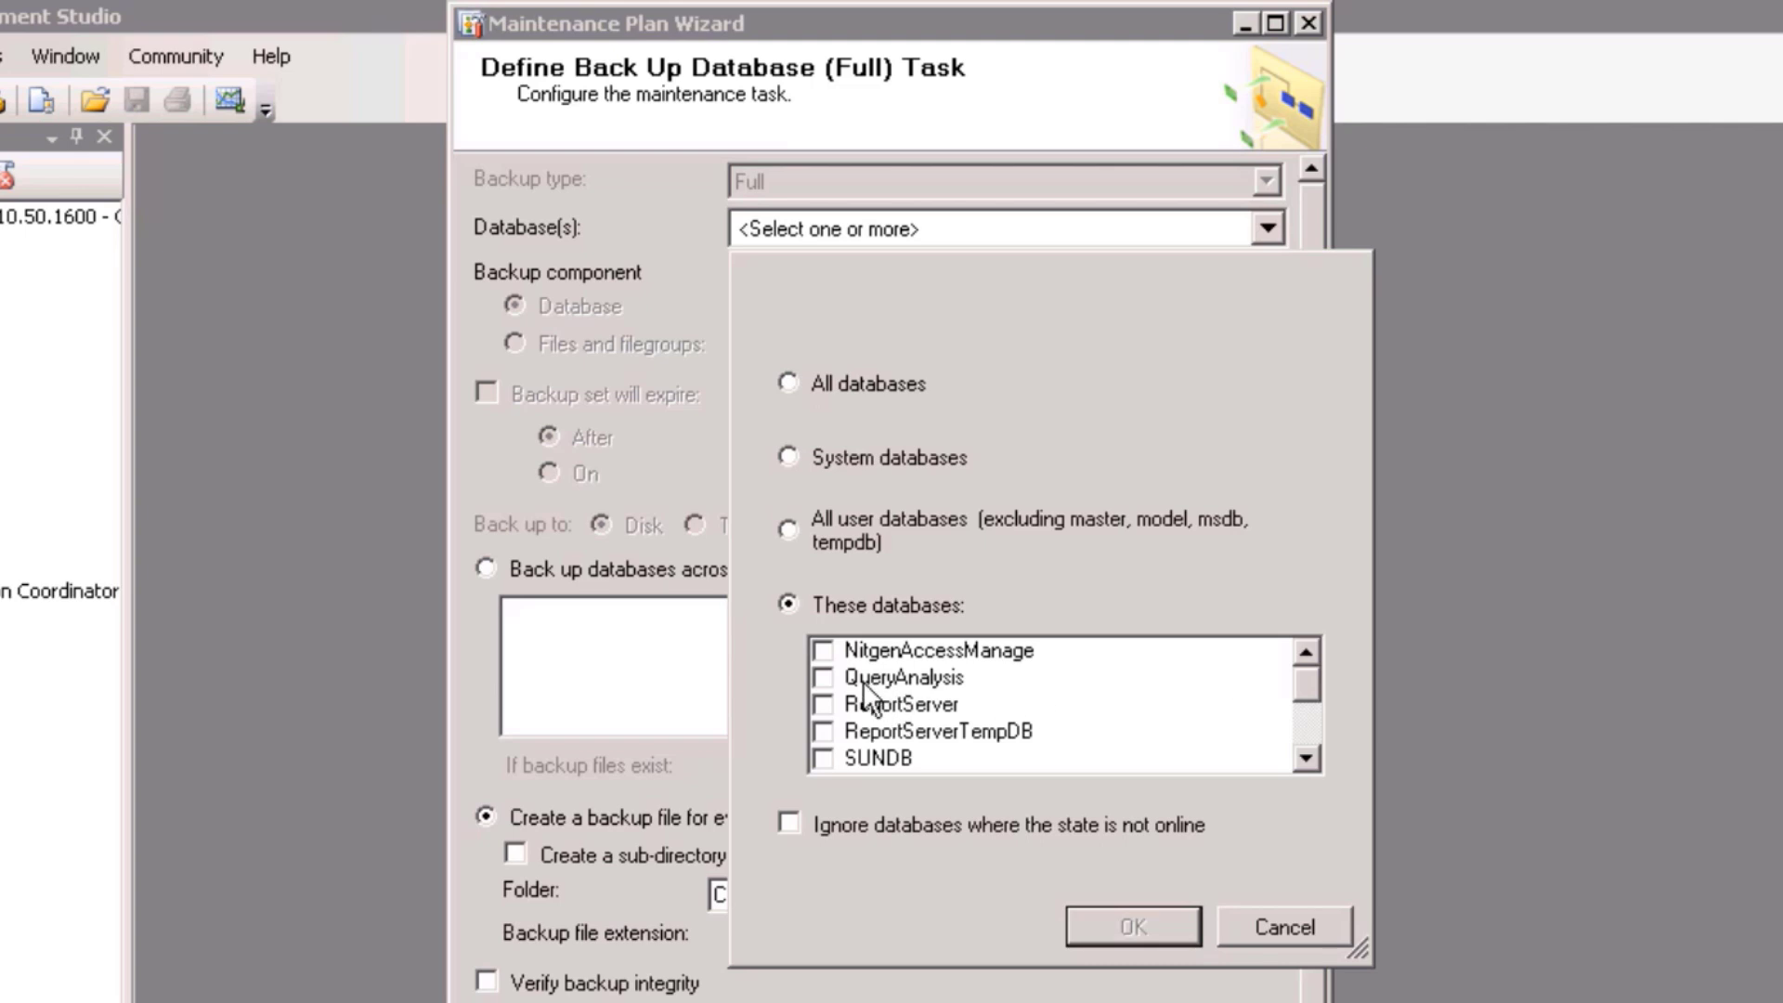
left_click(825, 677)
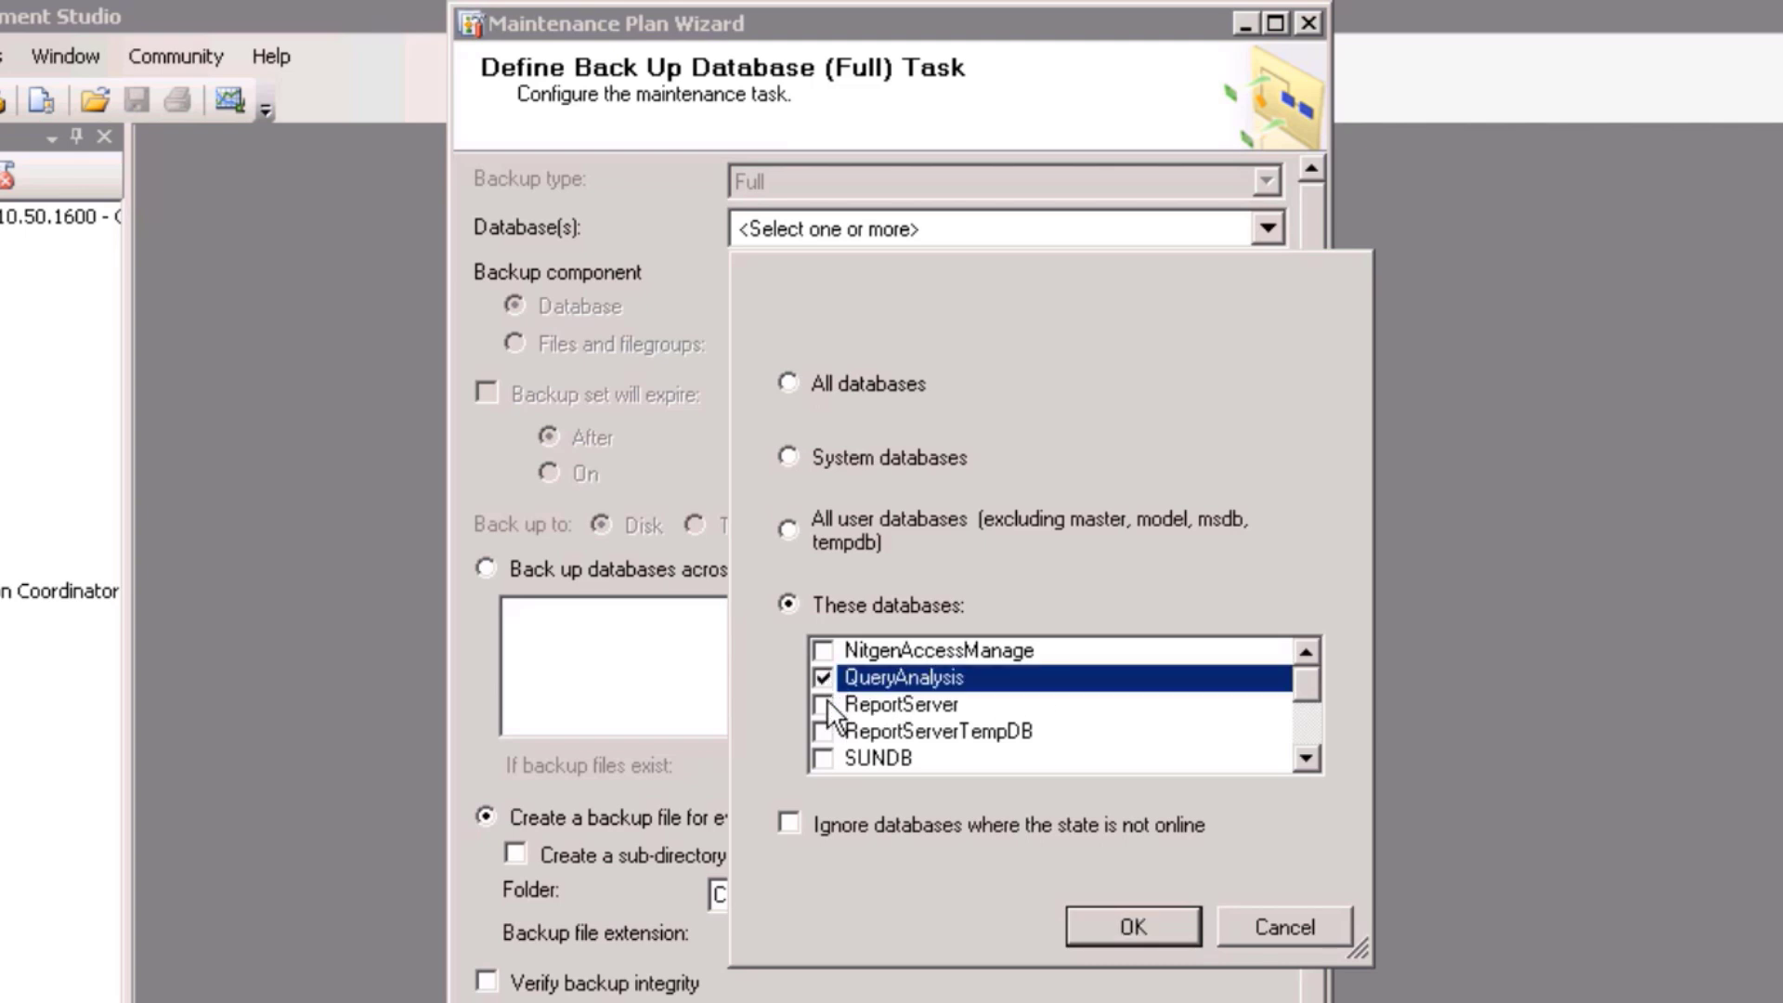
left_click(825, 705)
left_click(823, 734)
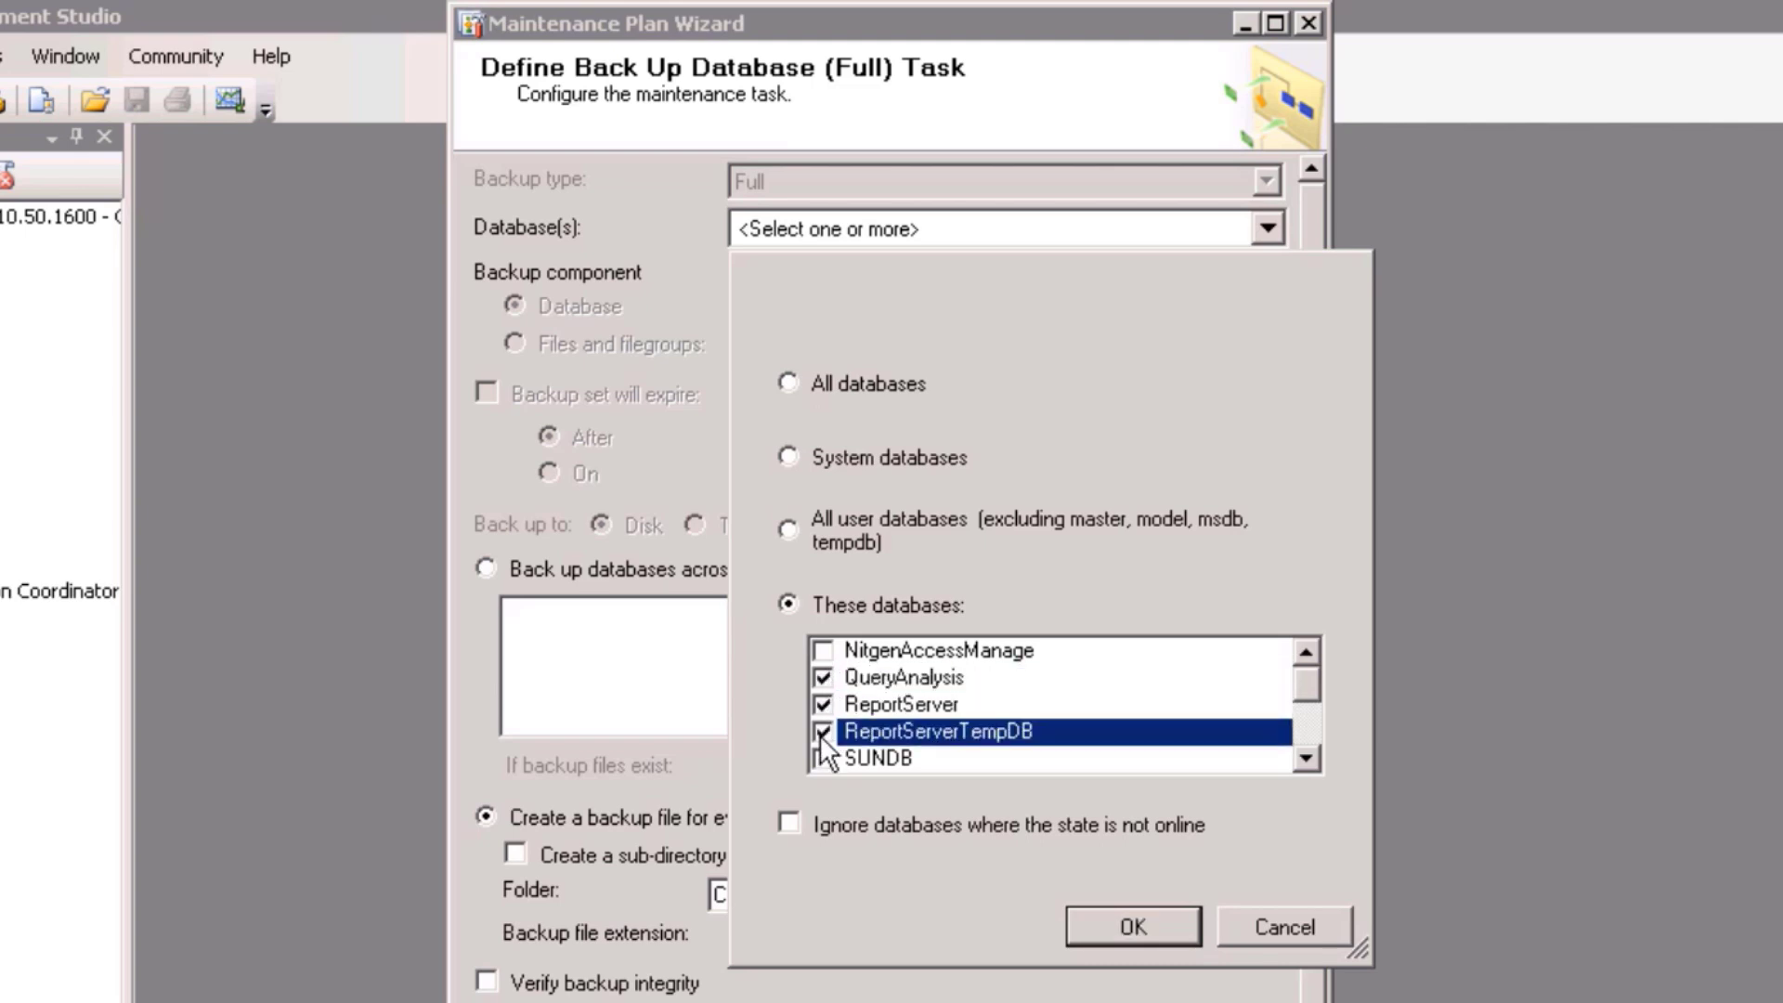
left_click(824, 760)
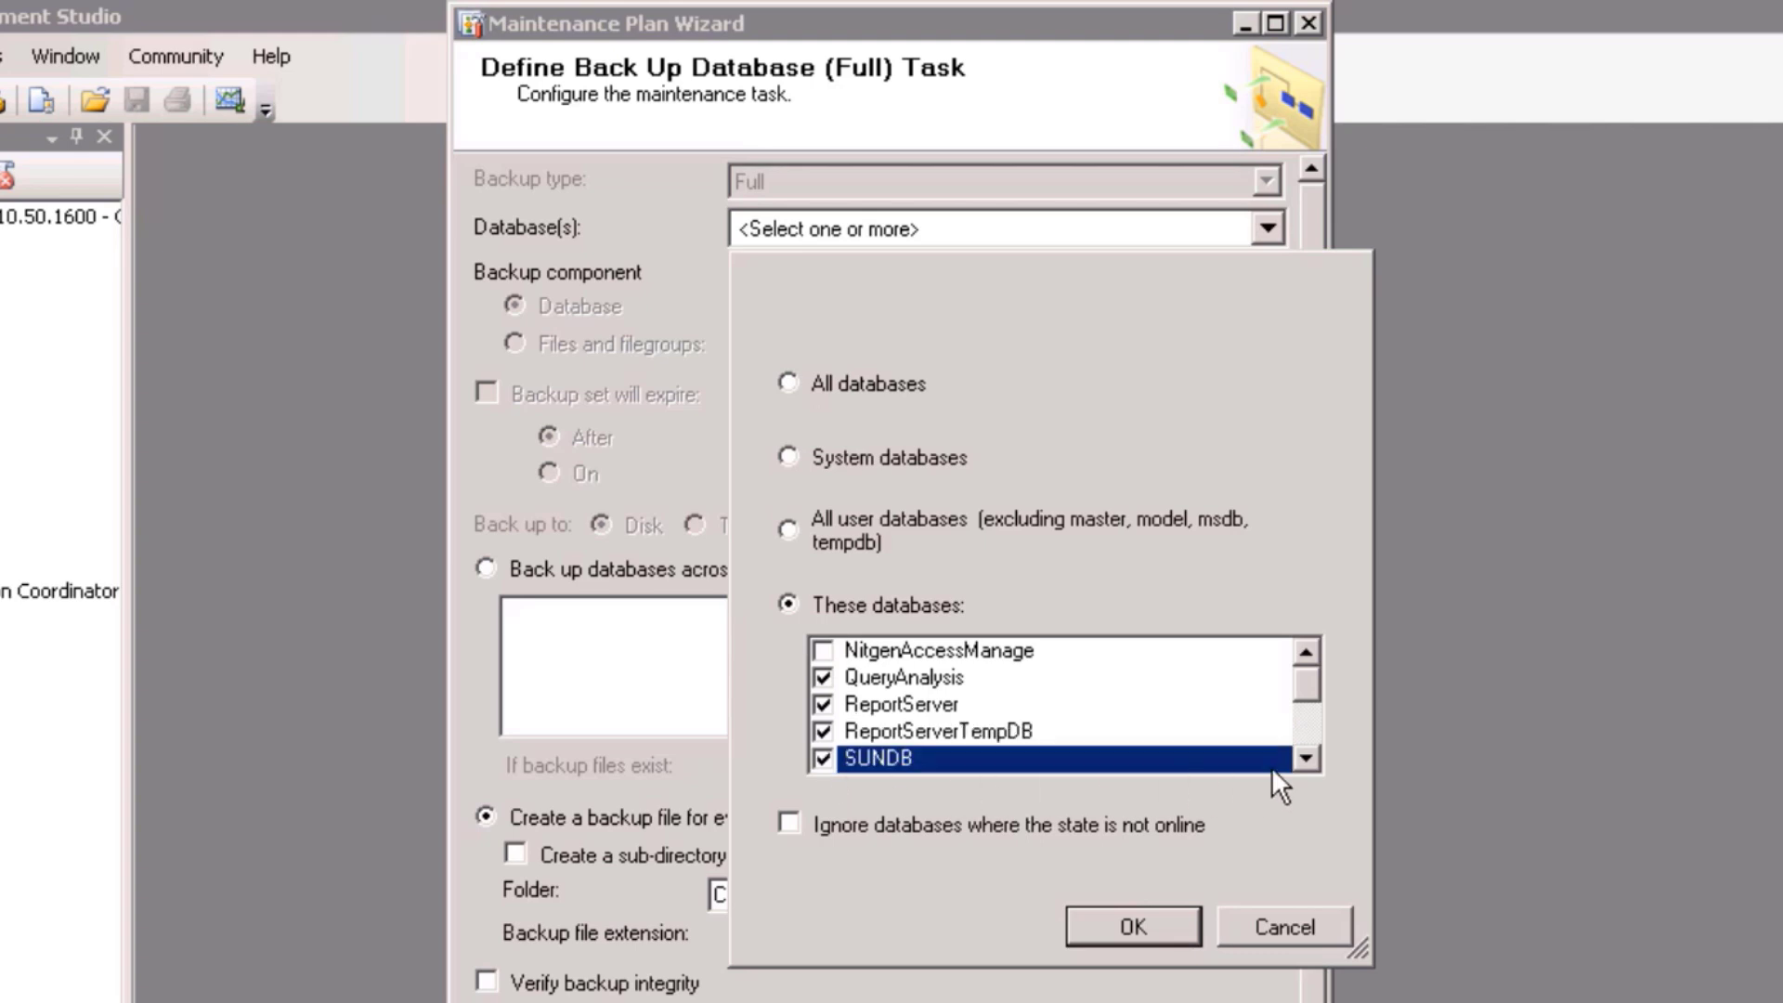
- Add the SUNDOMAINDB, SunSystemsData and SunSystemsSecurity databases to the backup selection
left_click(1306, 758)
left_click(1306, 757)
left_click(1306, 757)
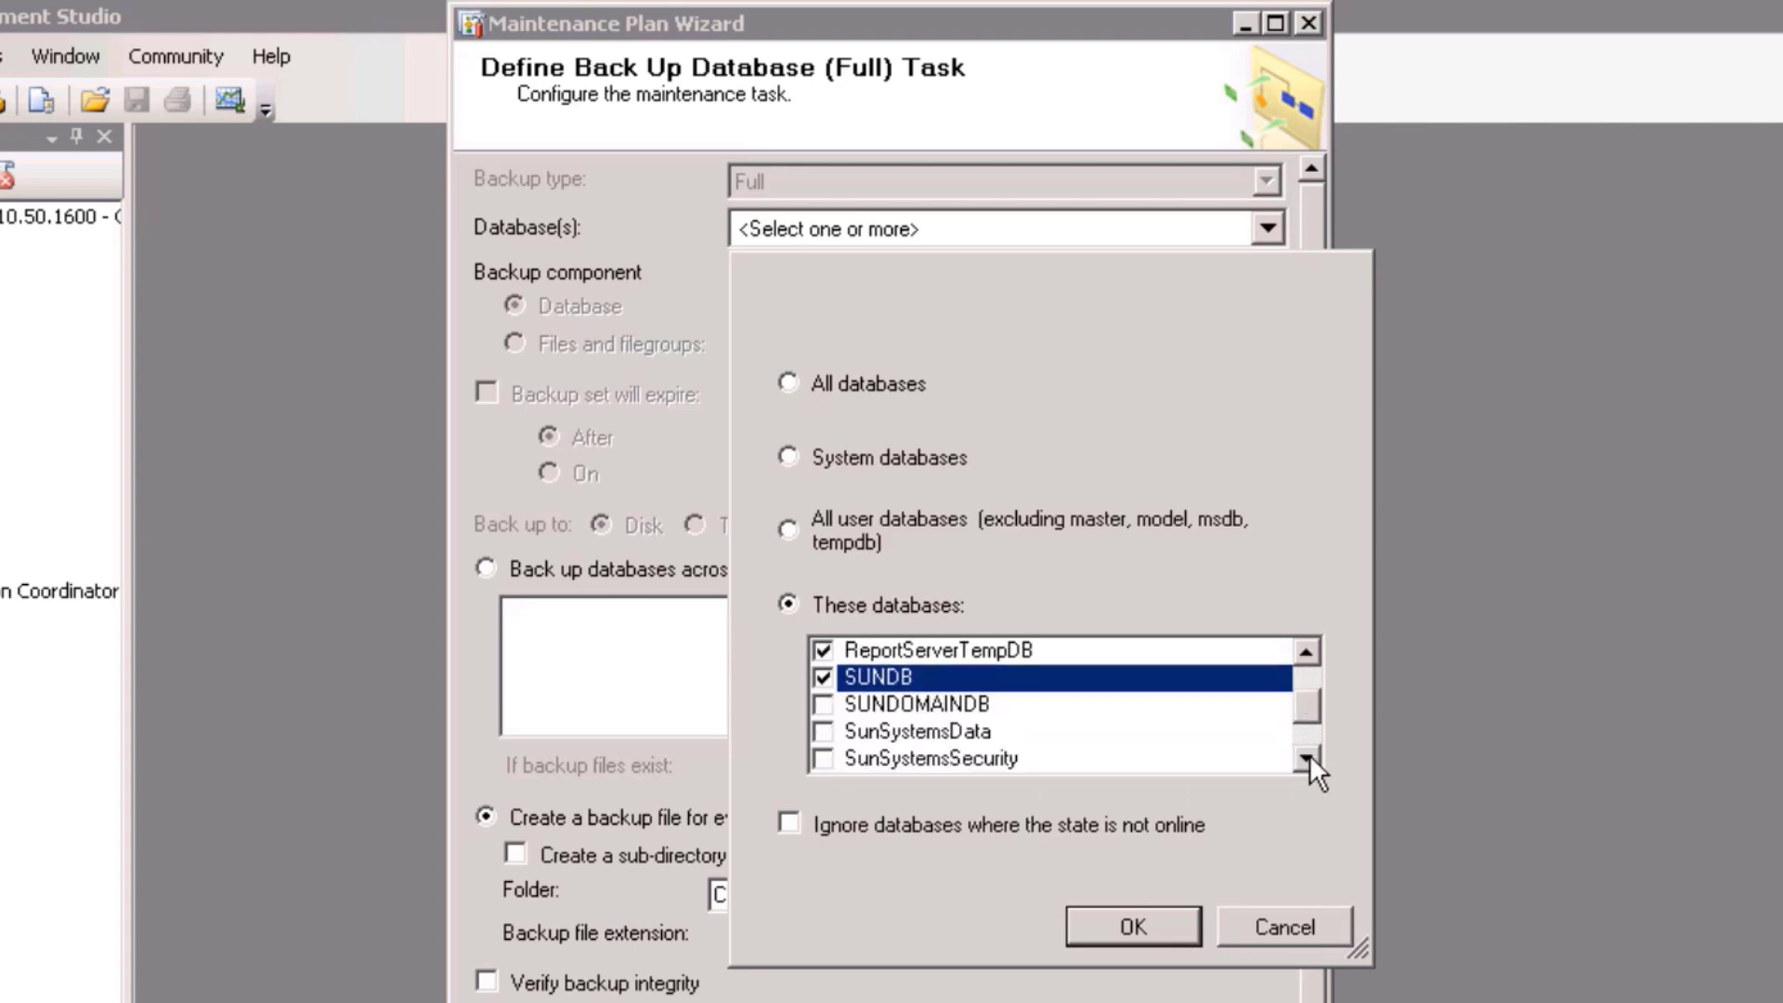
left_click(1306, 757)
left_click(823, 677)
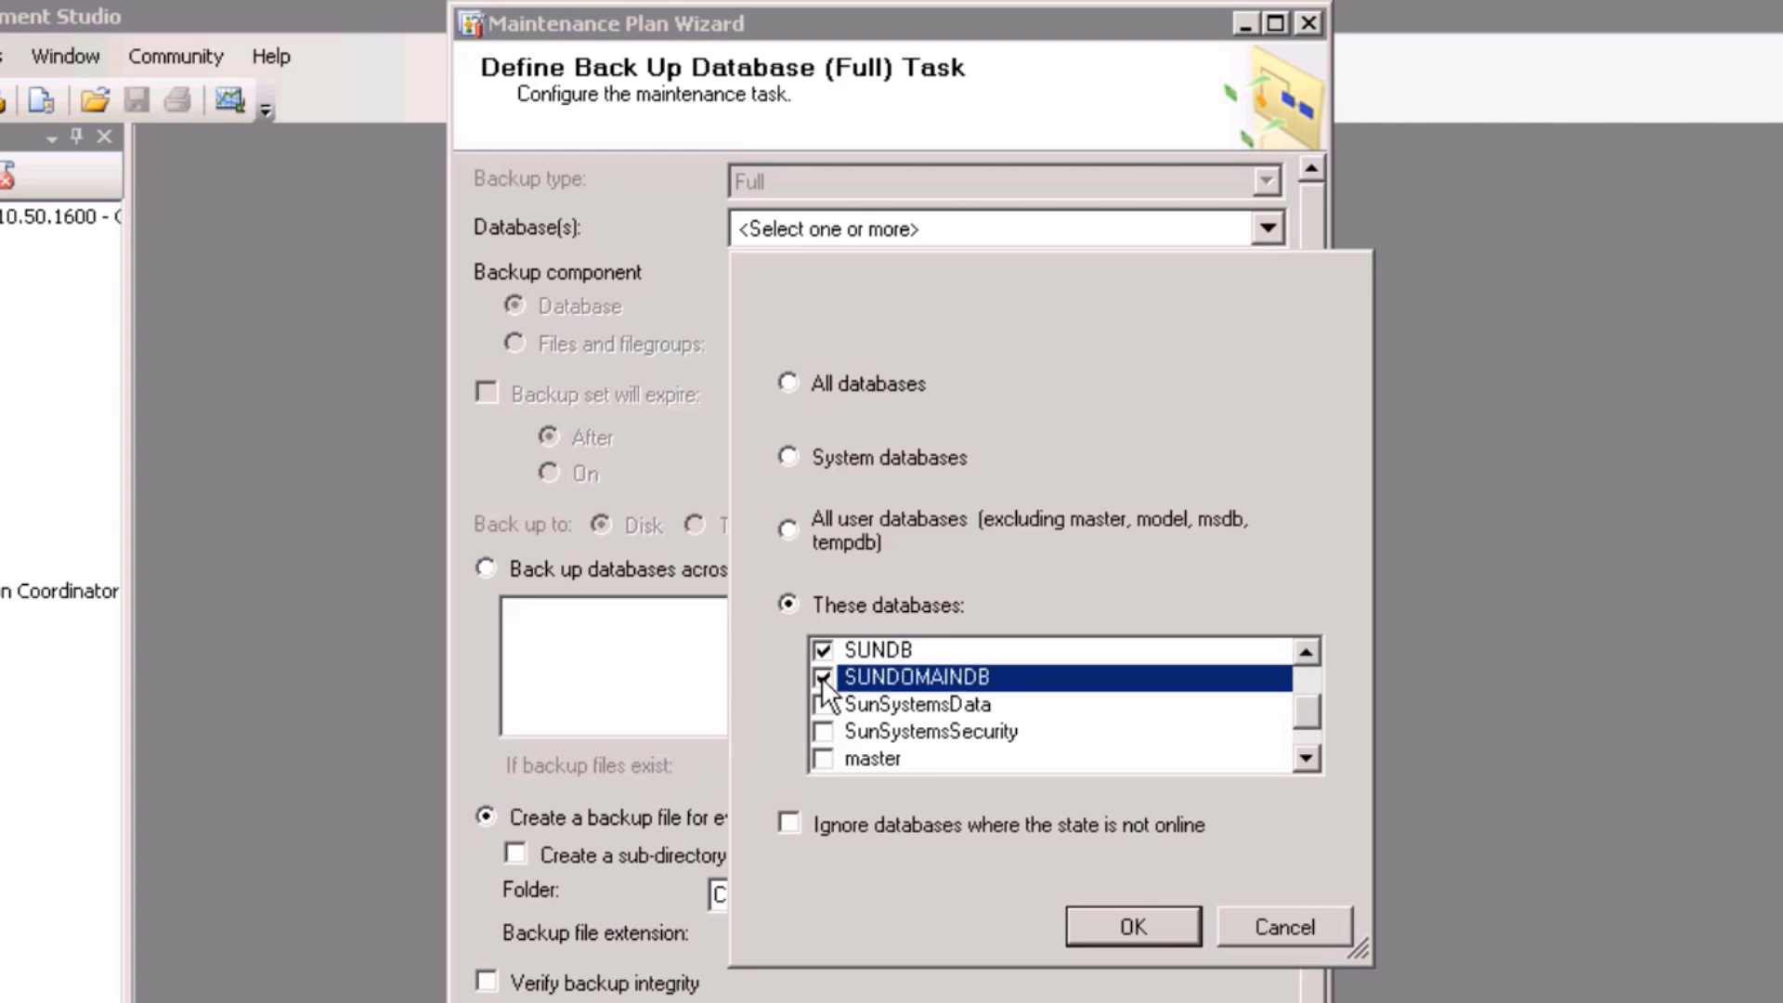
left_click(821, 705)
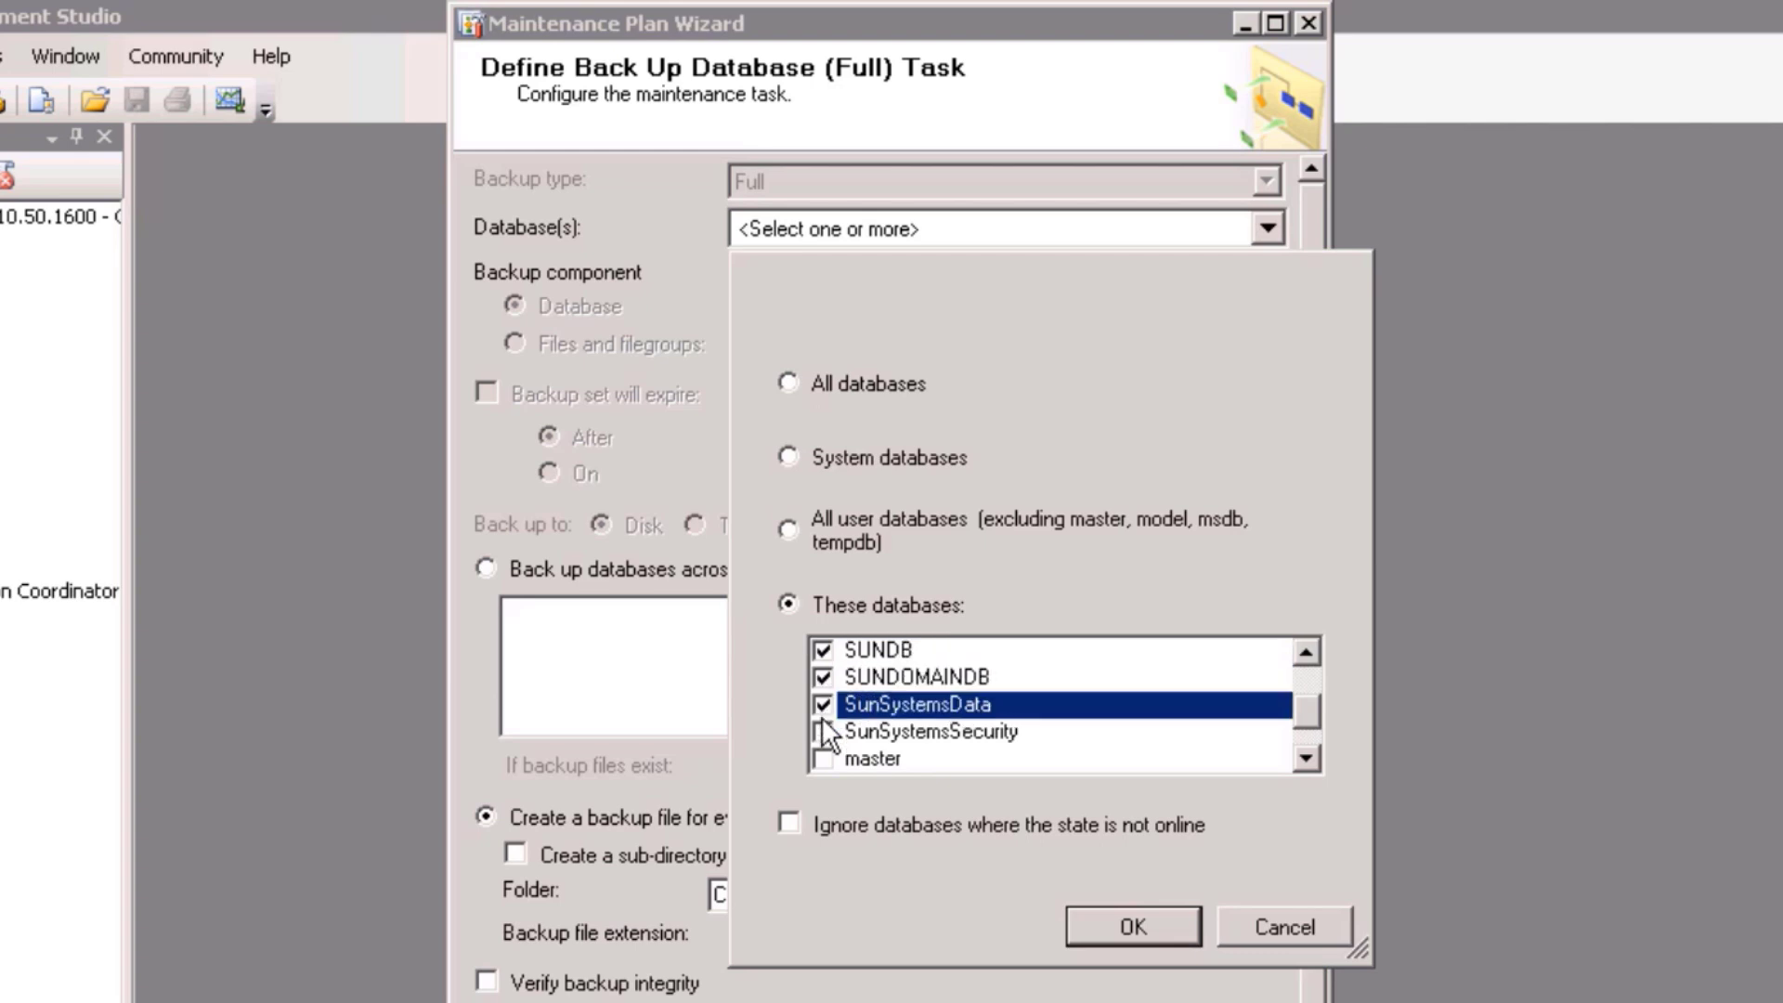
left_click(821, 732)
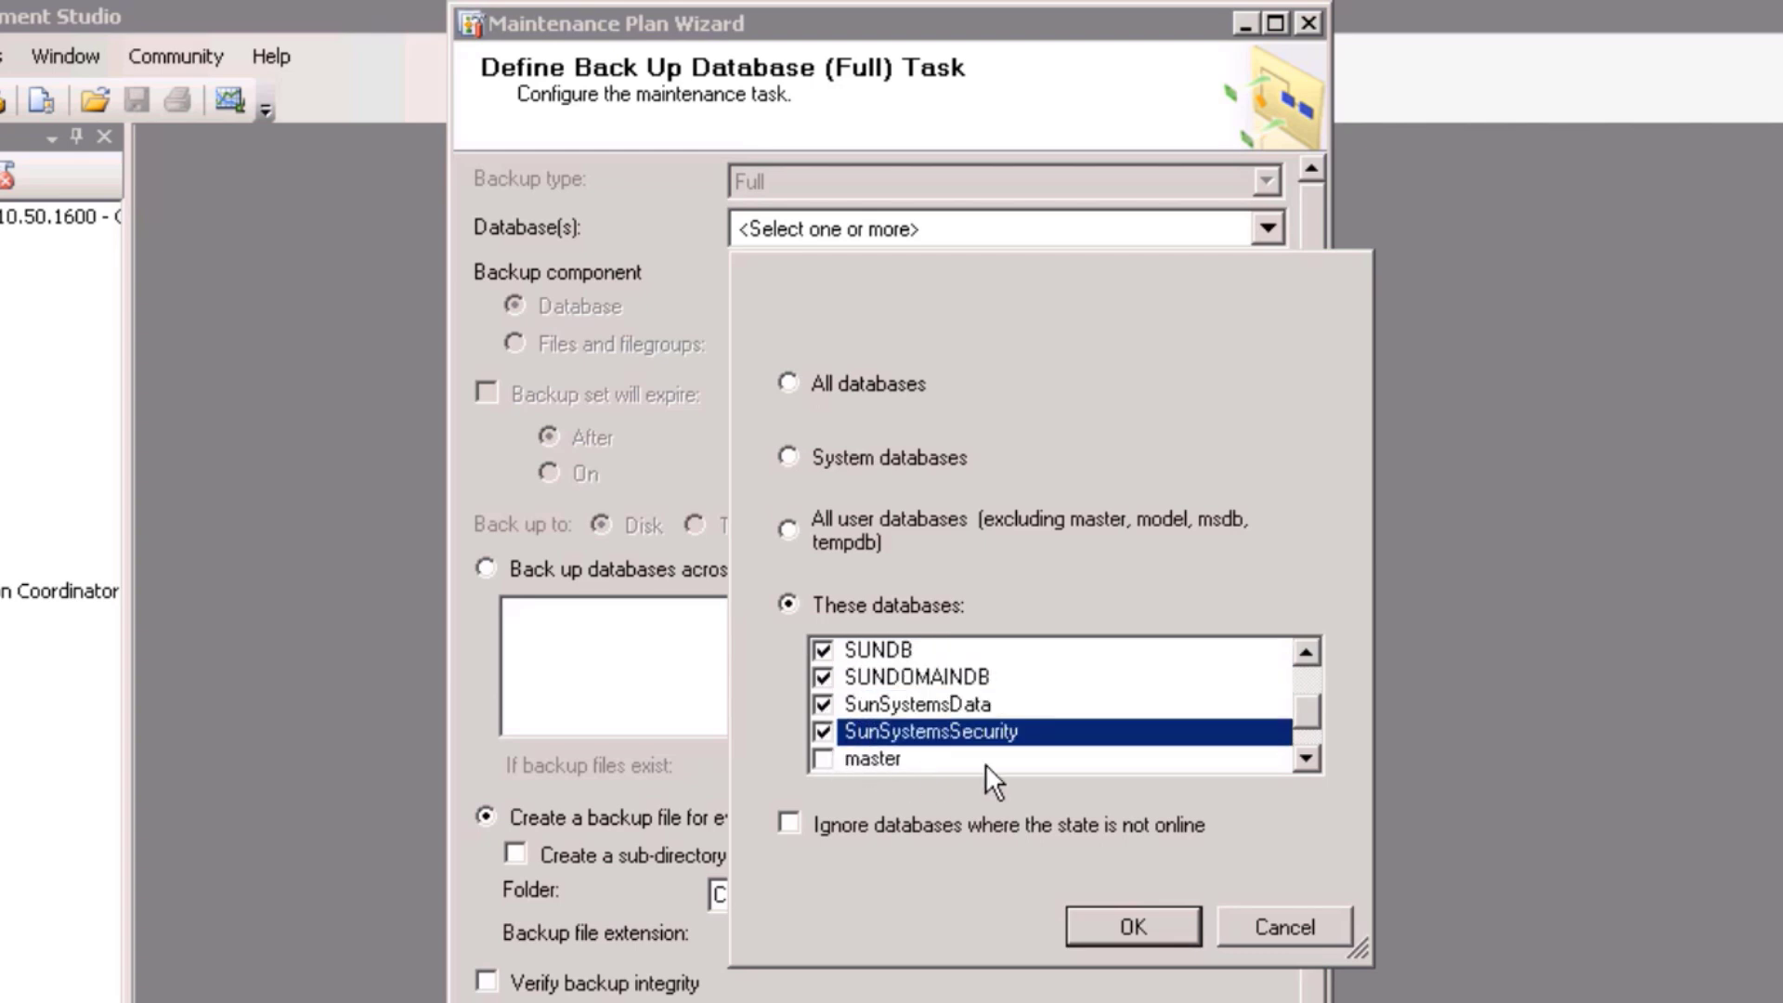
- Add the system databases master, model and msdb to the backup selection and confirm the chosen databases
left_click(1311, 755)
left_click(1310, 756)
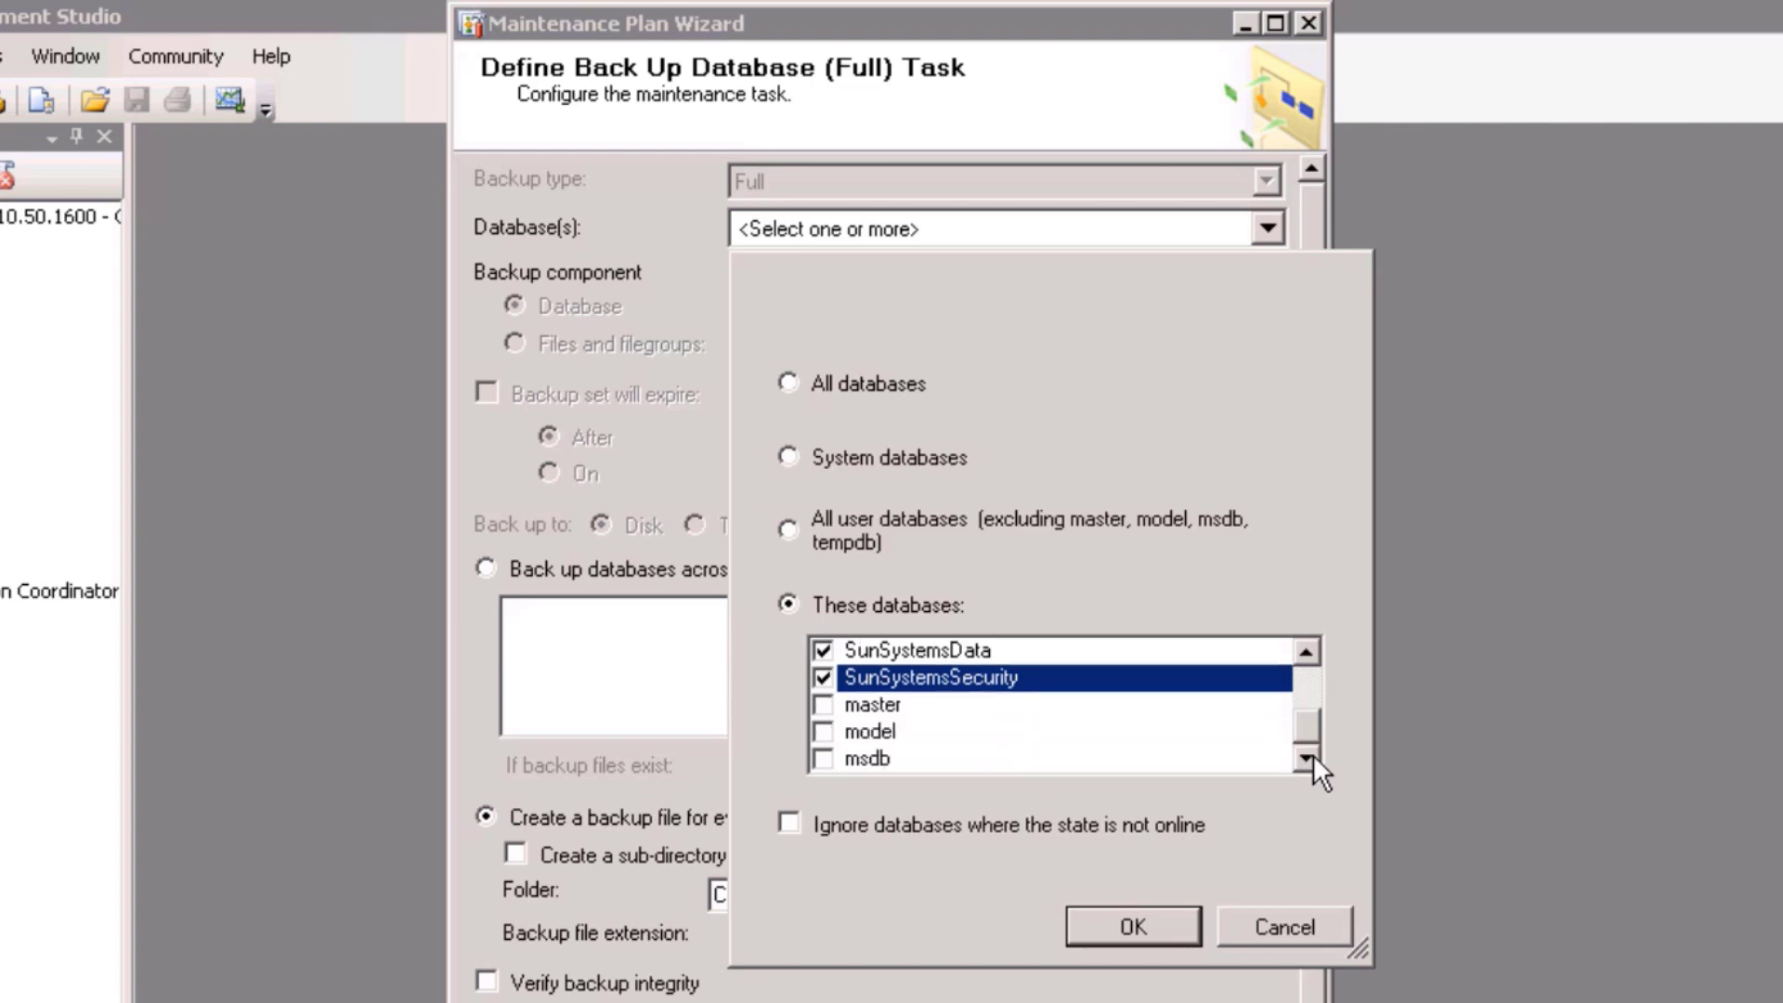
left_click(823, 704)
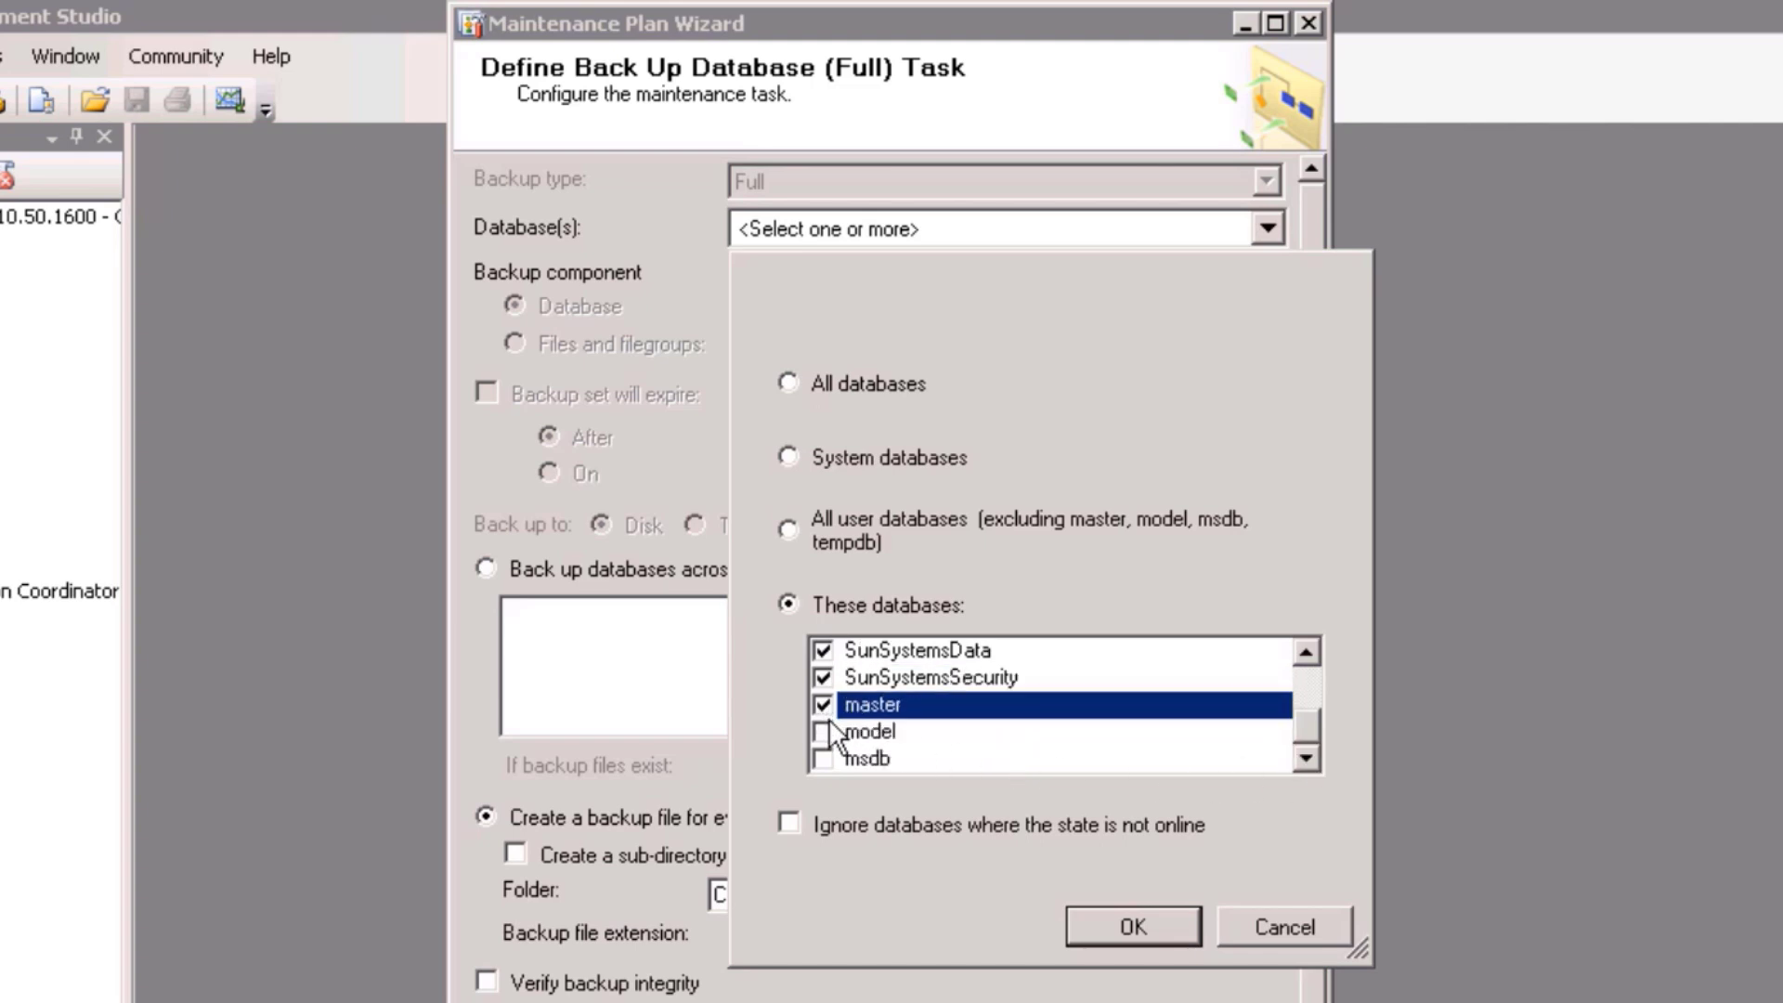
left_click(822, 731)
left_click(822, 759)
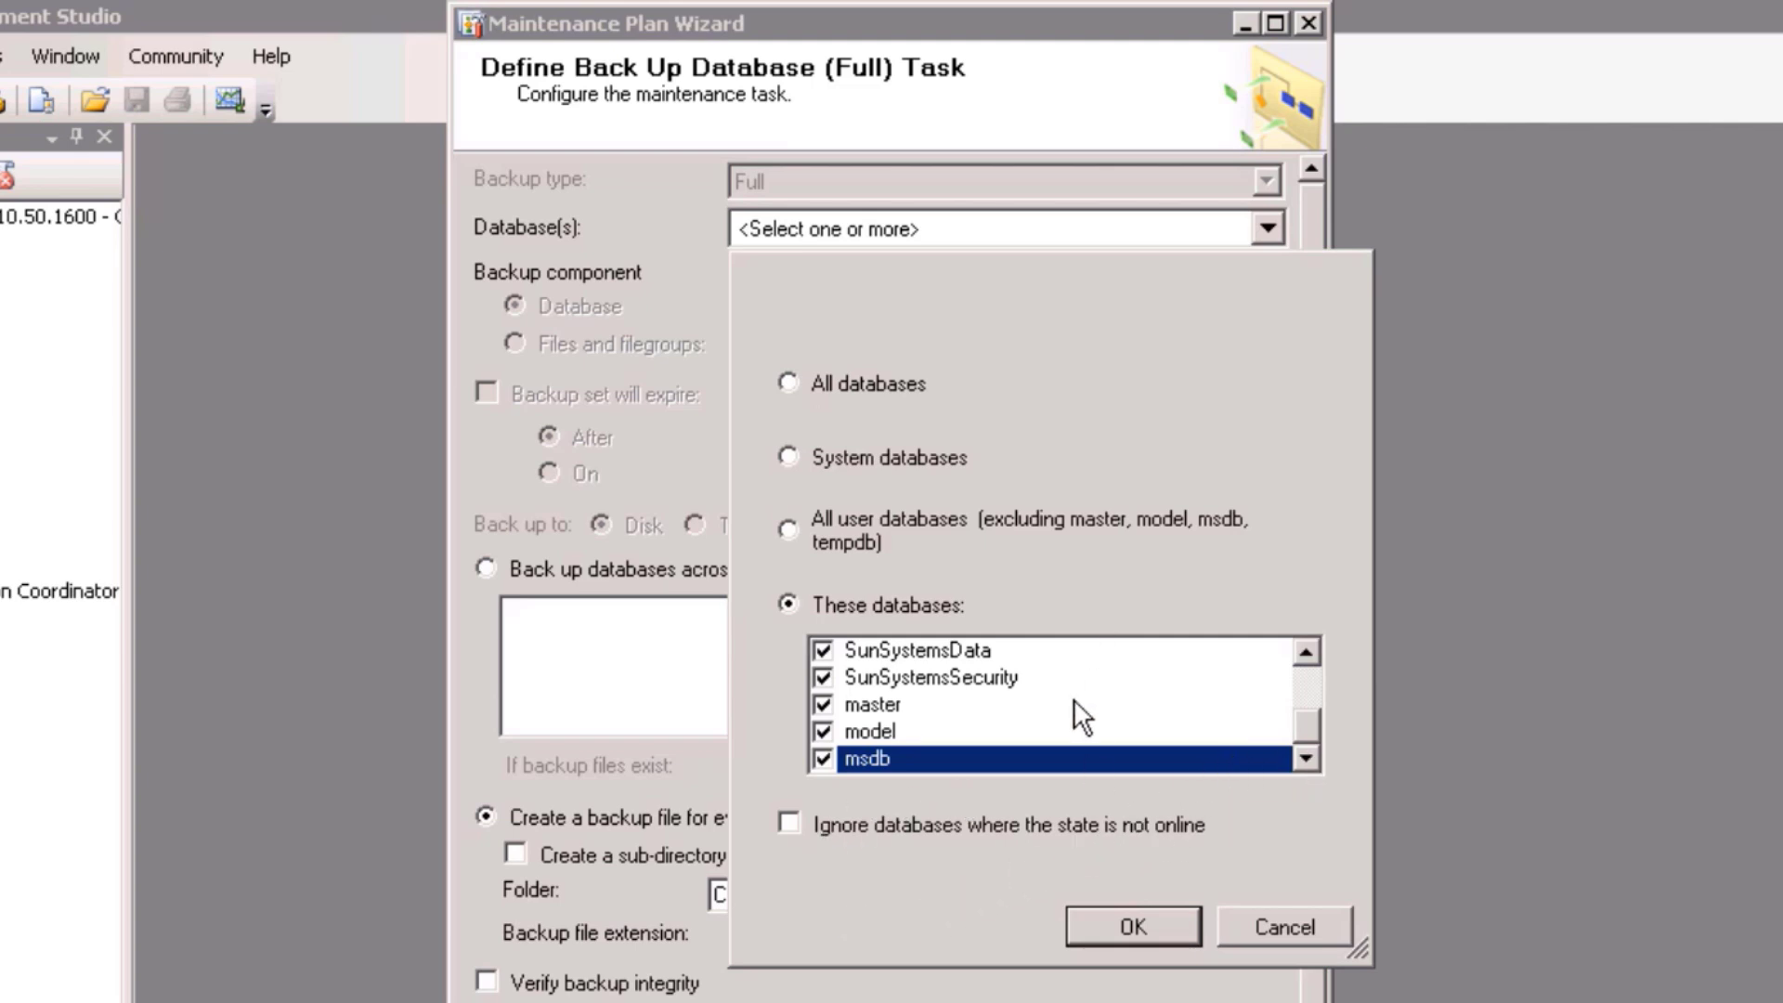
left_click(1130, 927)
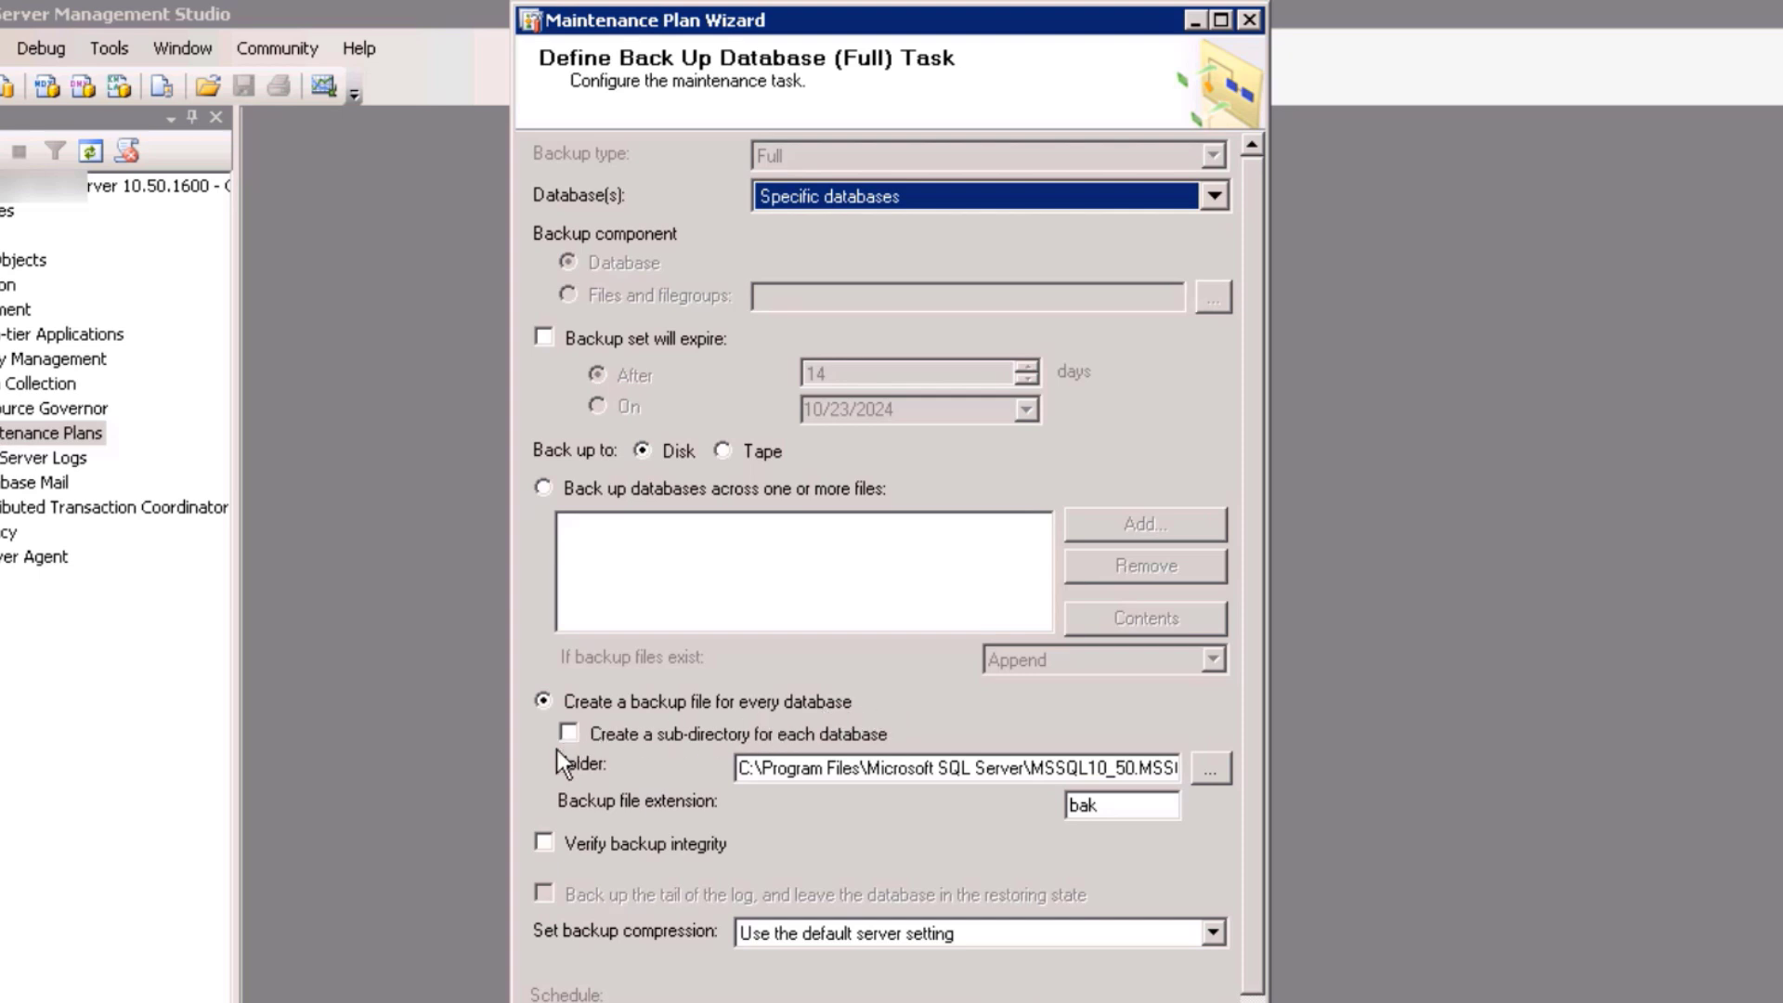
- Browse for the backup destination folder and expand the D: drive
left_click(1207, 766)
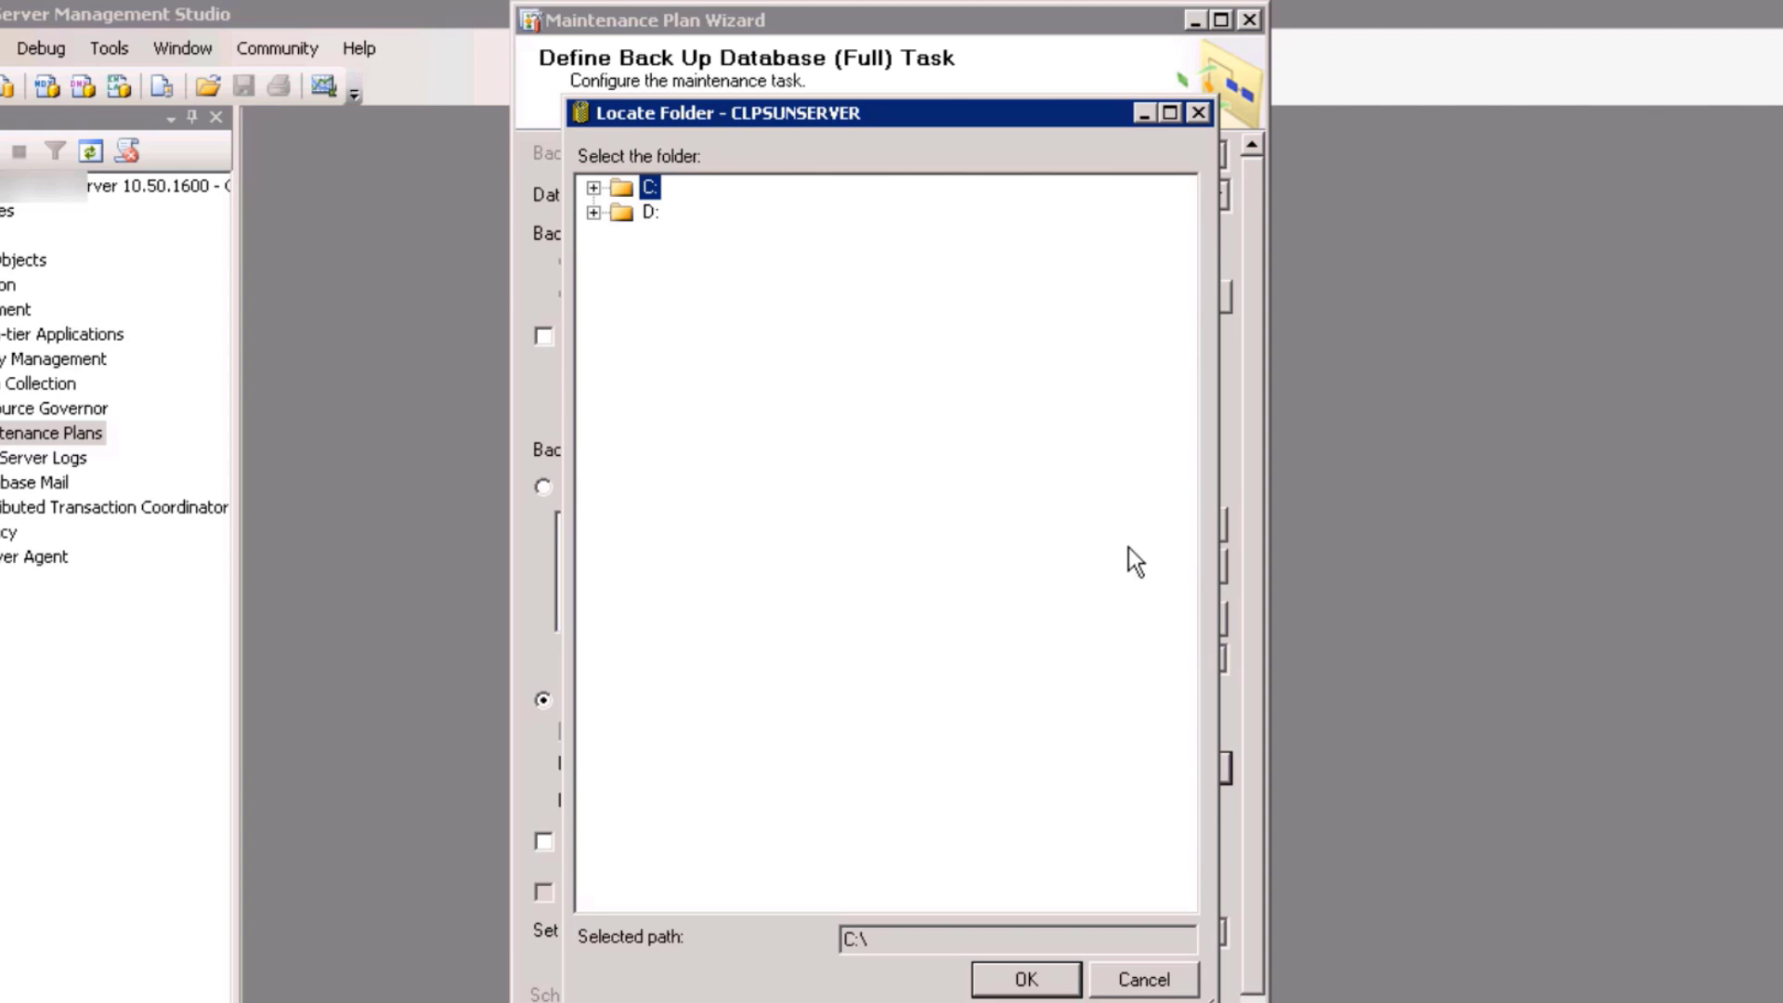
left_click(592, 213)
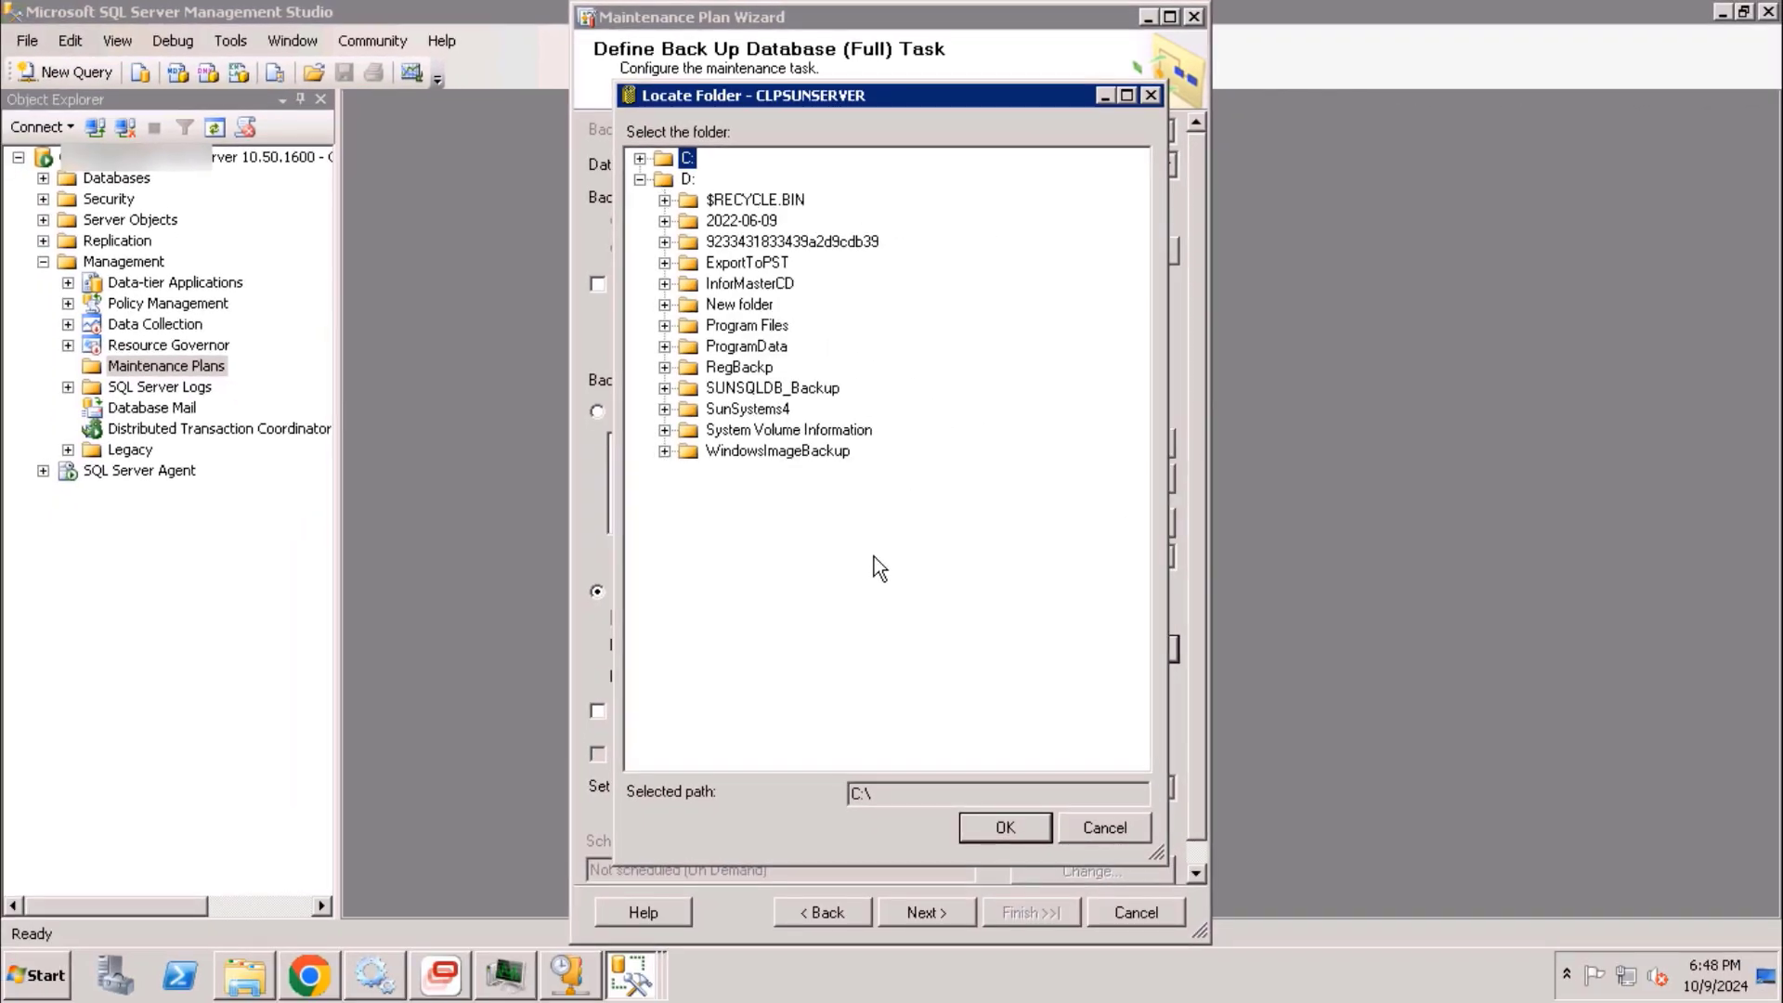
- Switch to Windows Explorer, examine the SUNSQLDB_Backup folder on SunData (D:), and return to the wizard's folder selection
left_click(244, 975)
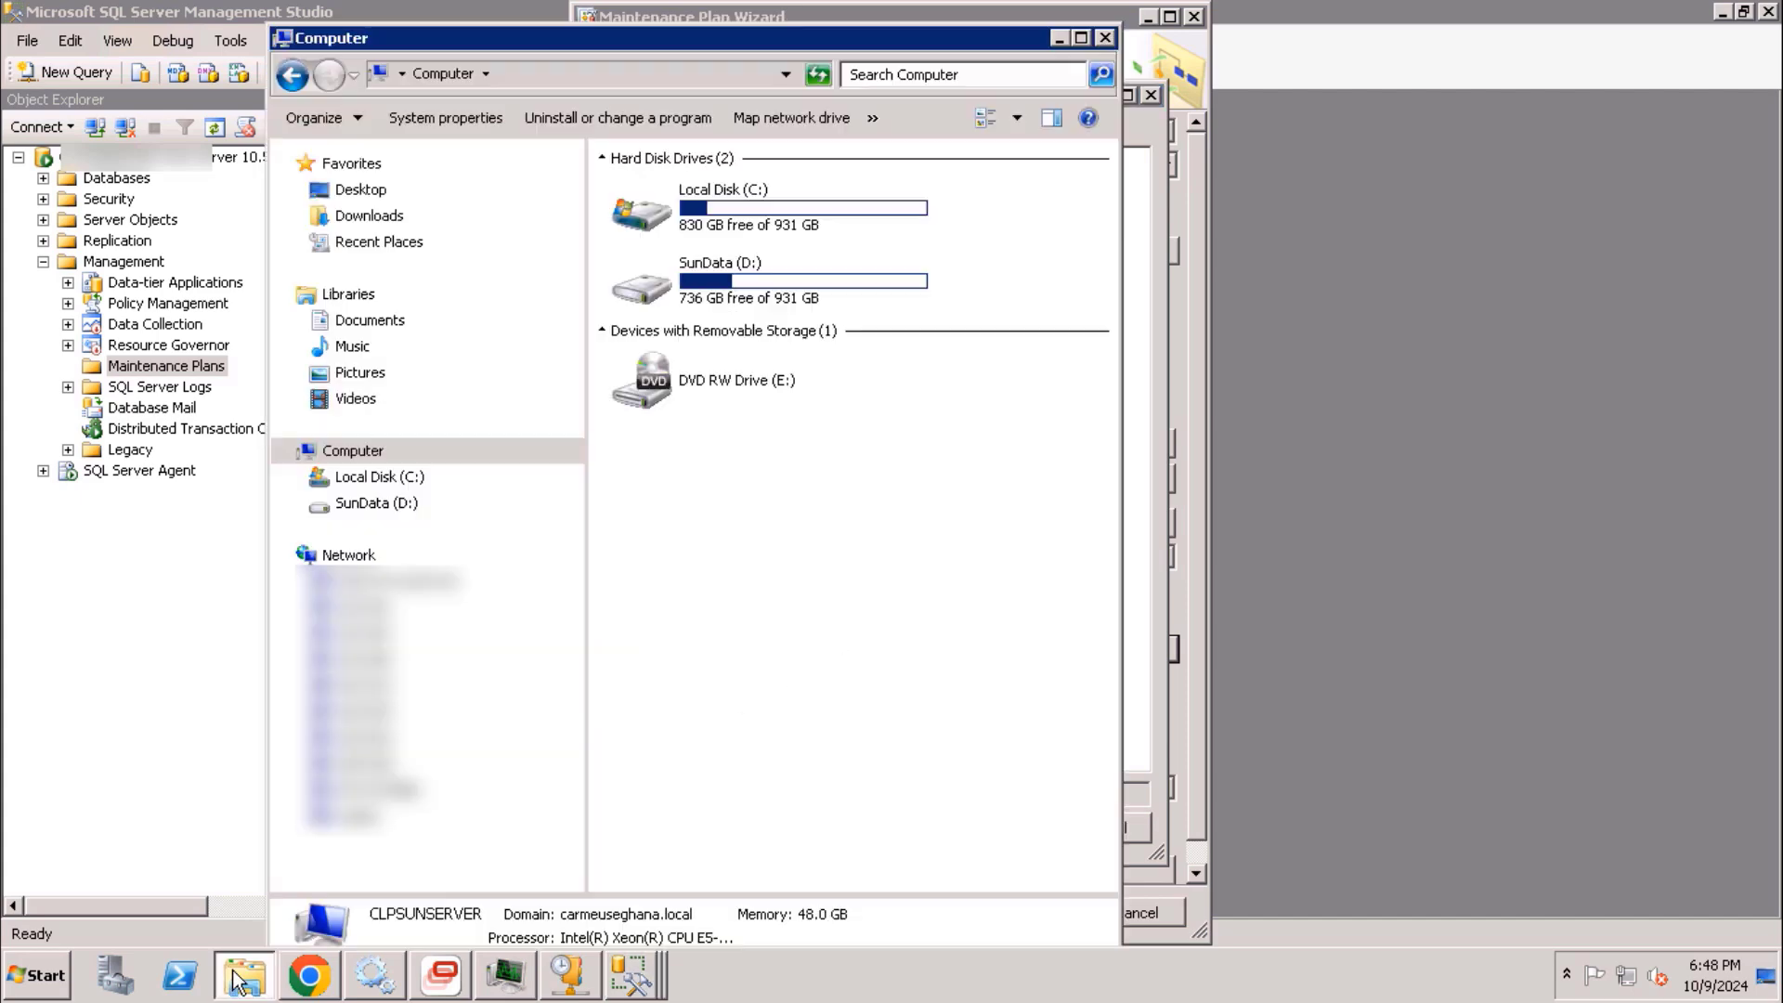
double_click(771, 286)
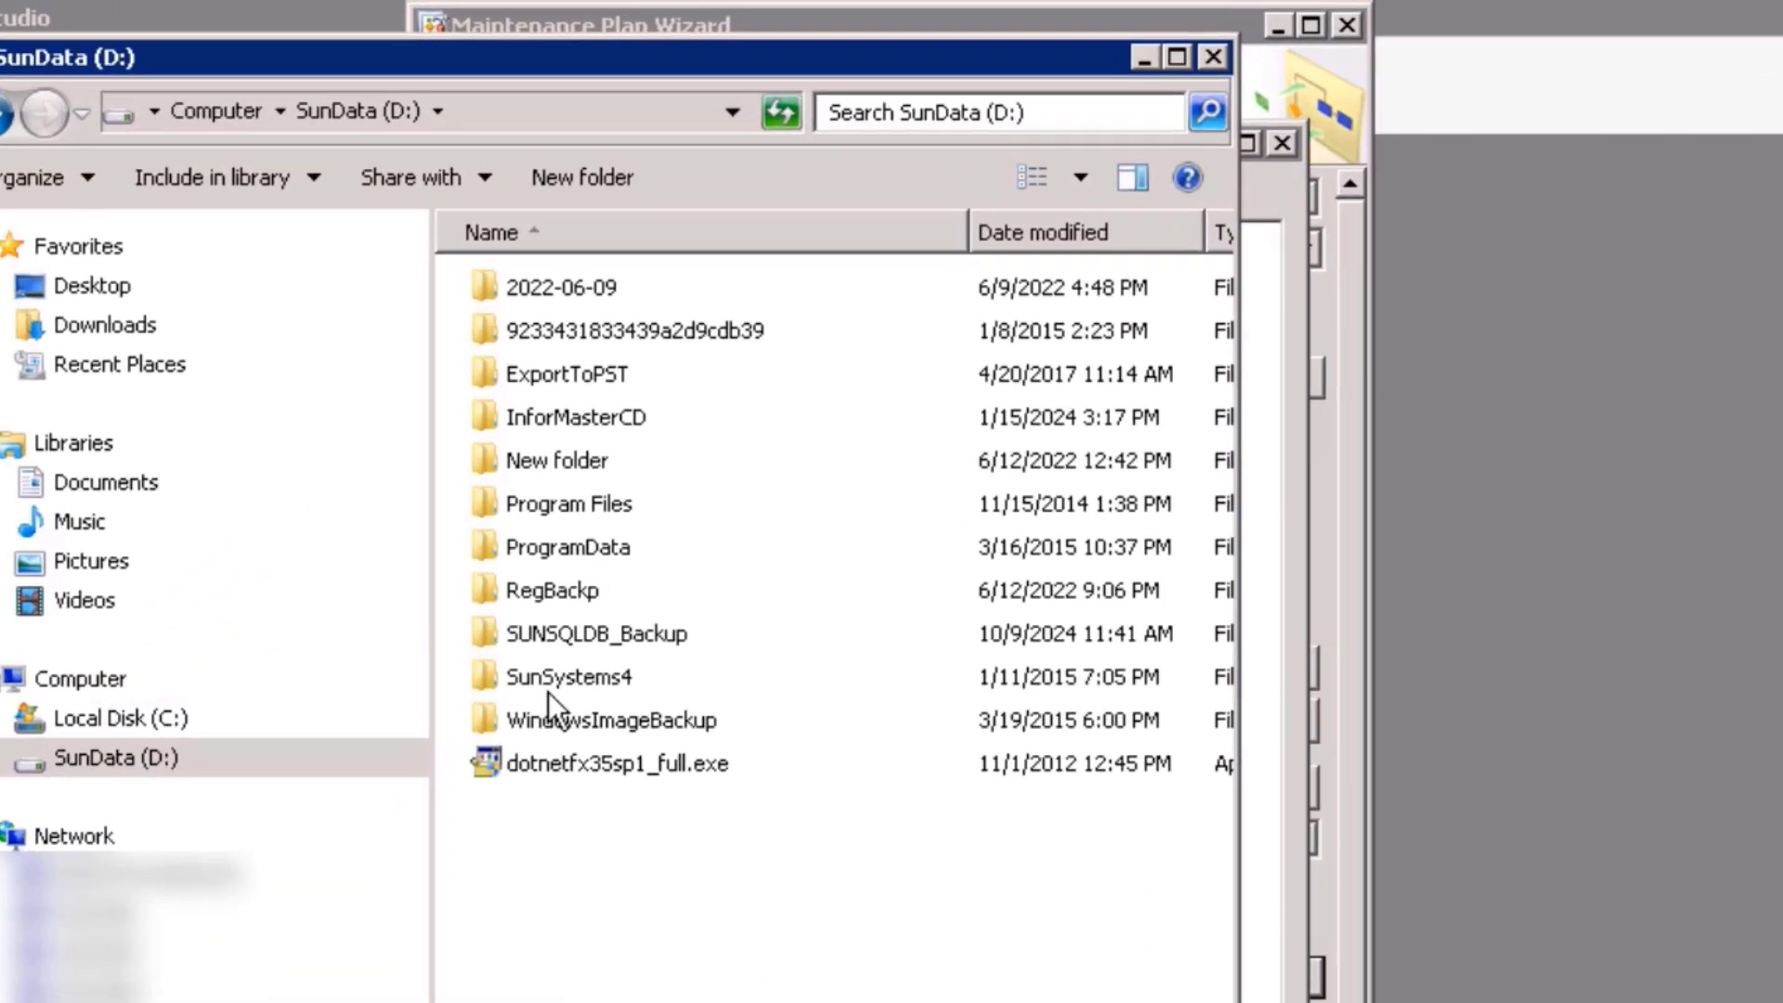
left_click(577, 635)
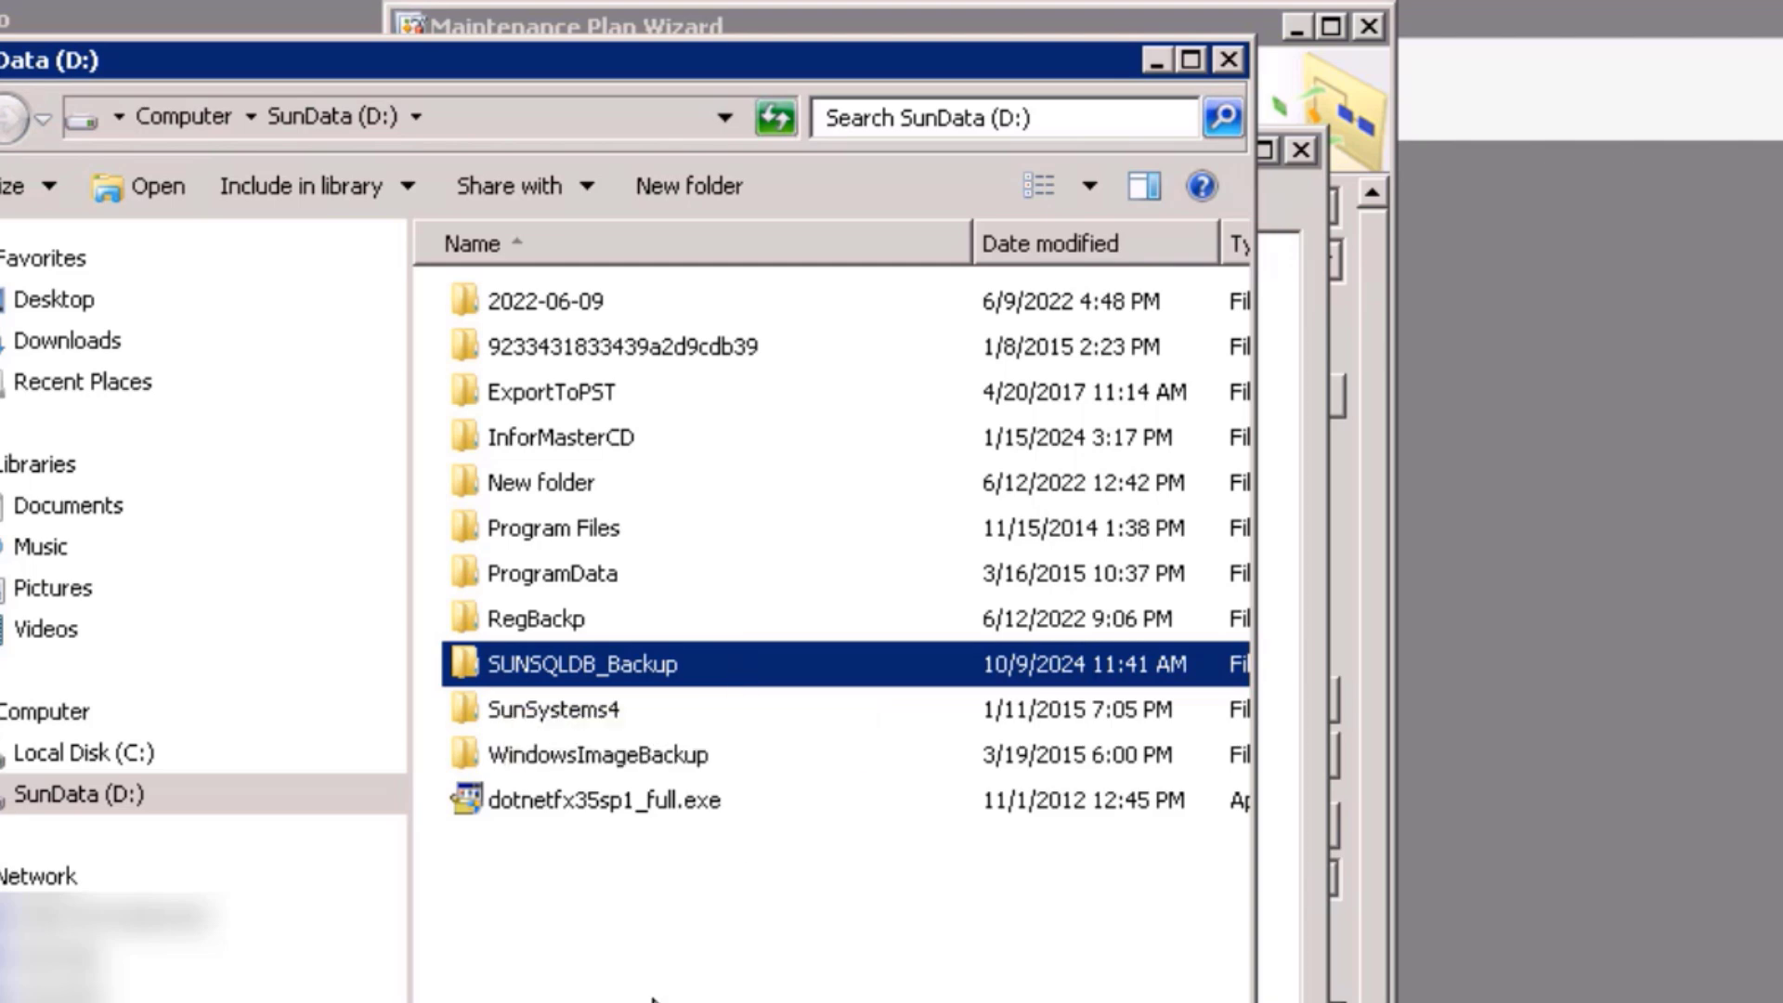
double_click(611, 661)
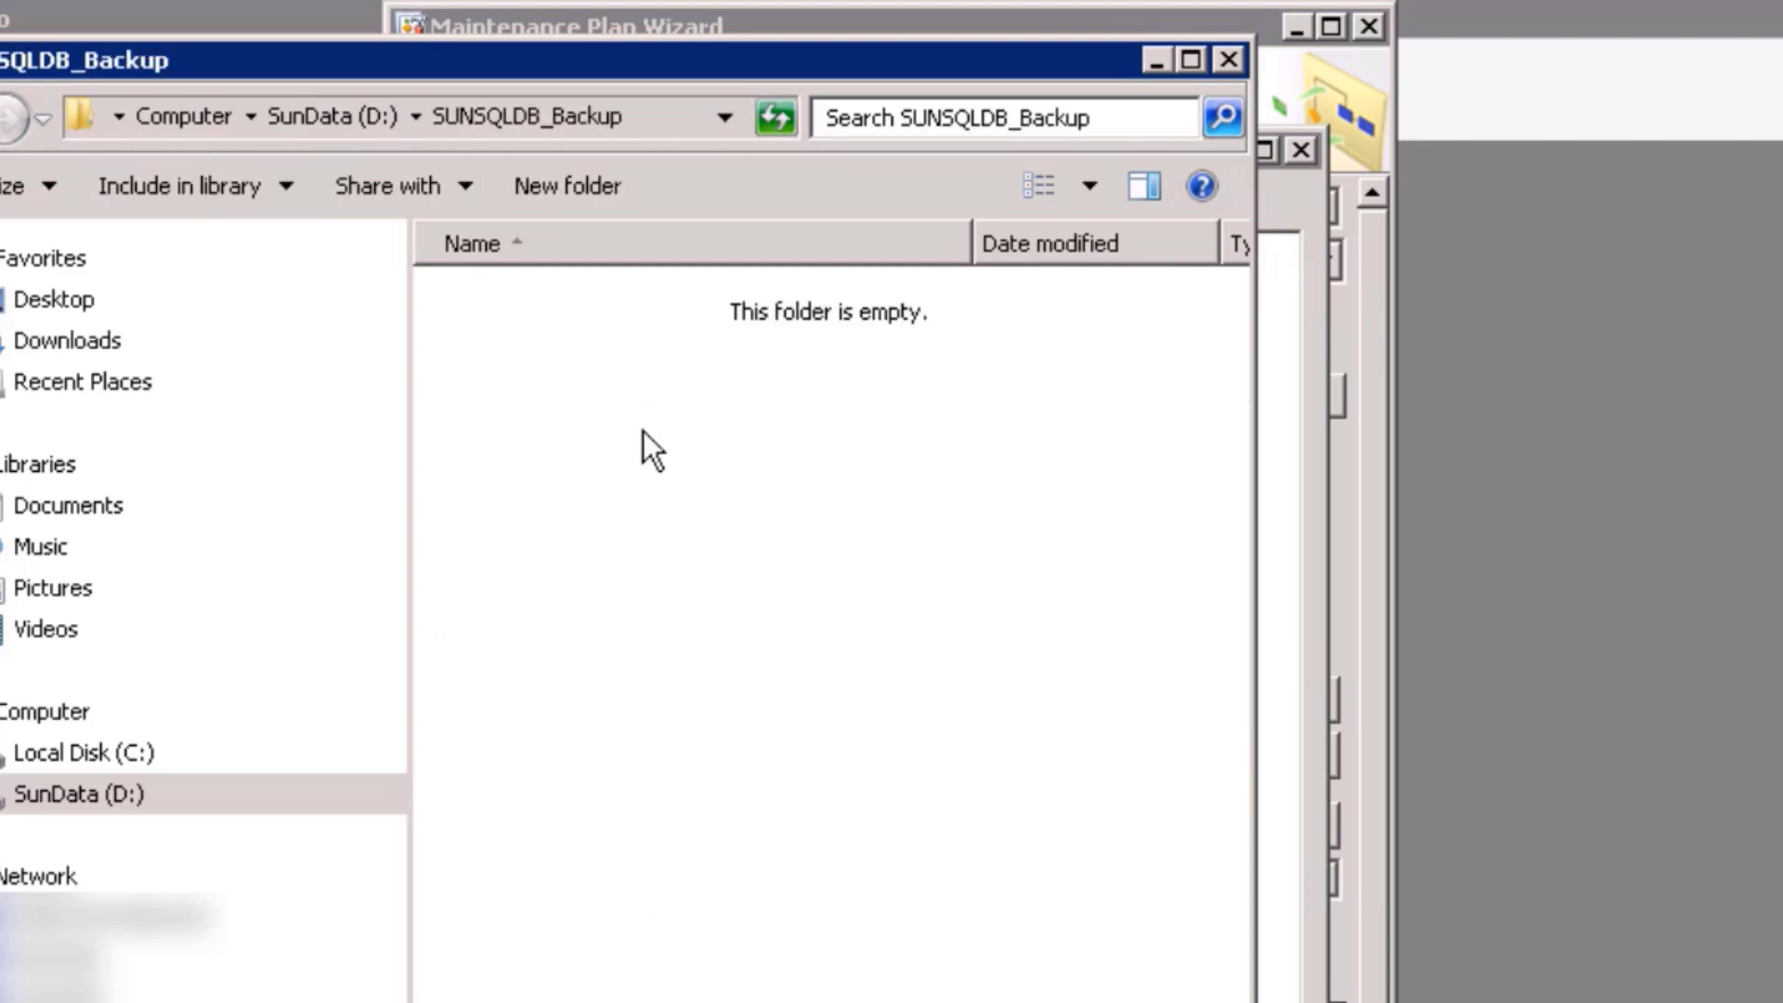
left_click(314, 115)
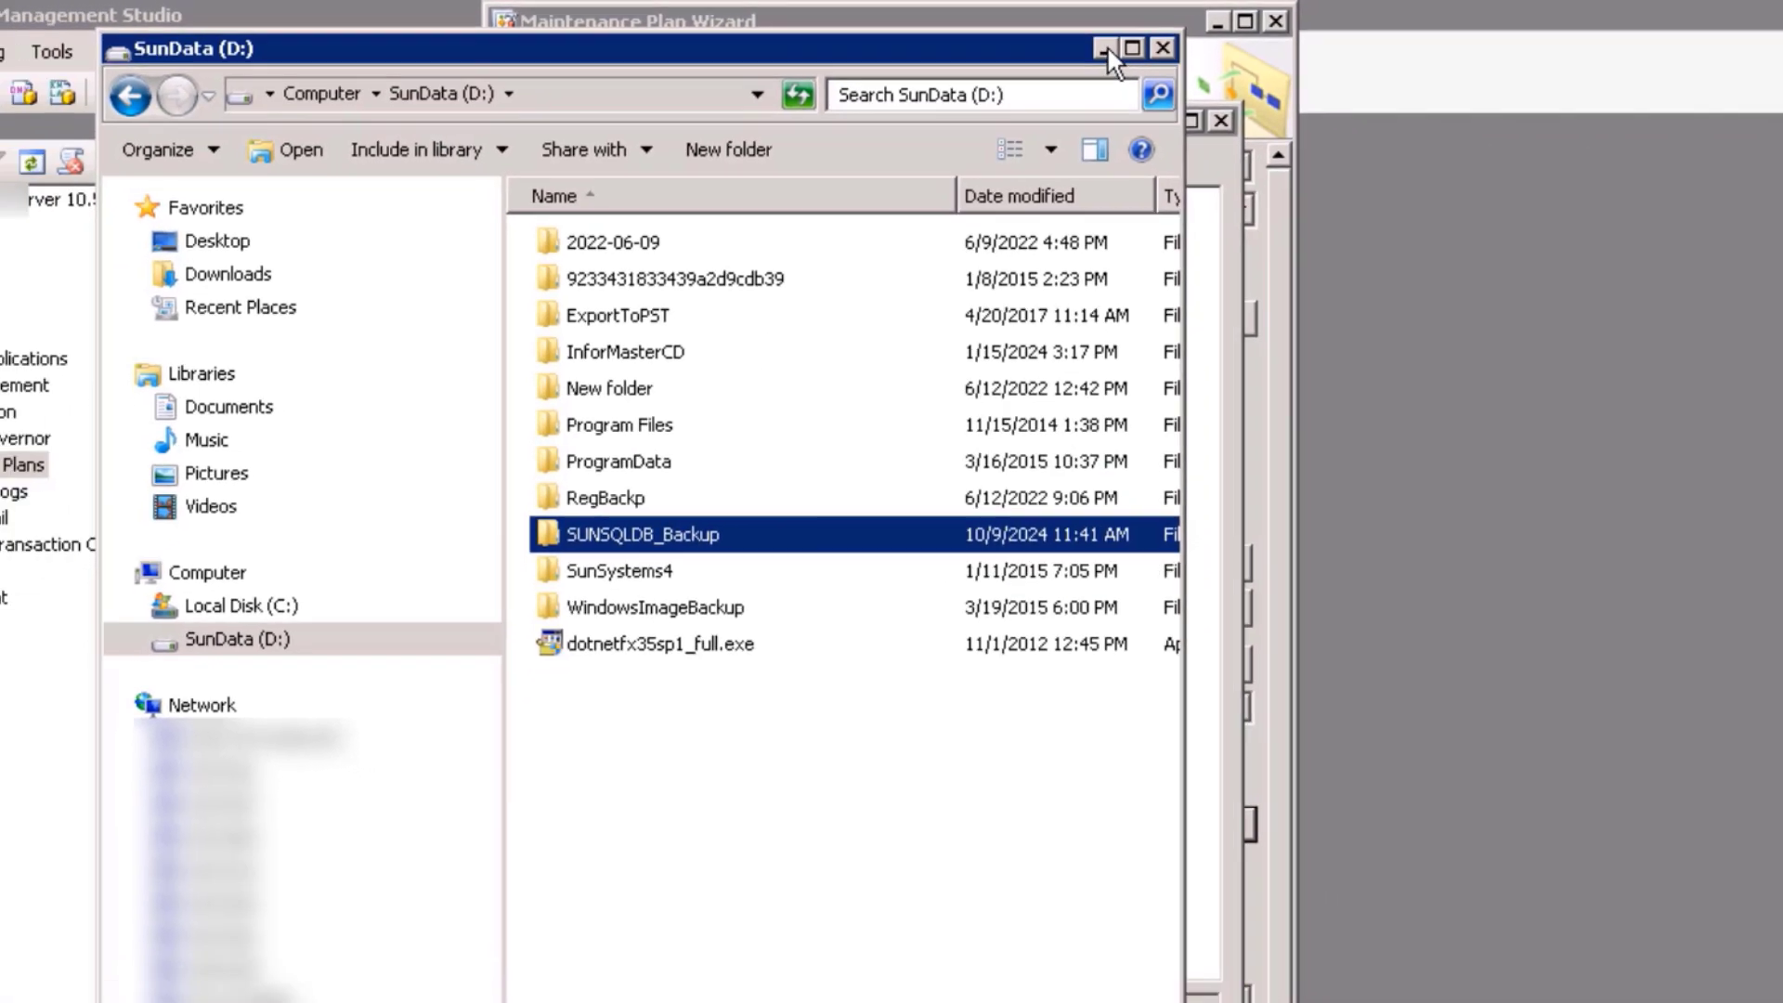
left_click(1156, 61)
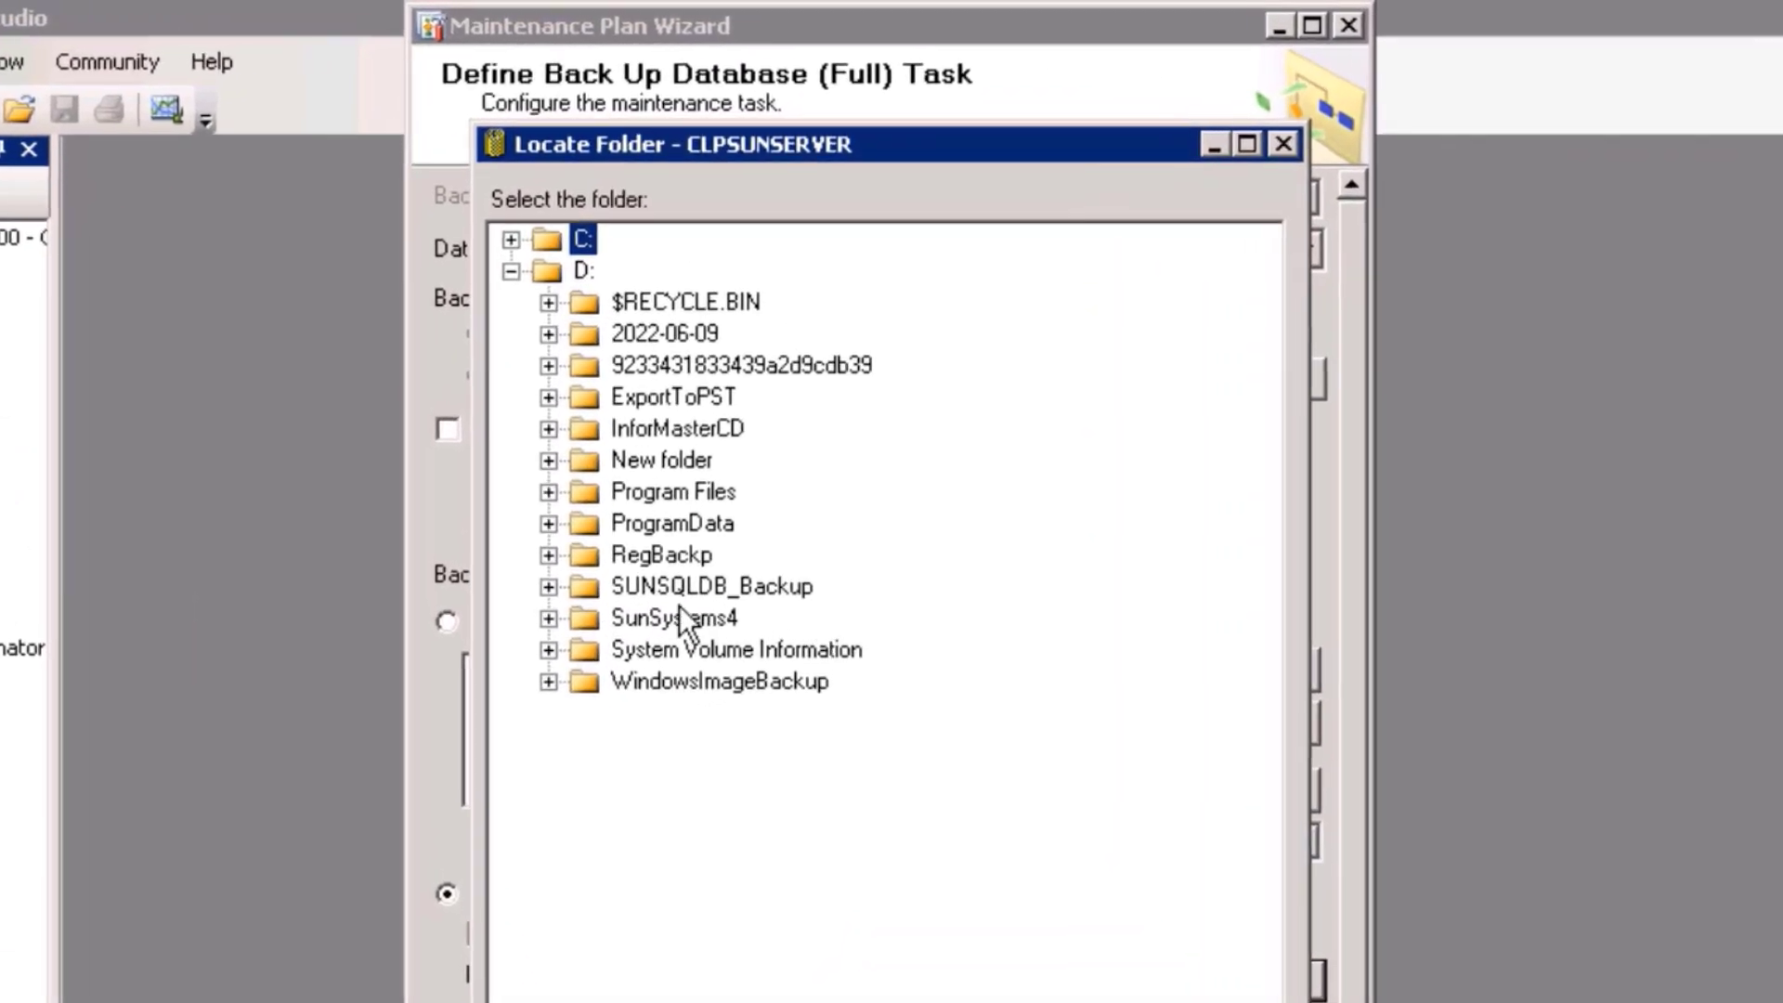
- Set D:\SUNSQLDB_Backup as the destination folder for the database backup files
left_click(514, 273)
left_click(507, 273)
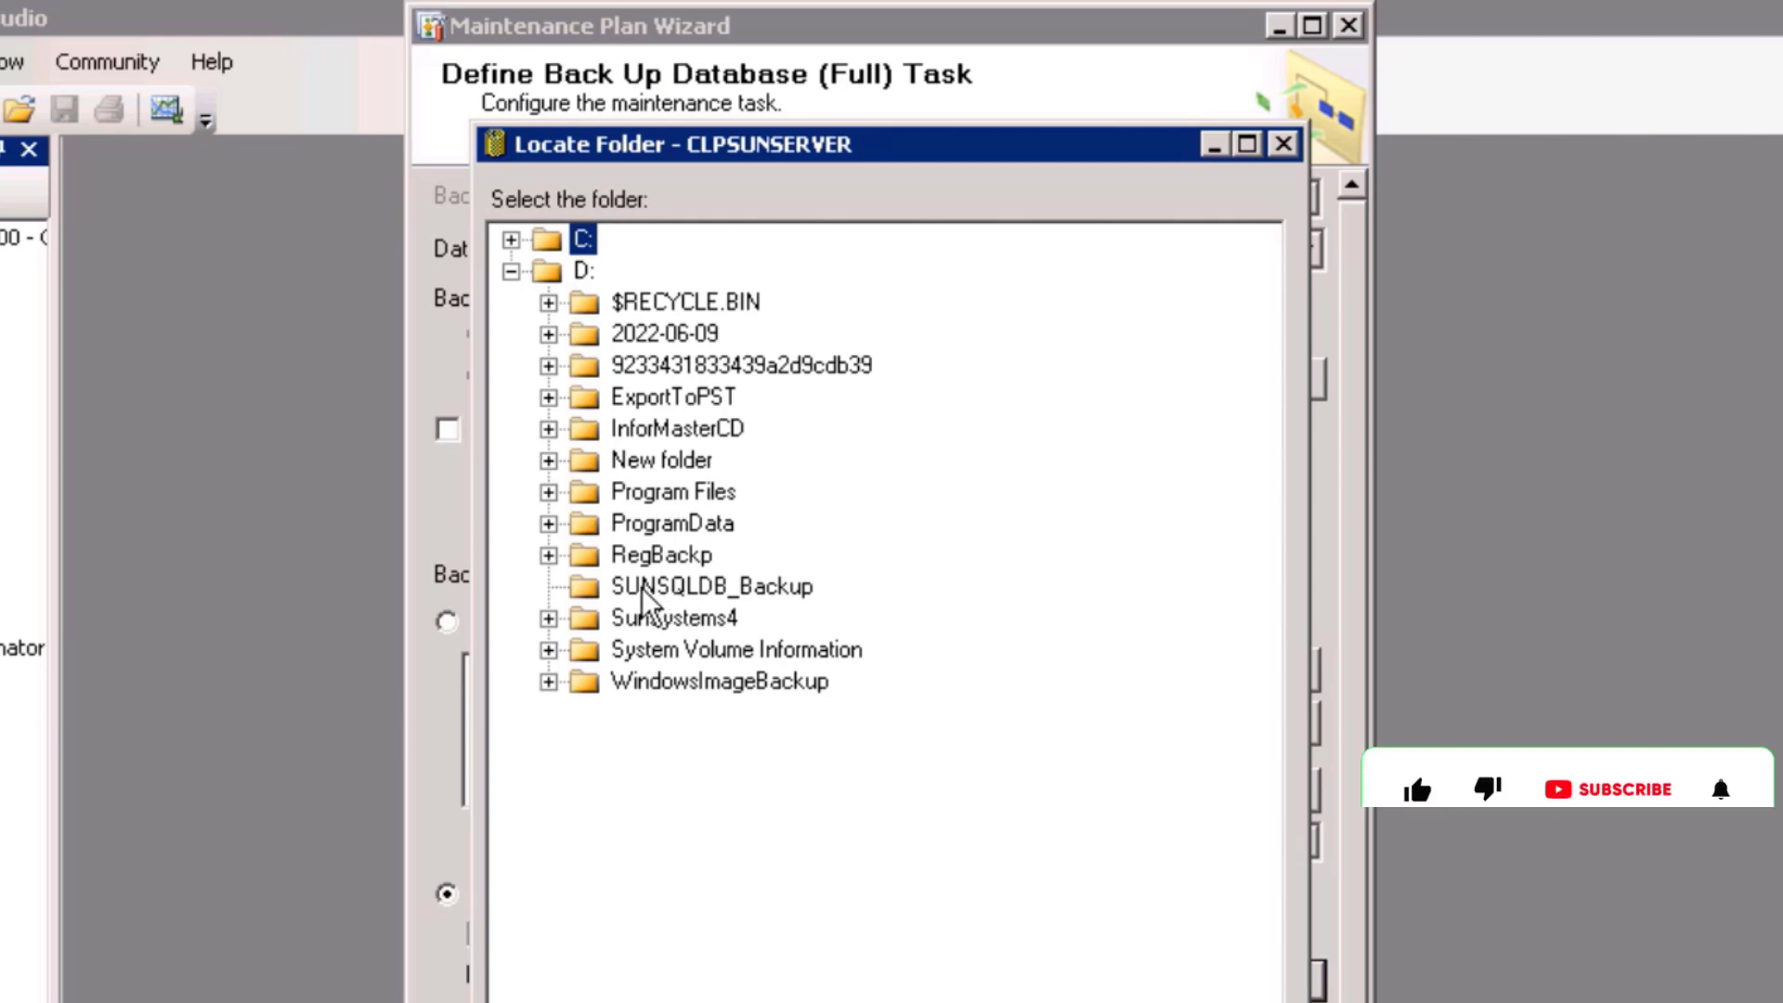
left_click(688, 589)
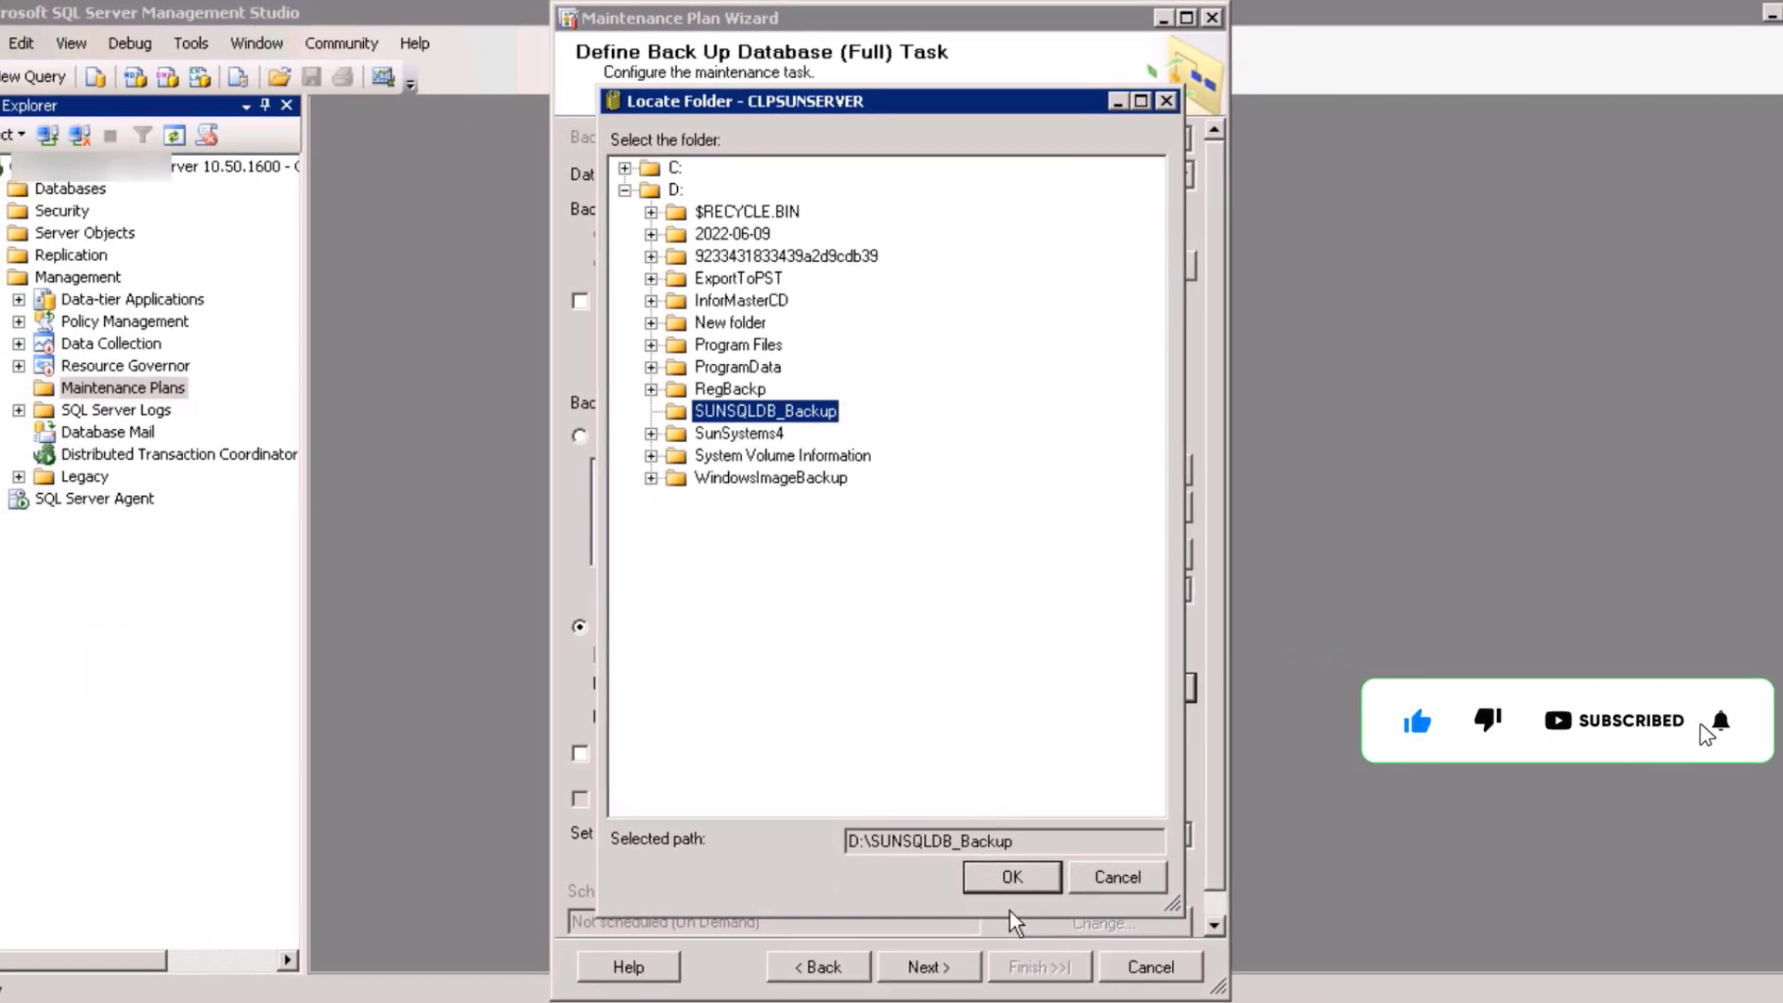
left_click(1015, 880)
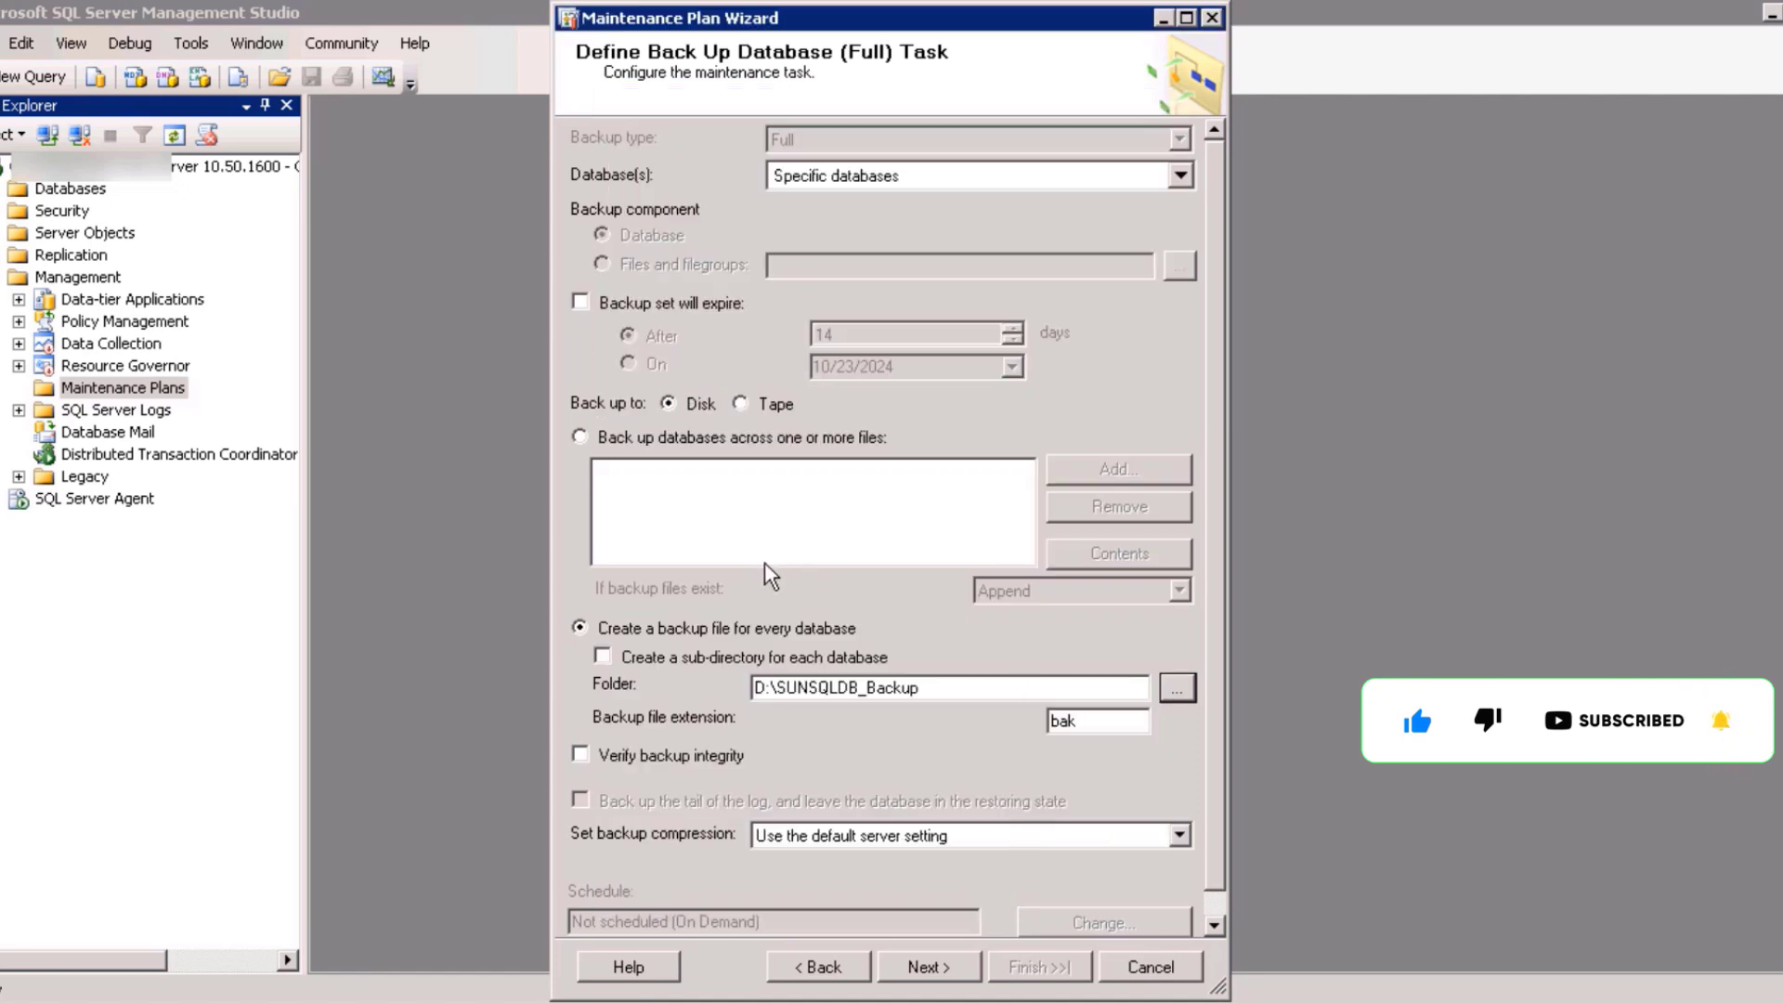
- Enable a separate sub-directory for each database and accept the full backup task settings
left_click(604, 655)
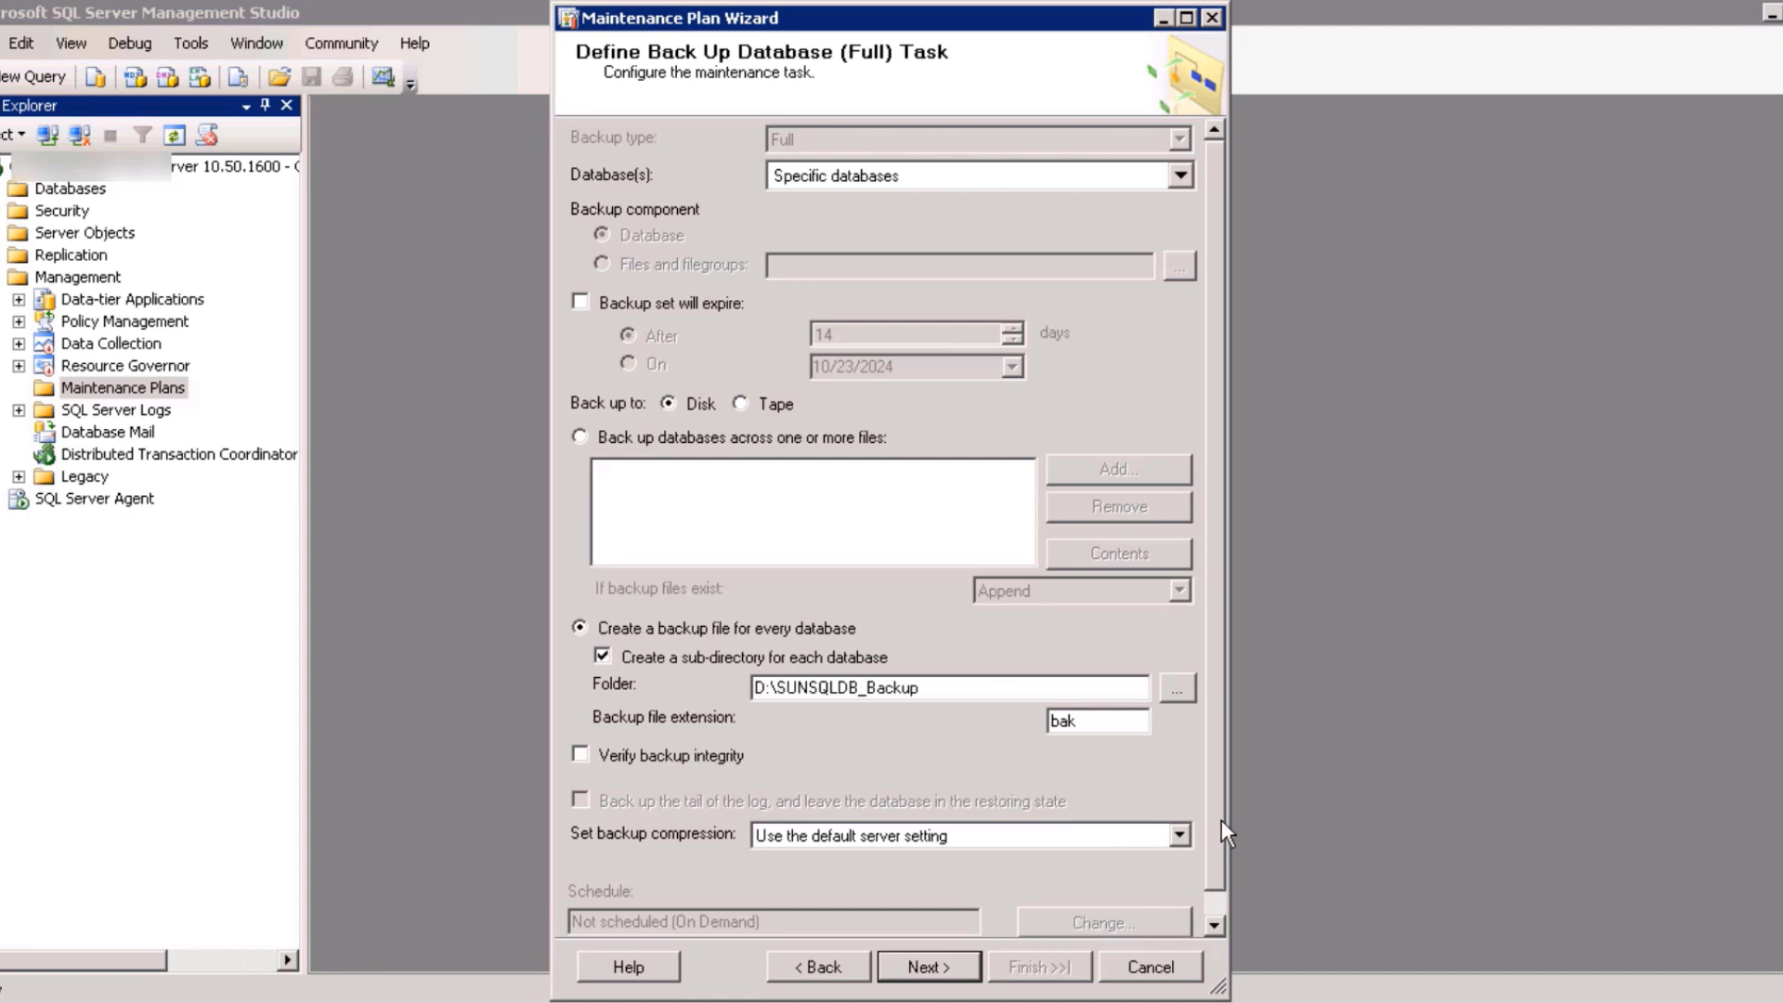
left_click(1214, 925)
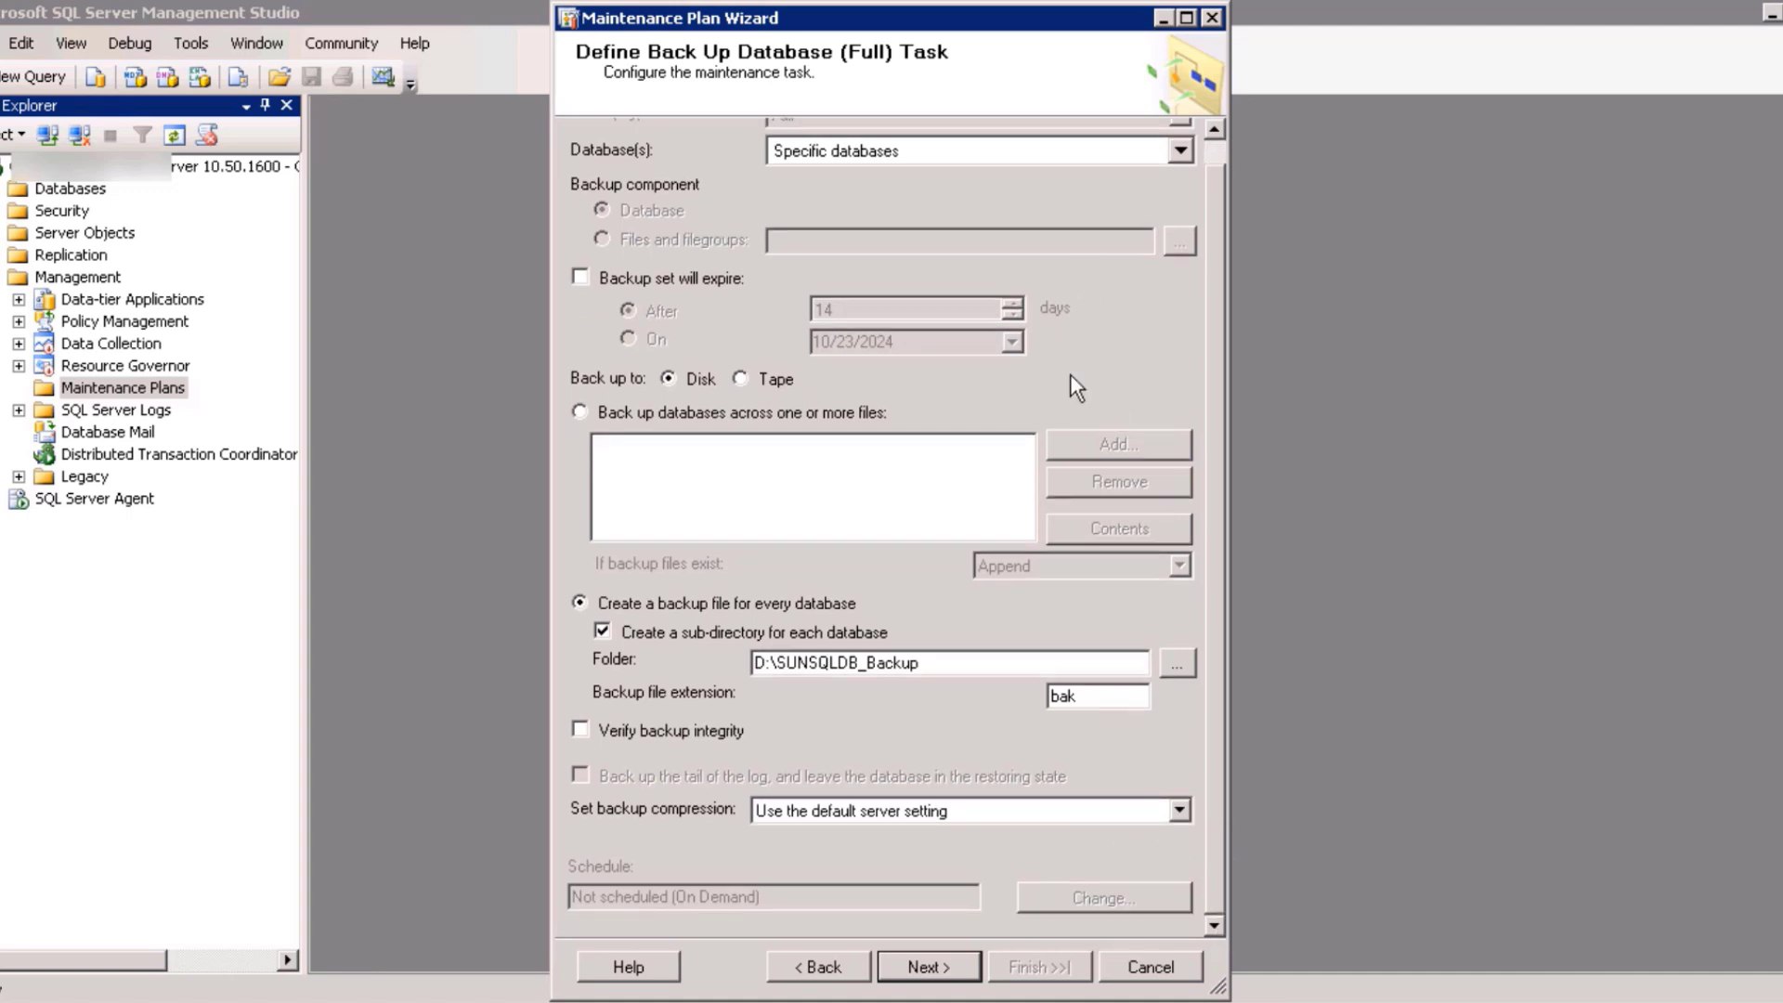
left_click(926, 965)
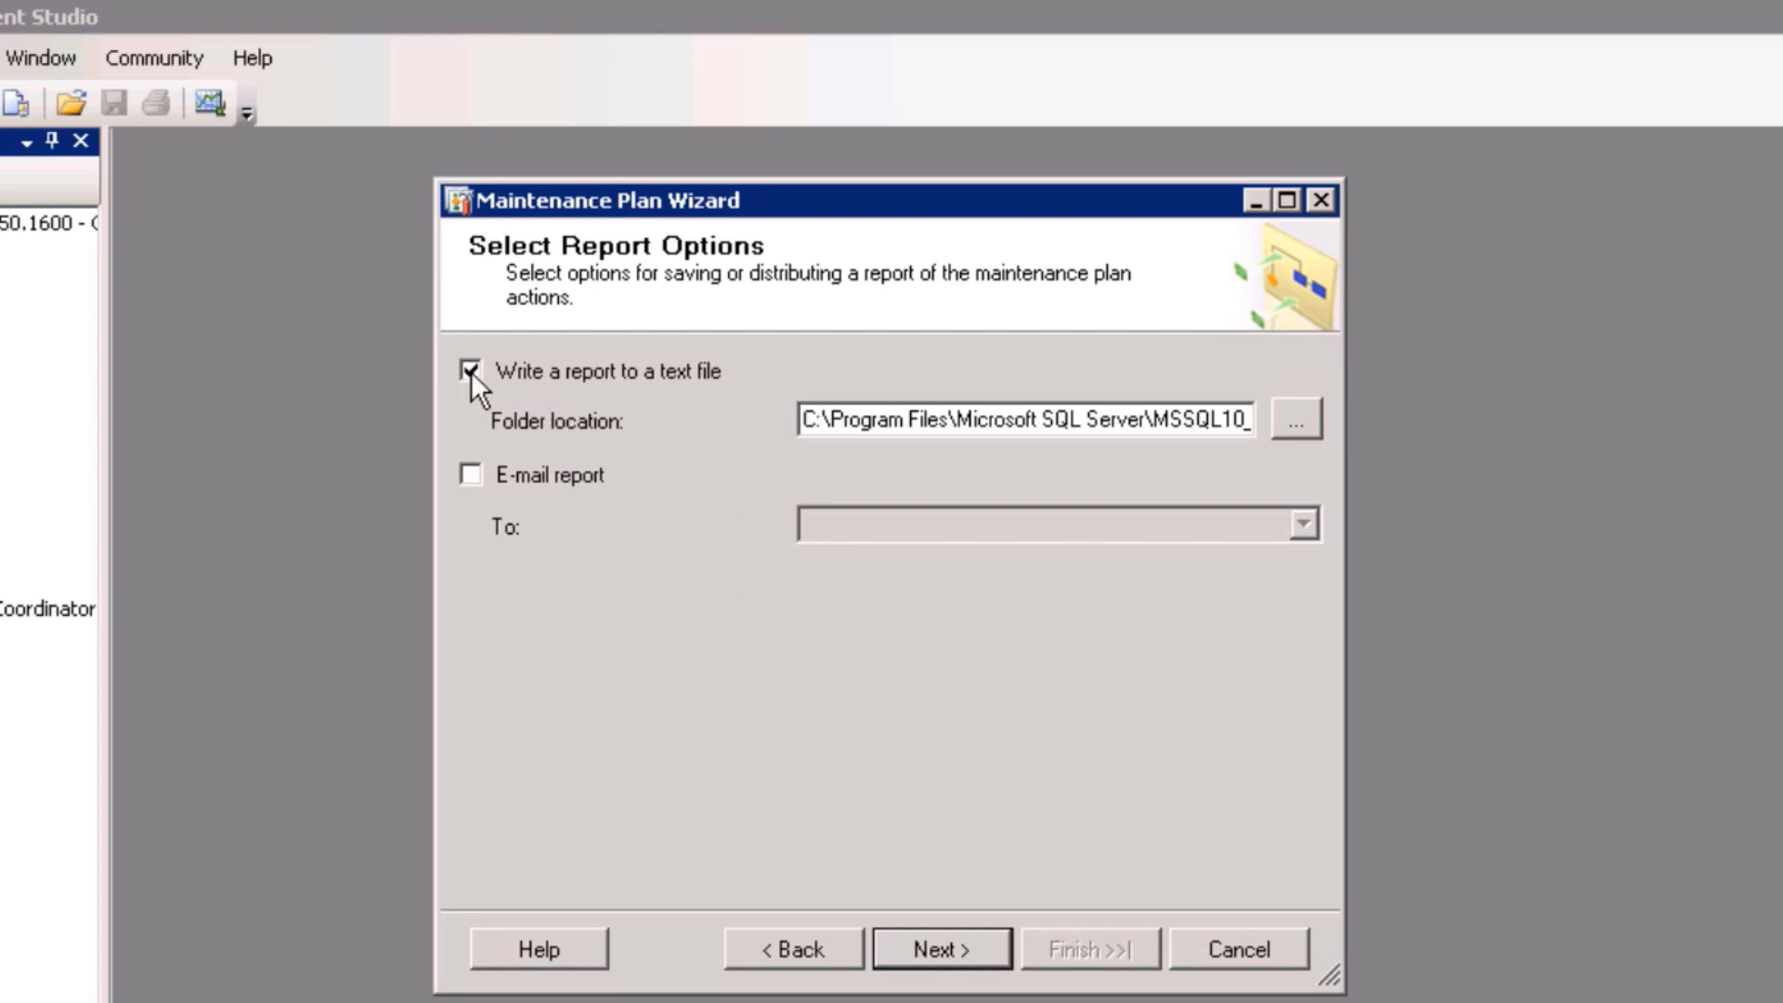
- Set D:\SUNSQLDB_Backup as the folder for the text file report and accept the report options
left_click(1298, 422)
left_click(533, 168)
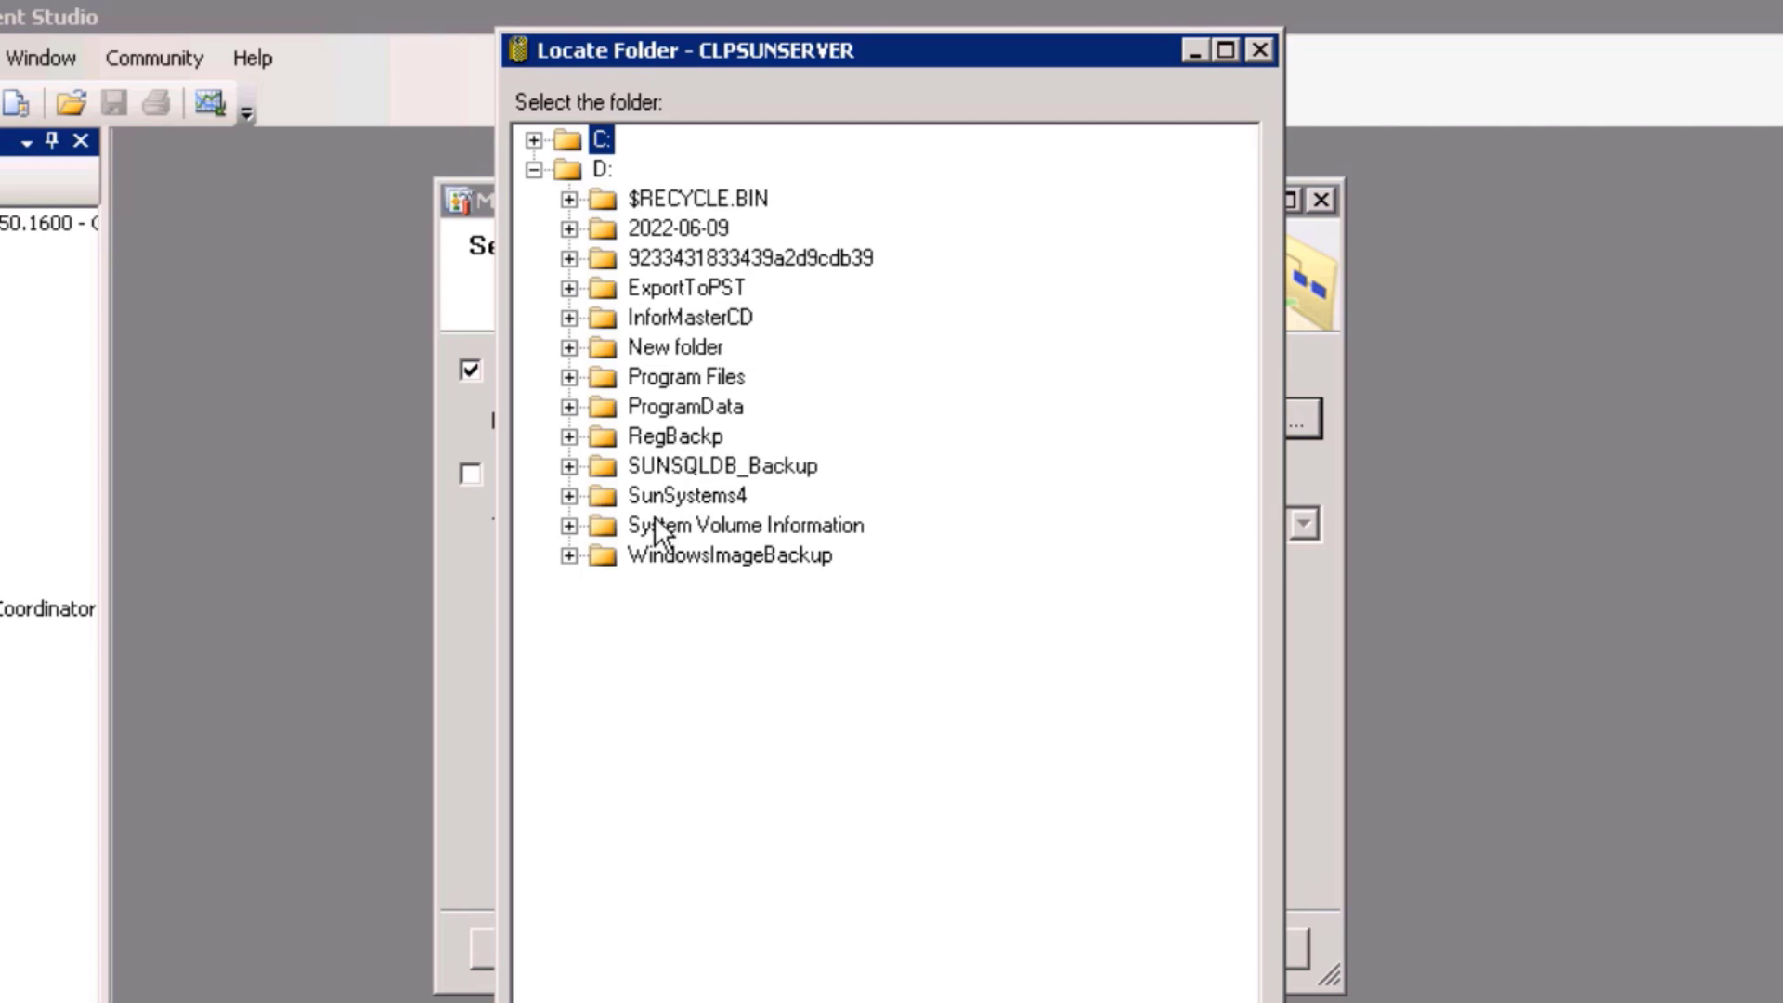
left_click(570, 466)
left_click(671, 466)
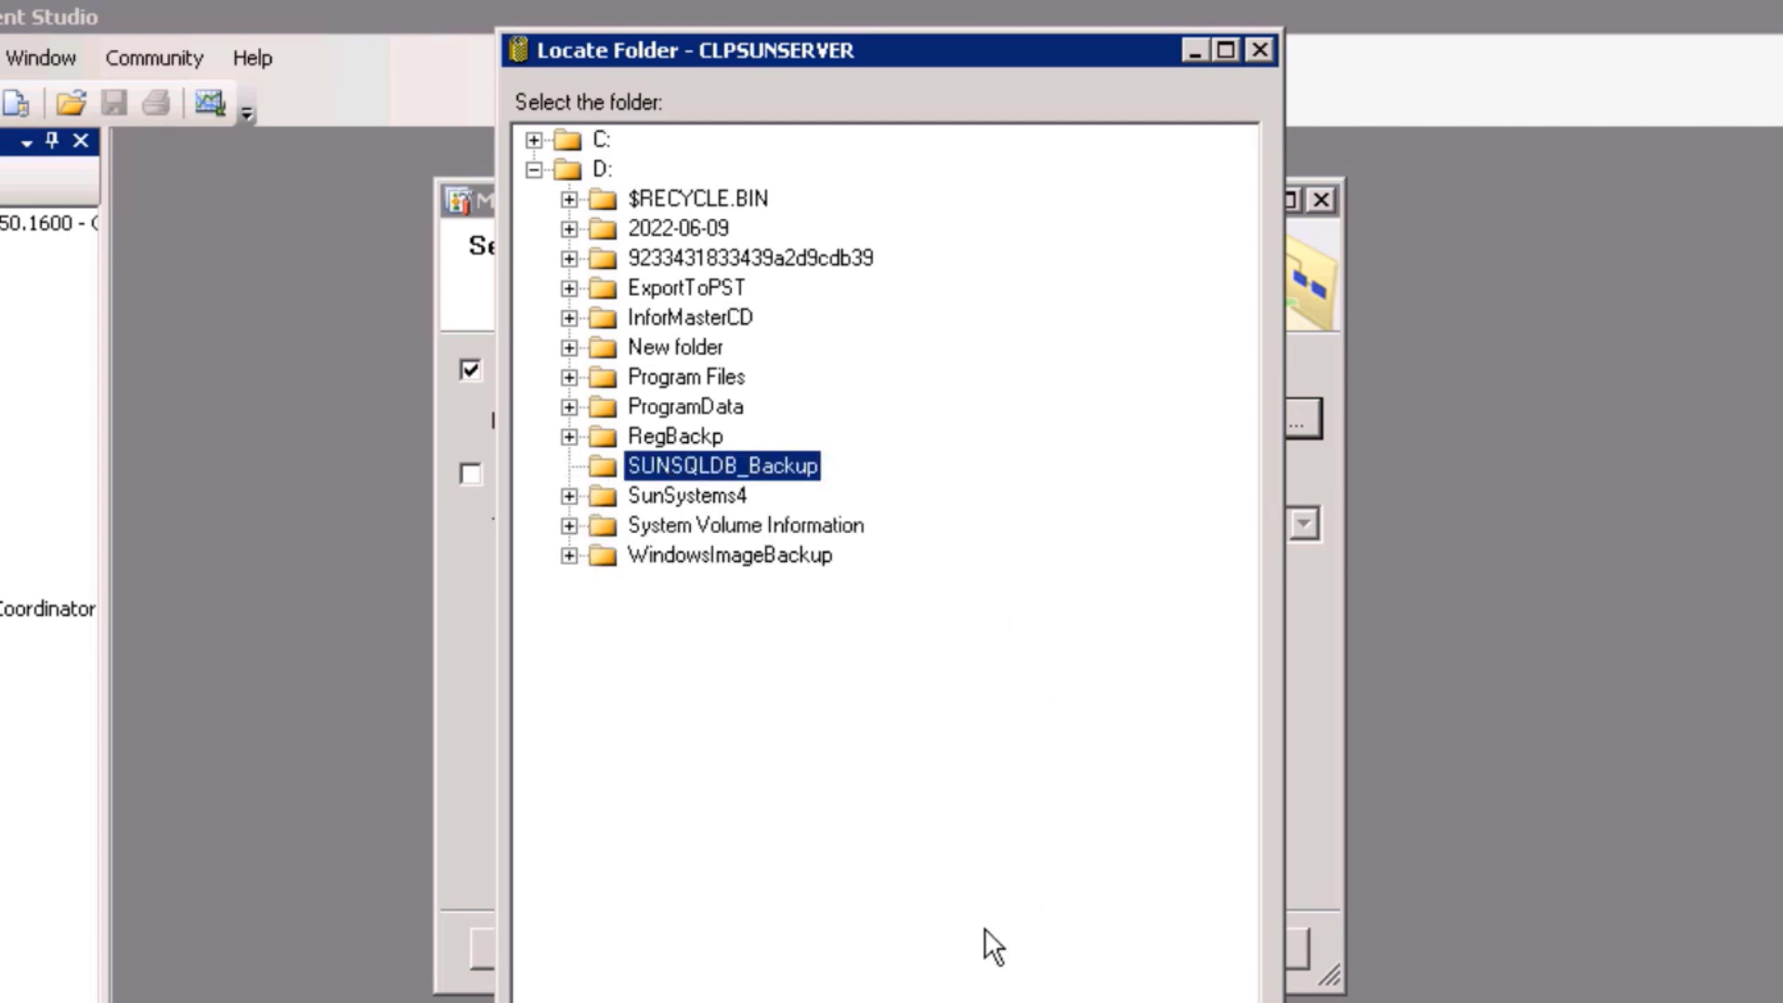
key("Return")
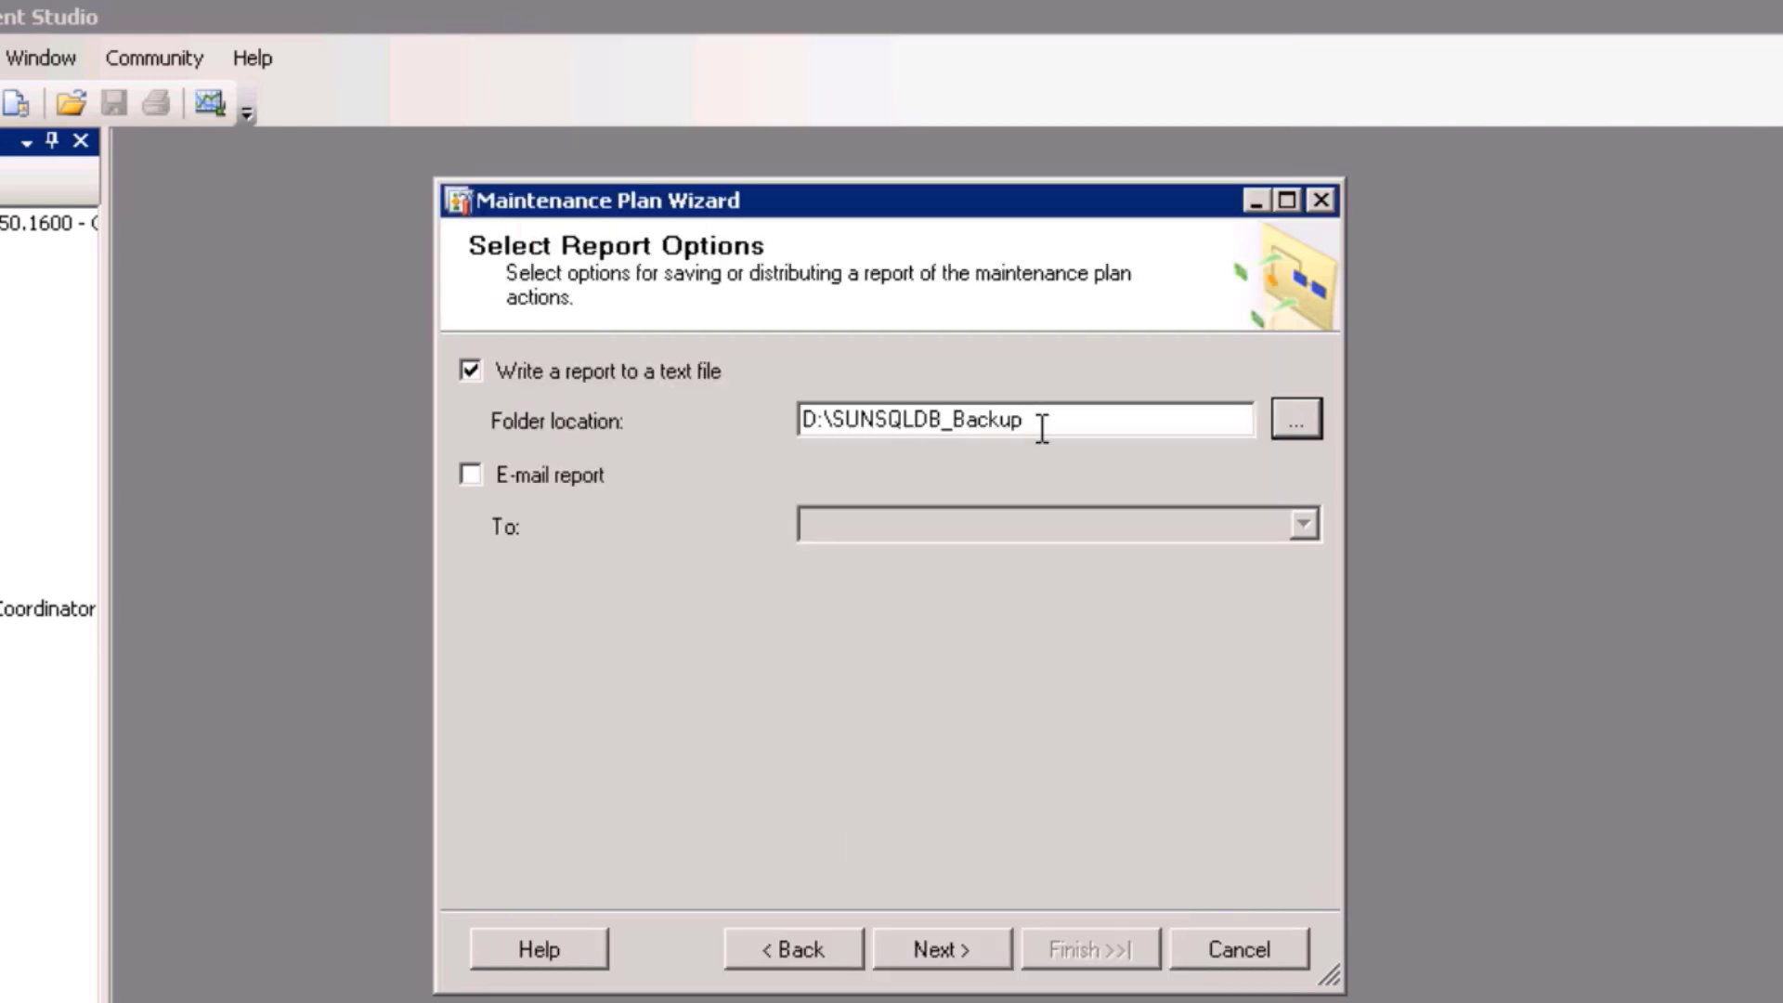
left_click(934, 952)
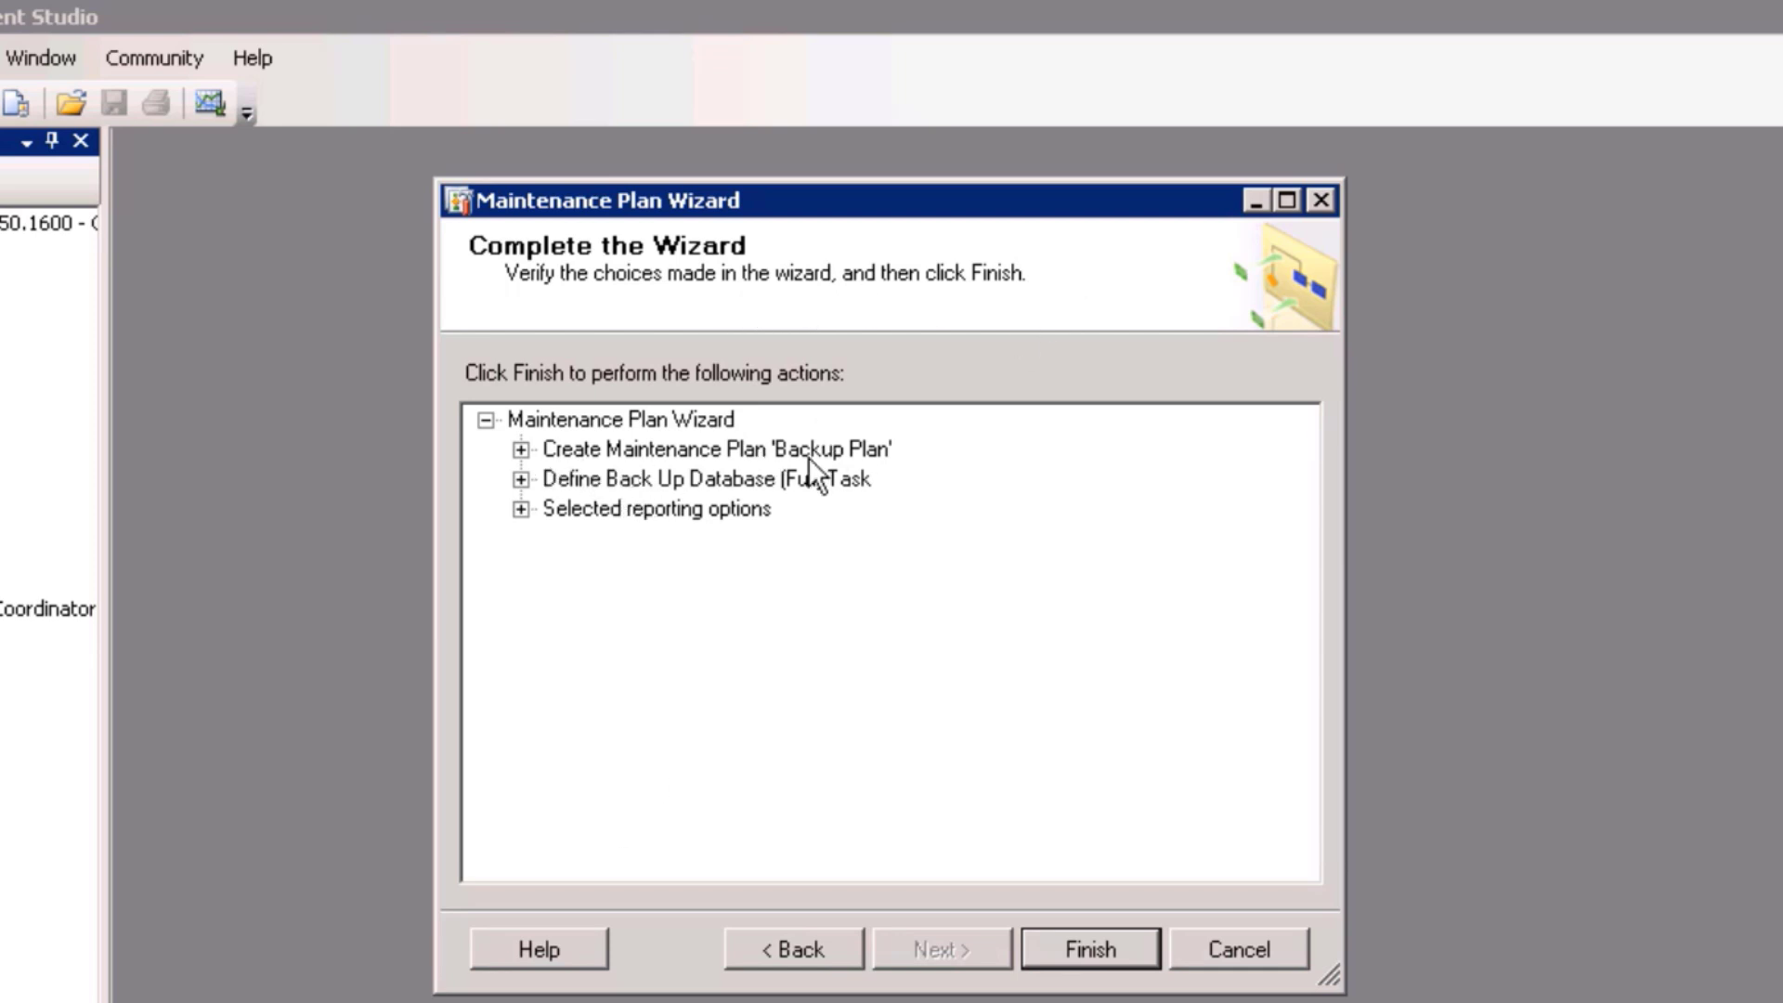
- Finish the wizard to create the maintenance plan, close it, and select Backup Plan under Maintenance Plans
left_click(1097, 946)
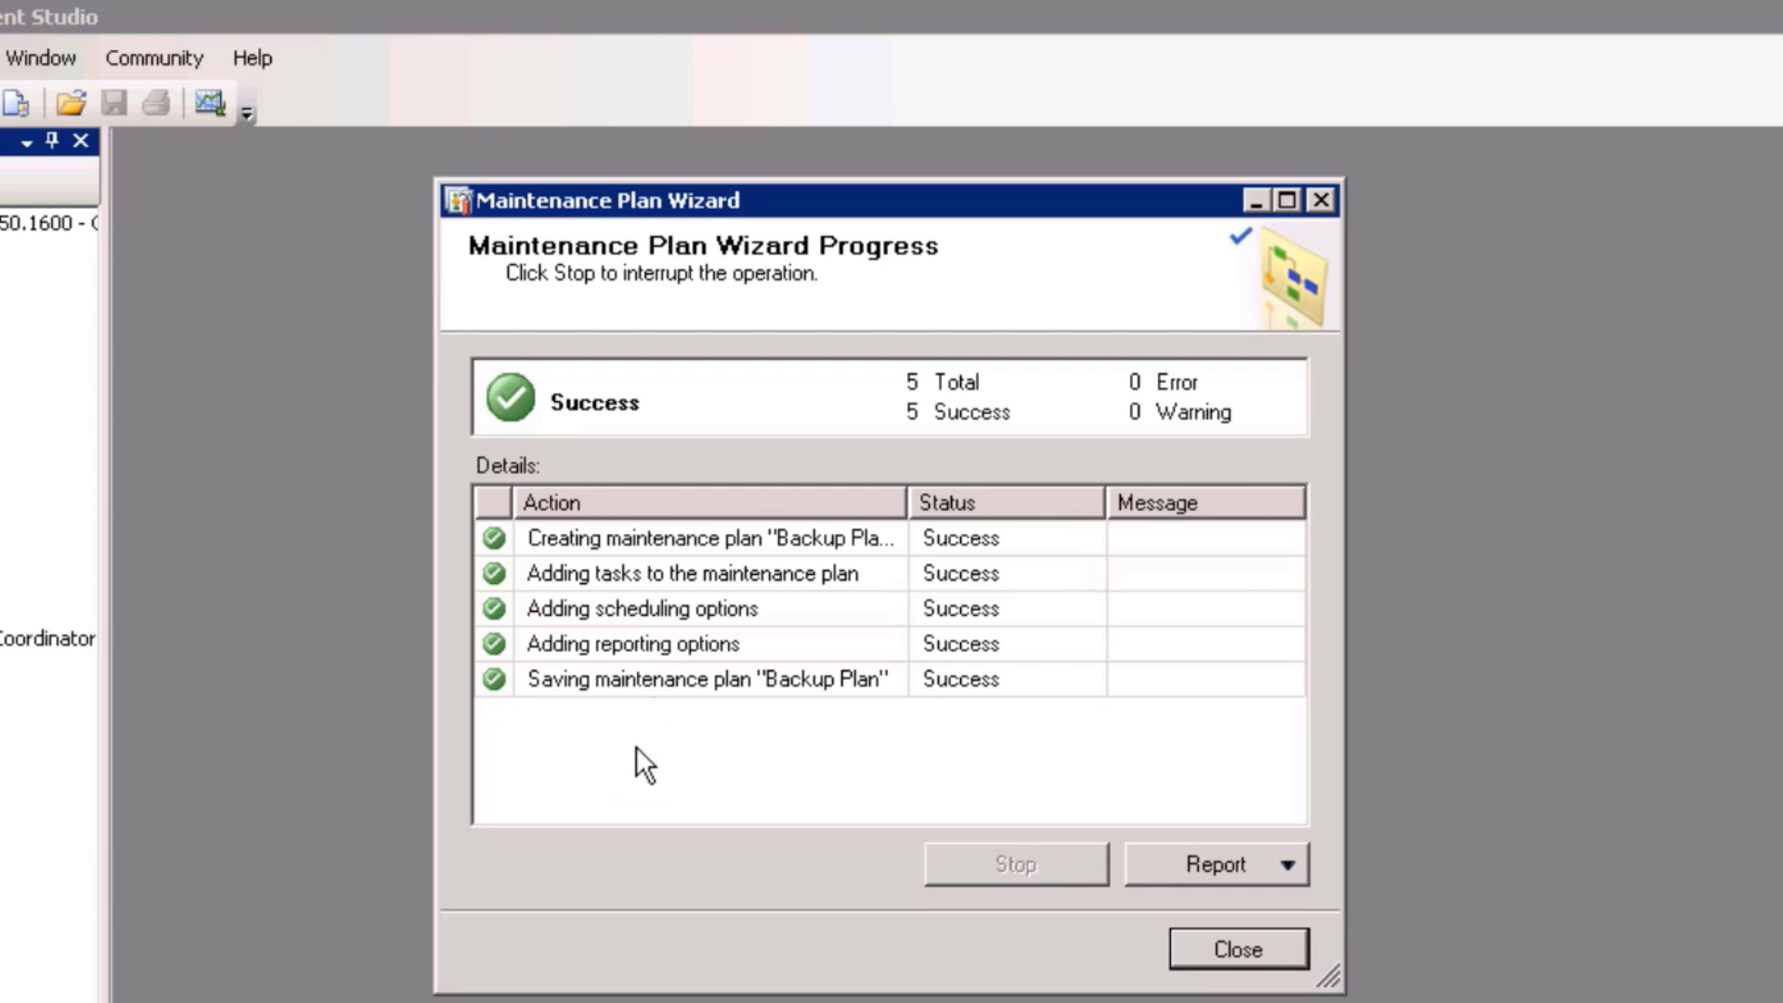
left_click(1241, 947)
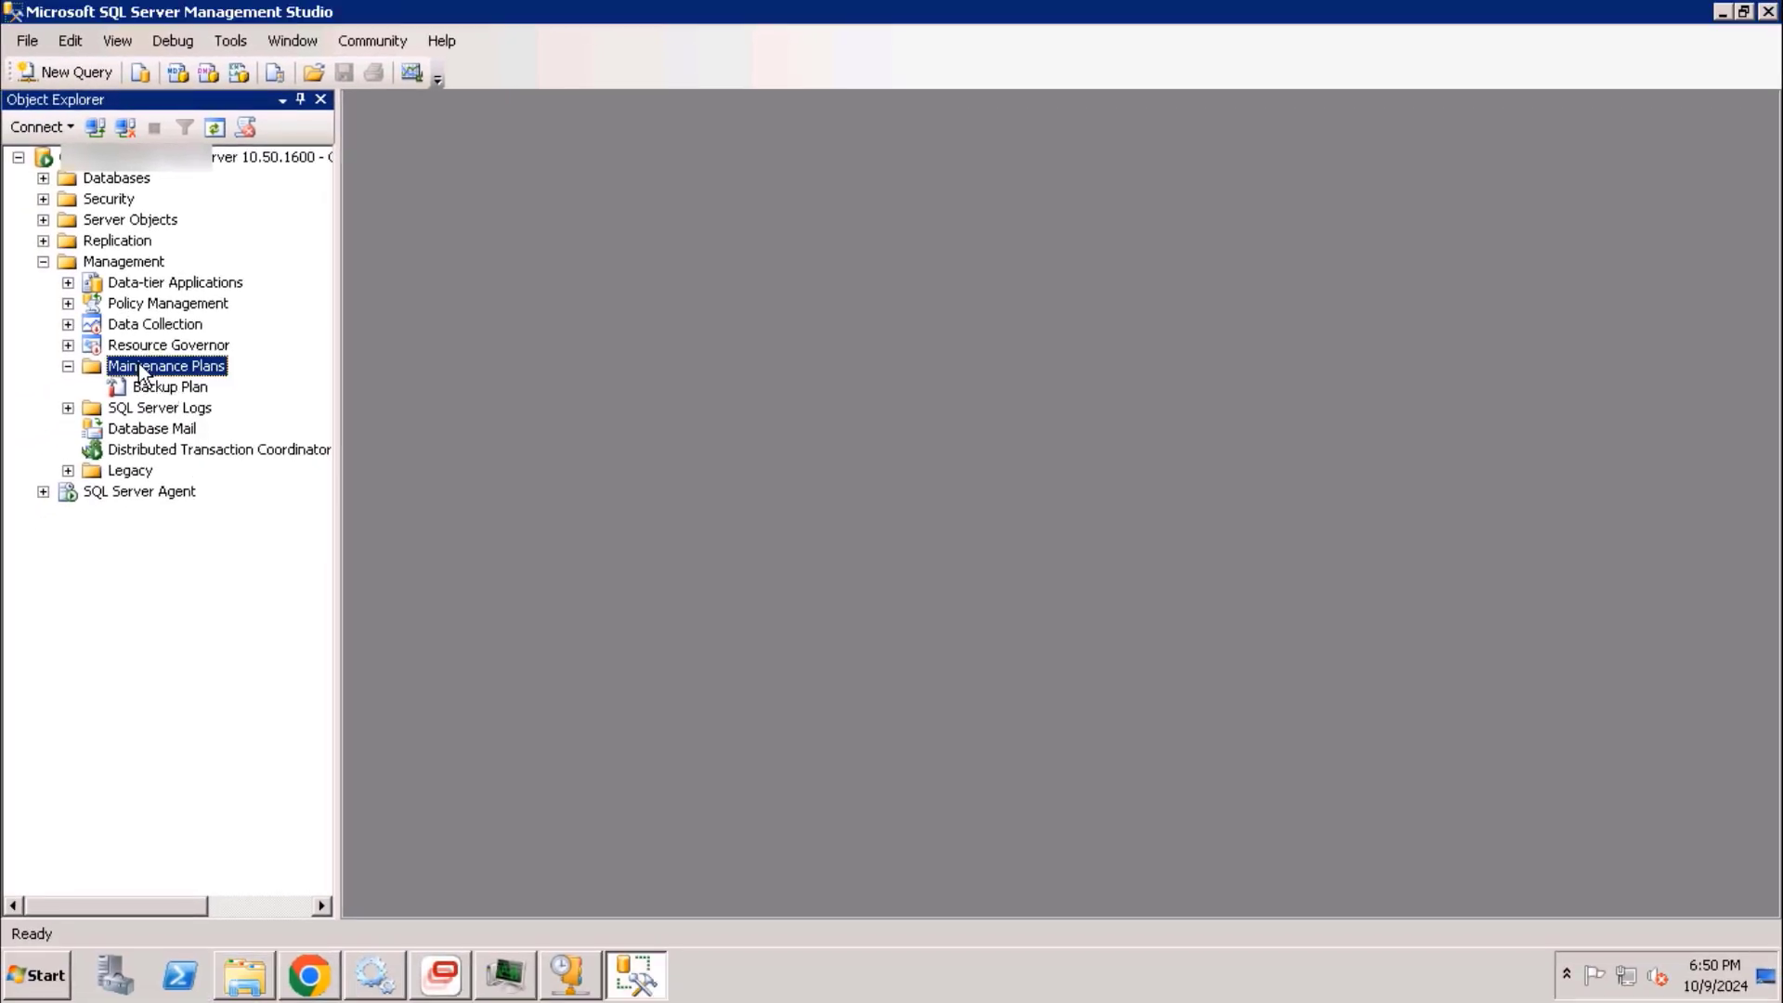
left_click(161, 389)
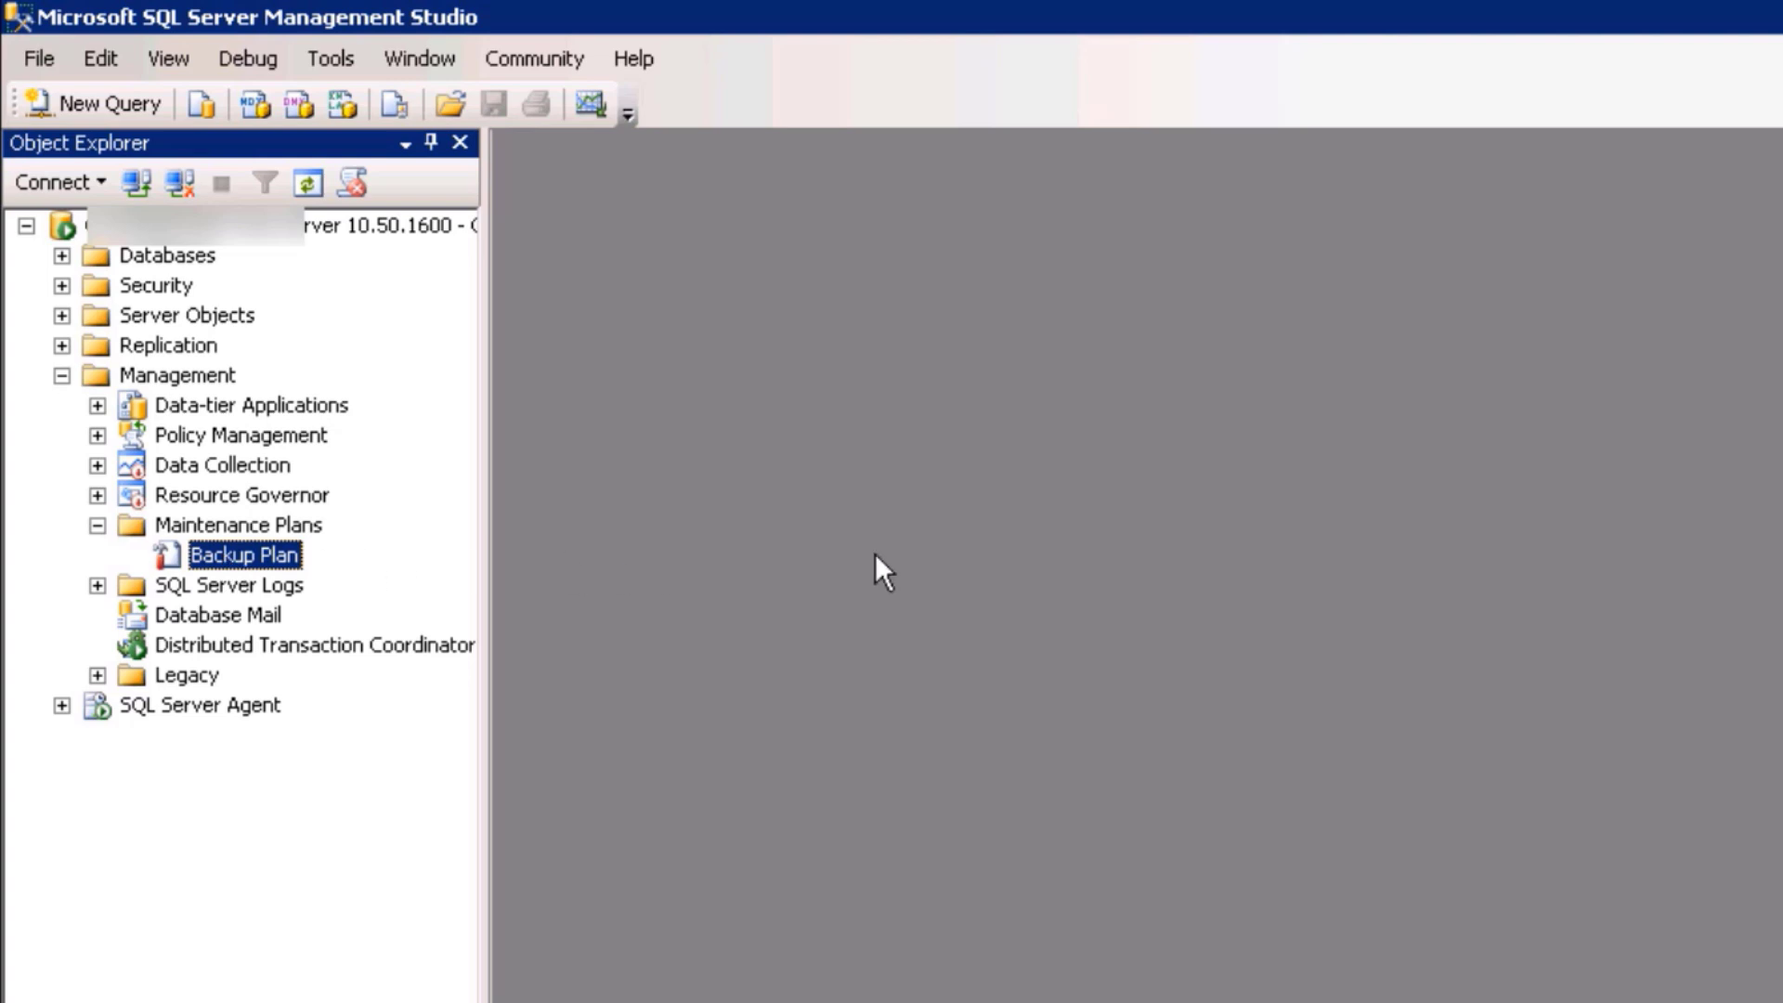
- Check the Execute option for Backup Plan and the Start option for SQL Server Agent without running either
right_click(232, 555)
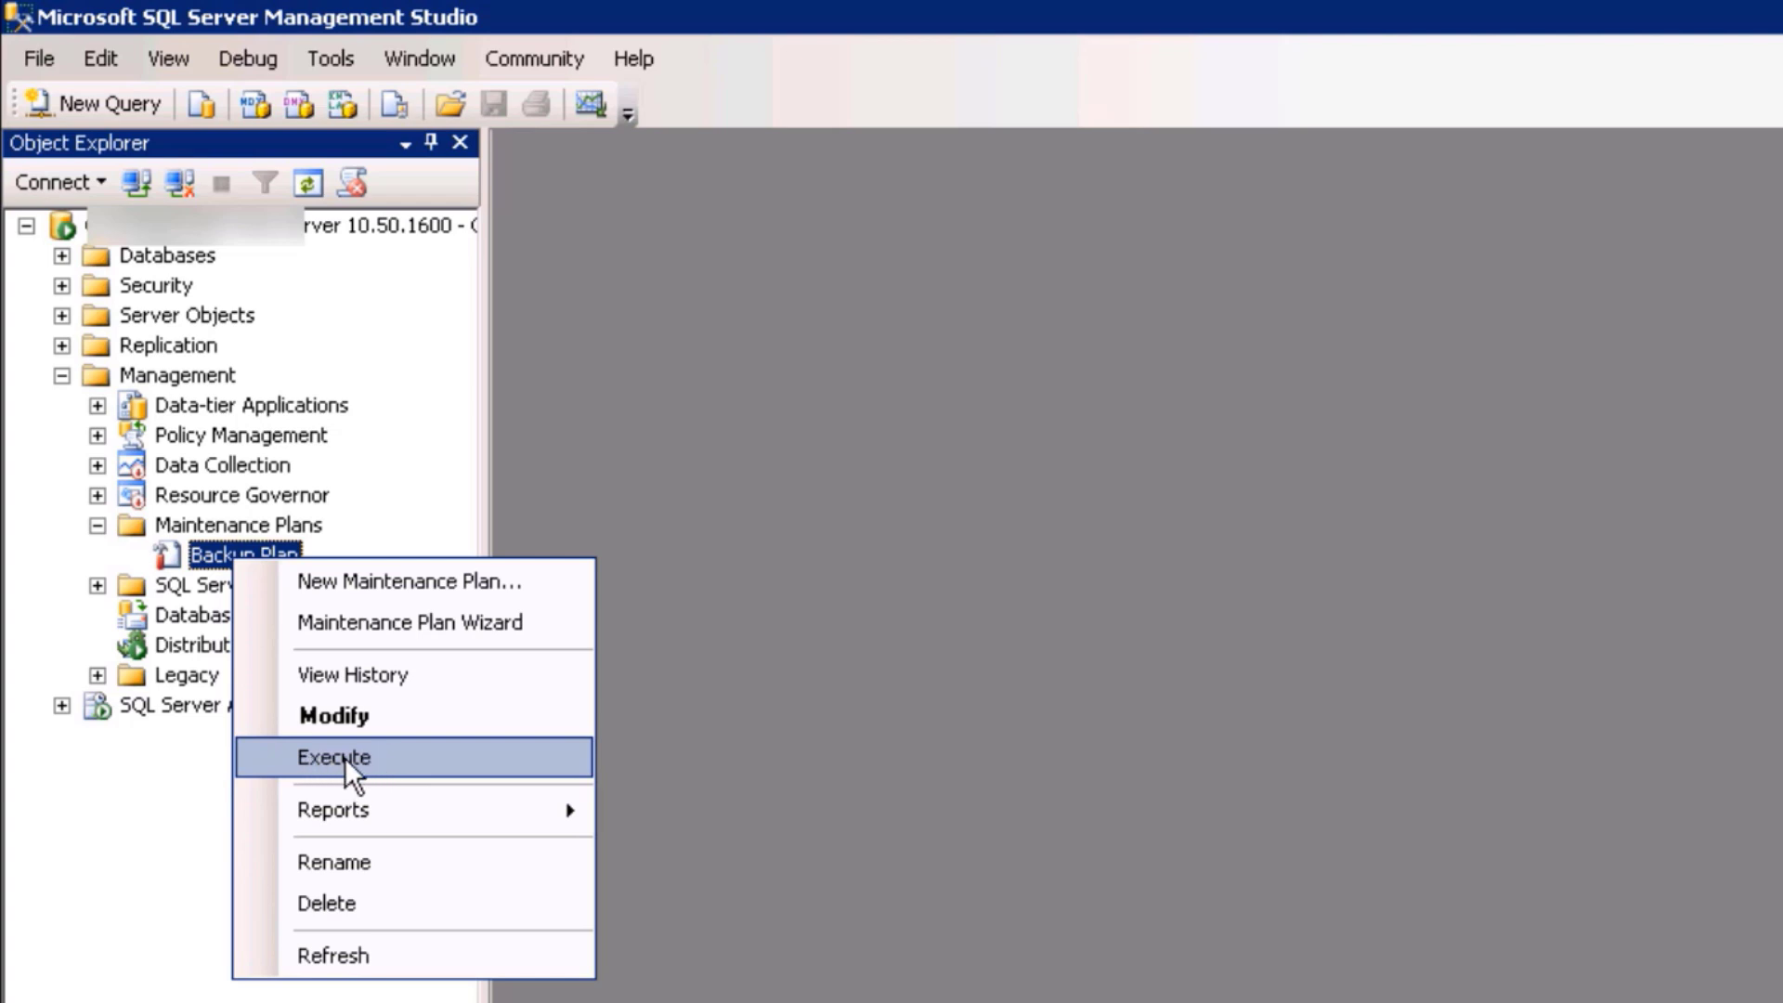
left_click(874, 568)
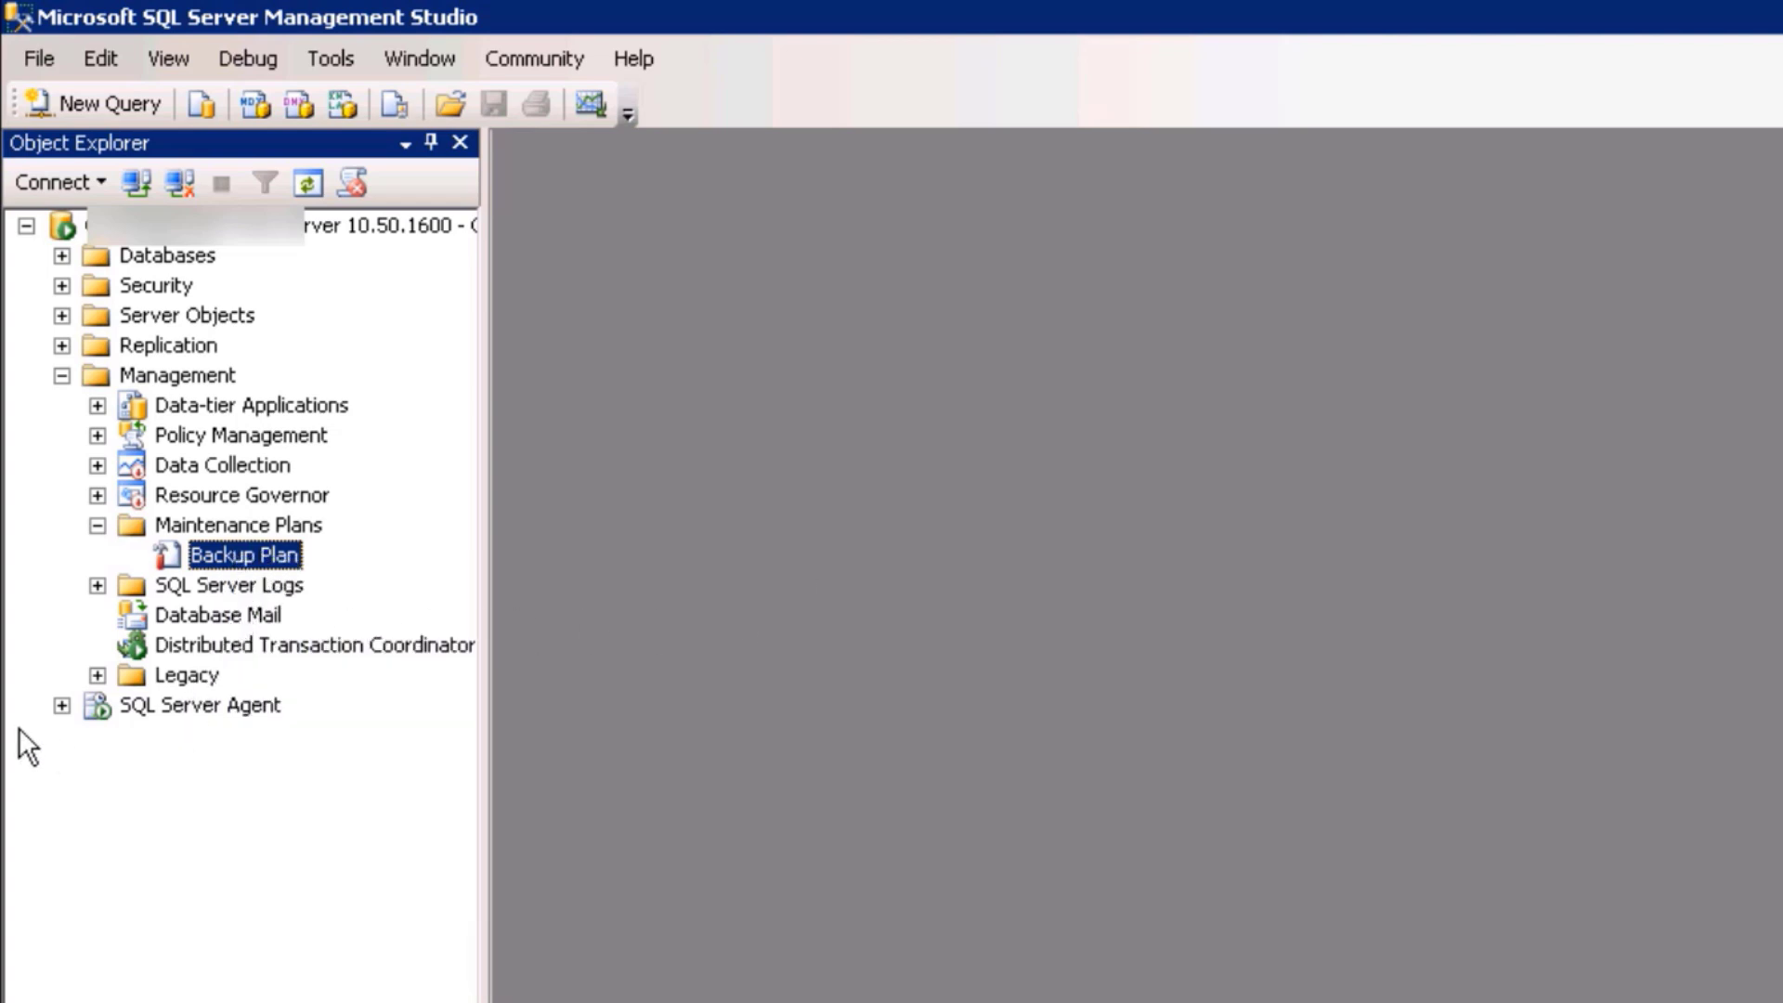
right_click(184, 705)
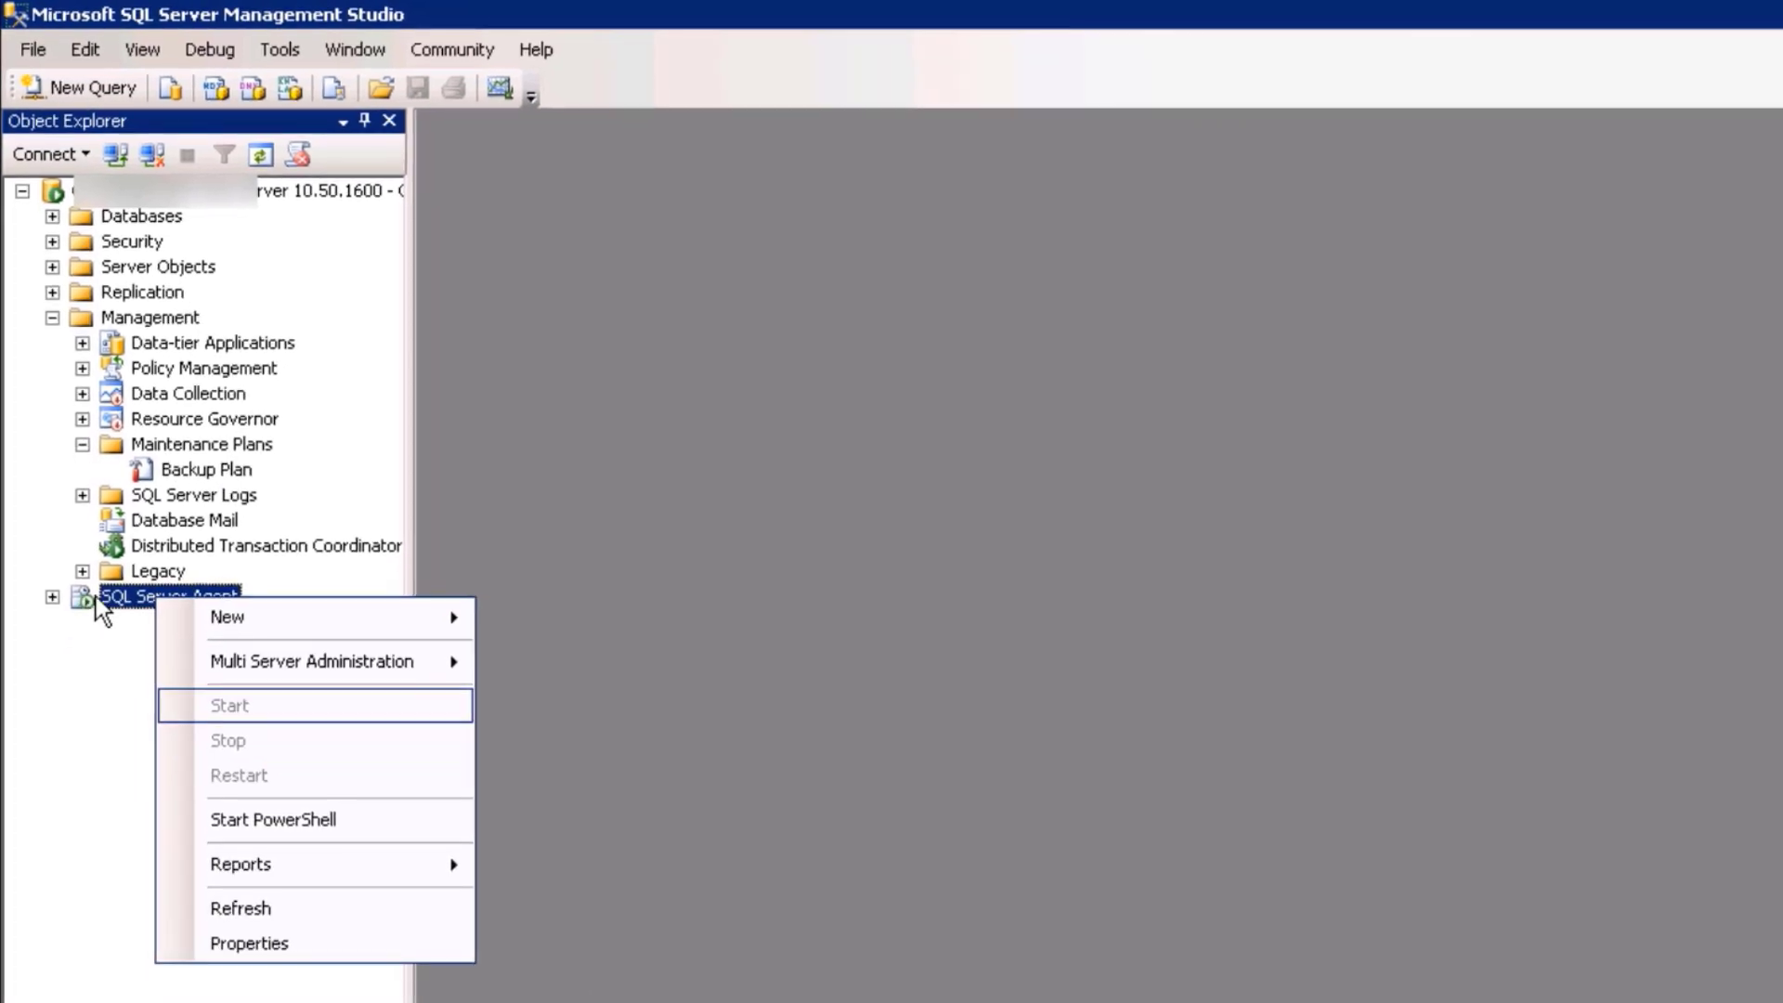
left_click(109, 643)
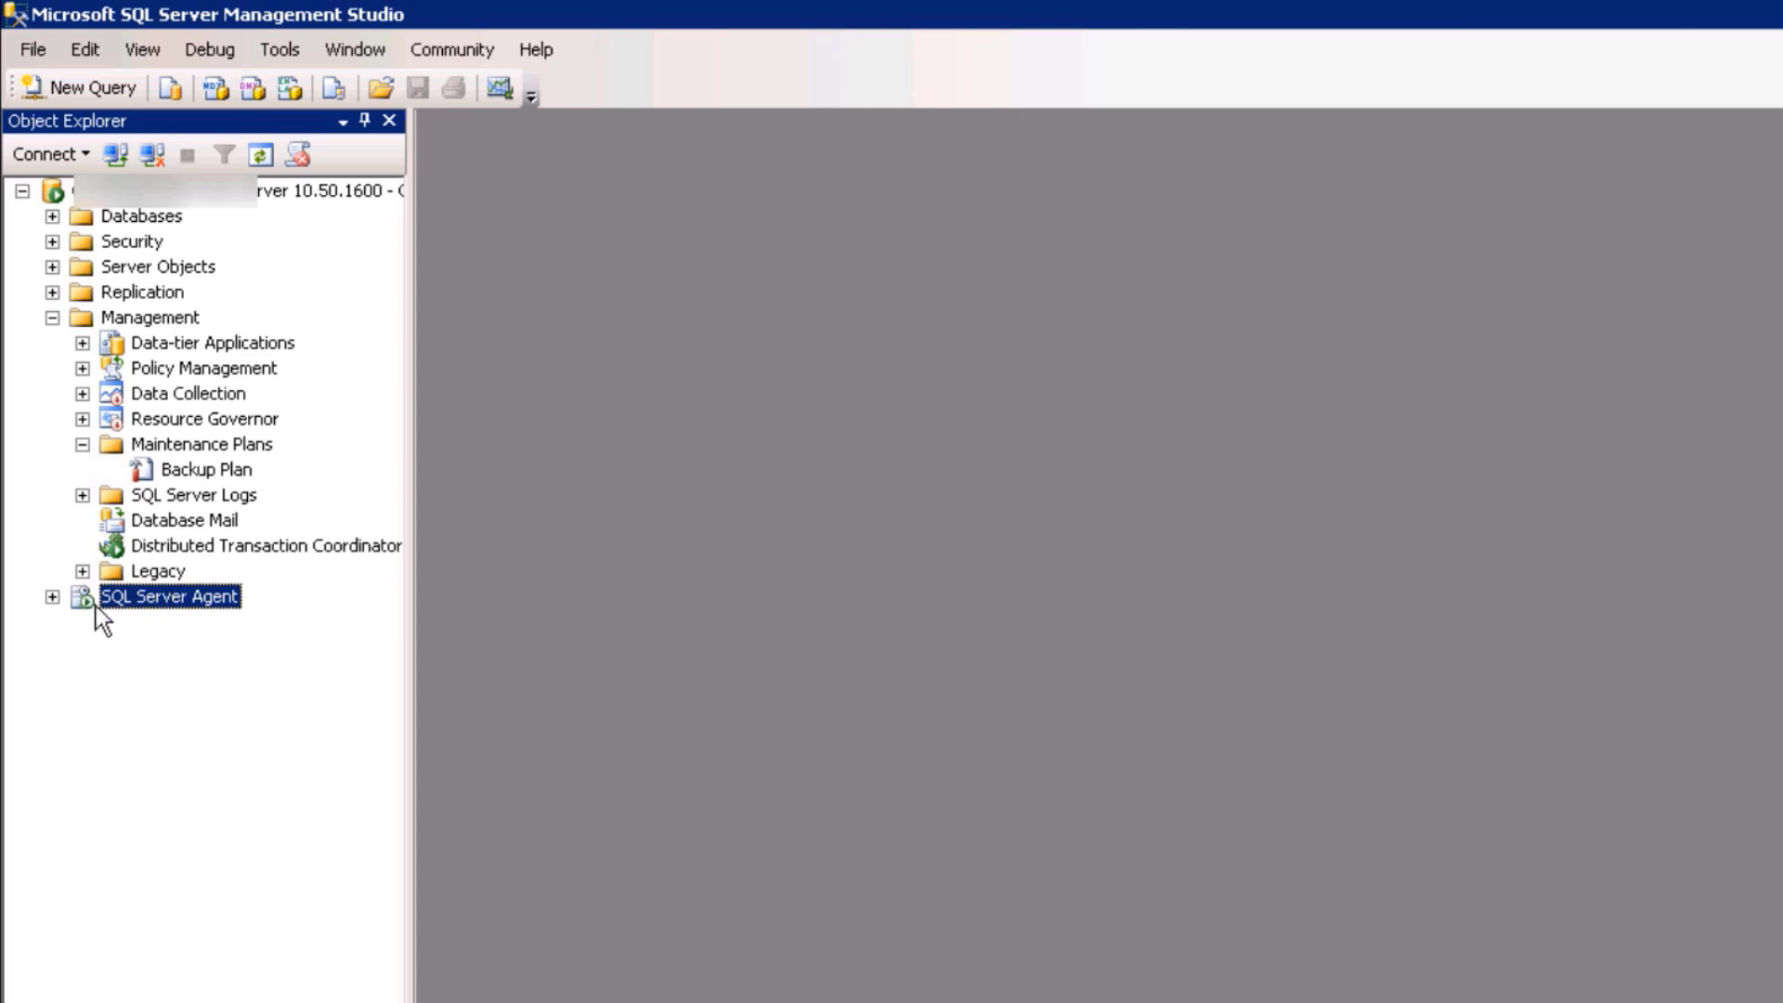
right_click(163, 607)
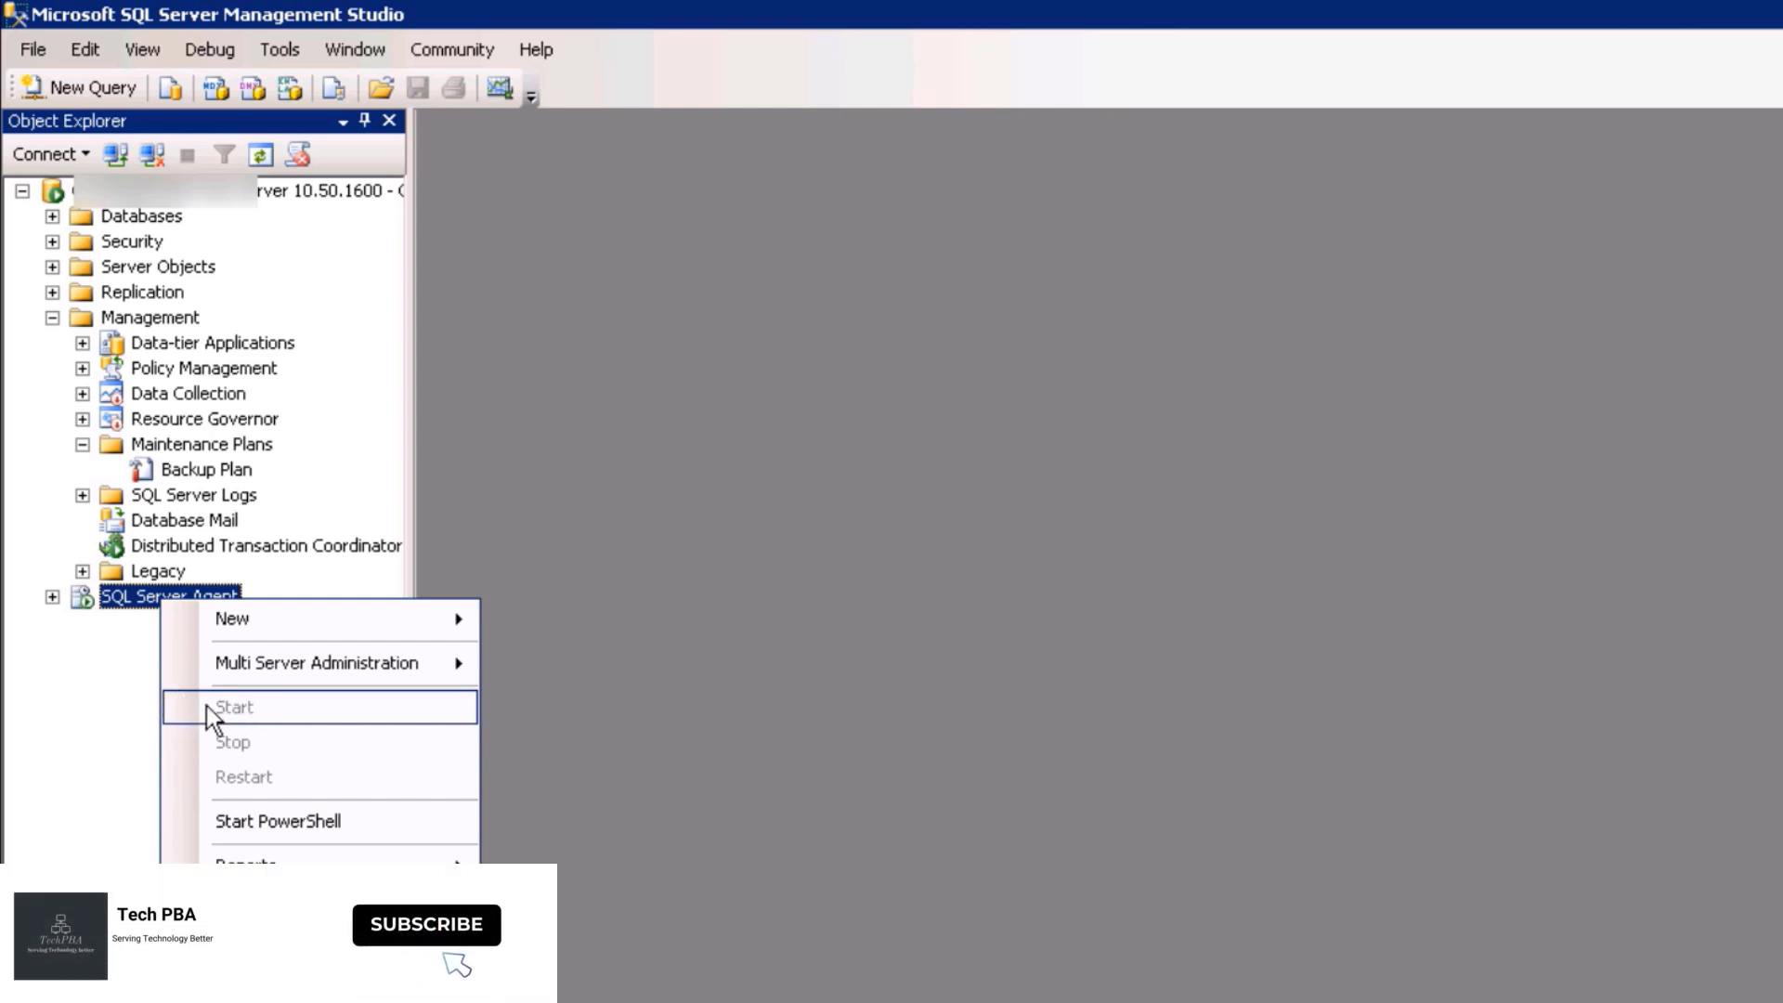
left_click(654, 642)
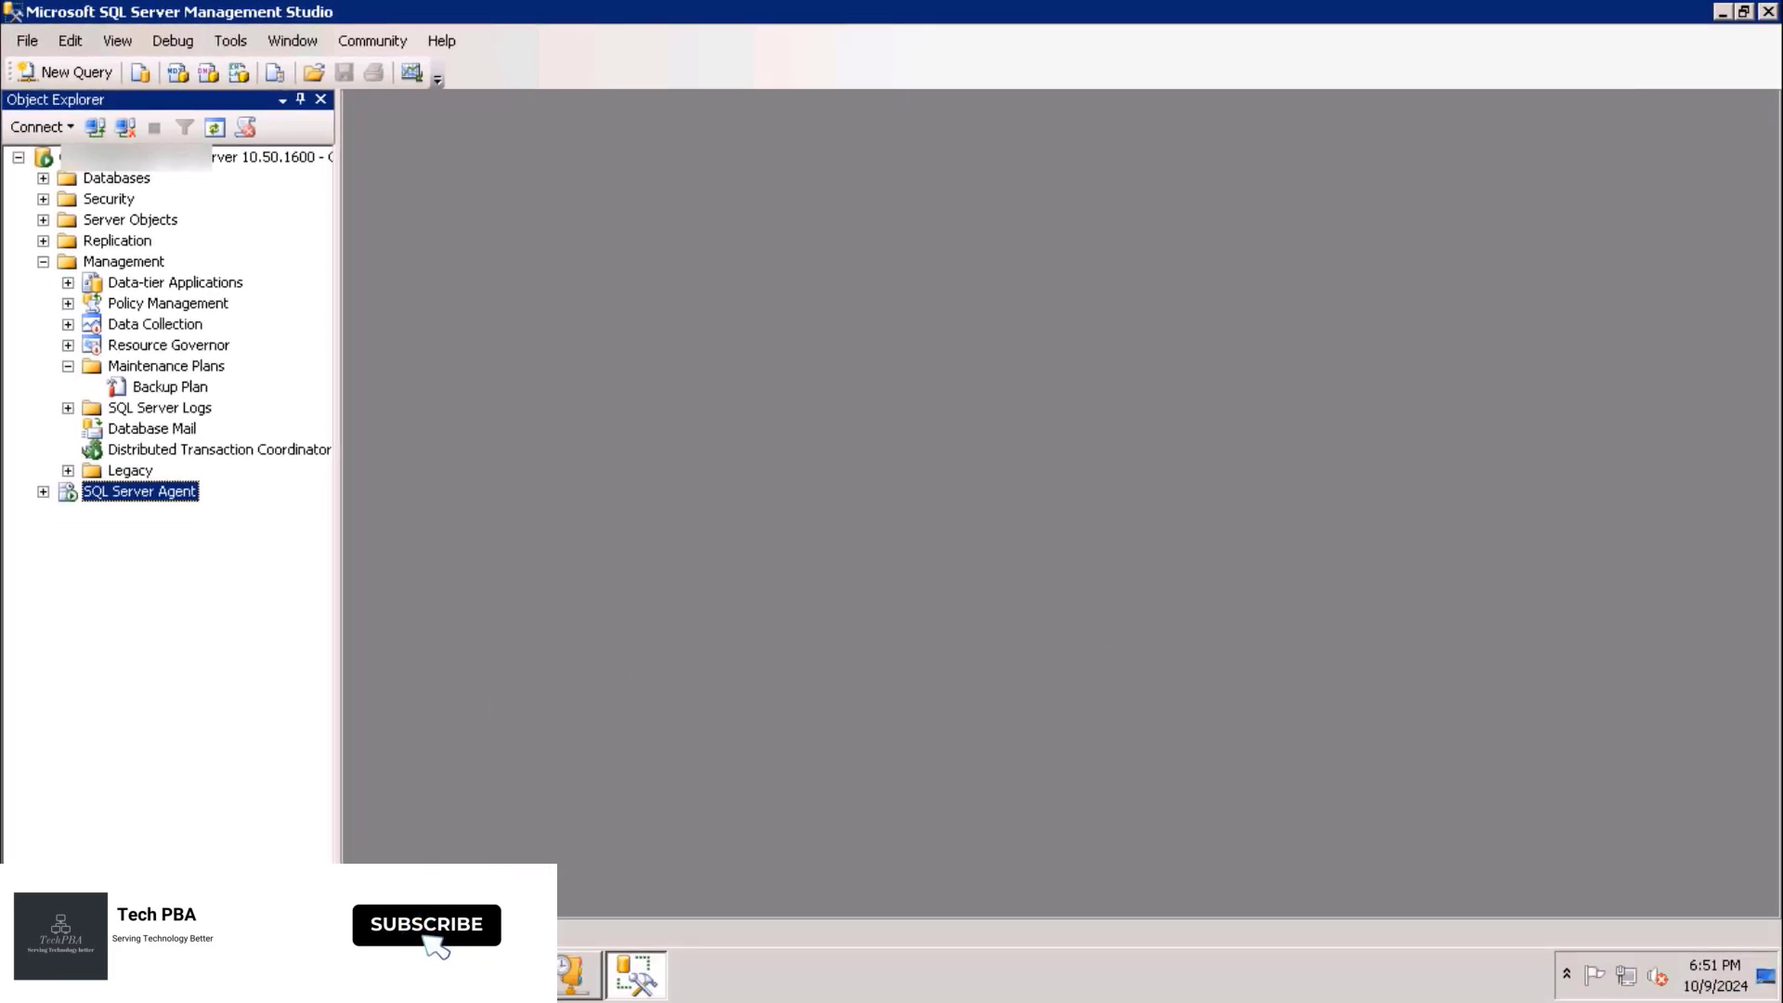
- Switch to the Services window, find SQL Server Agent (MSSQLSERVER), and open its properties
left_click(379, 975)
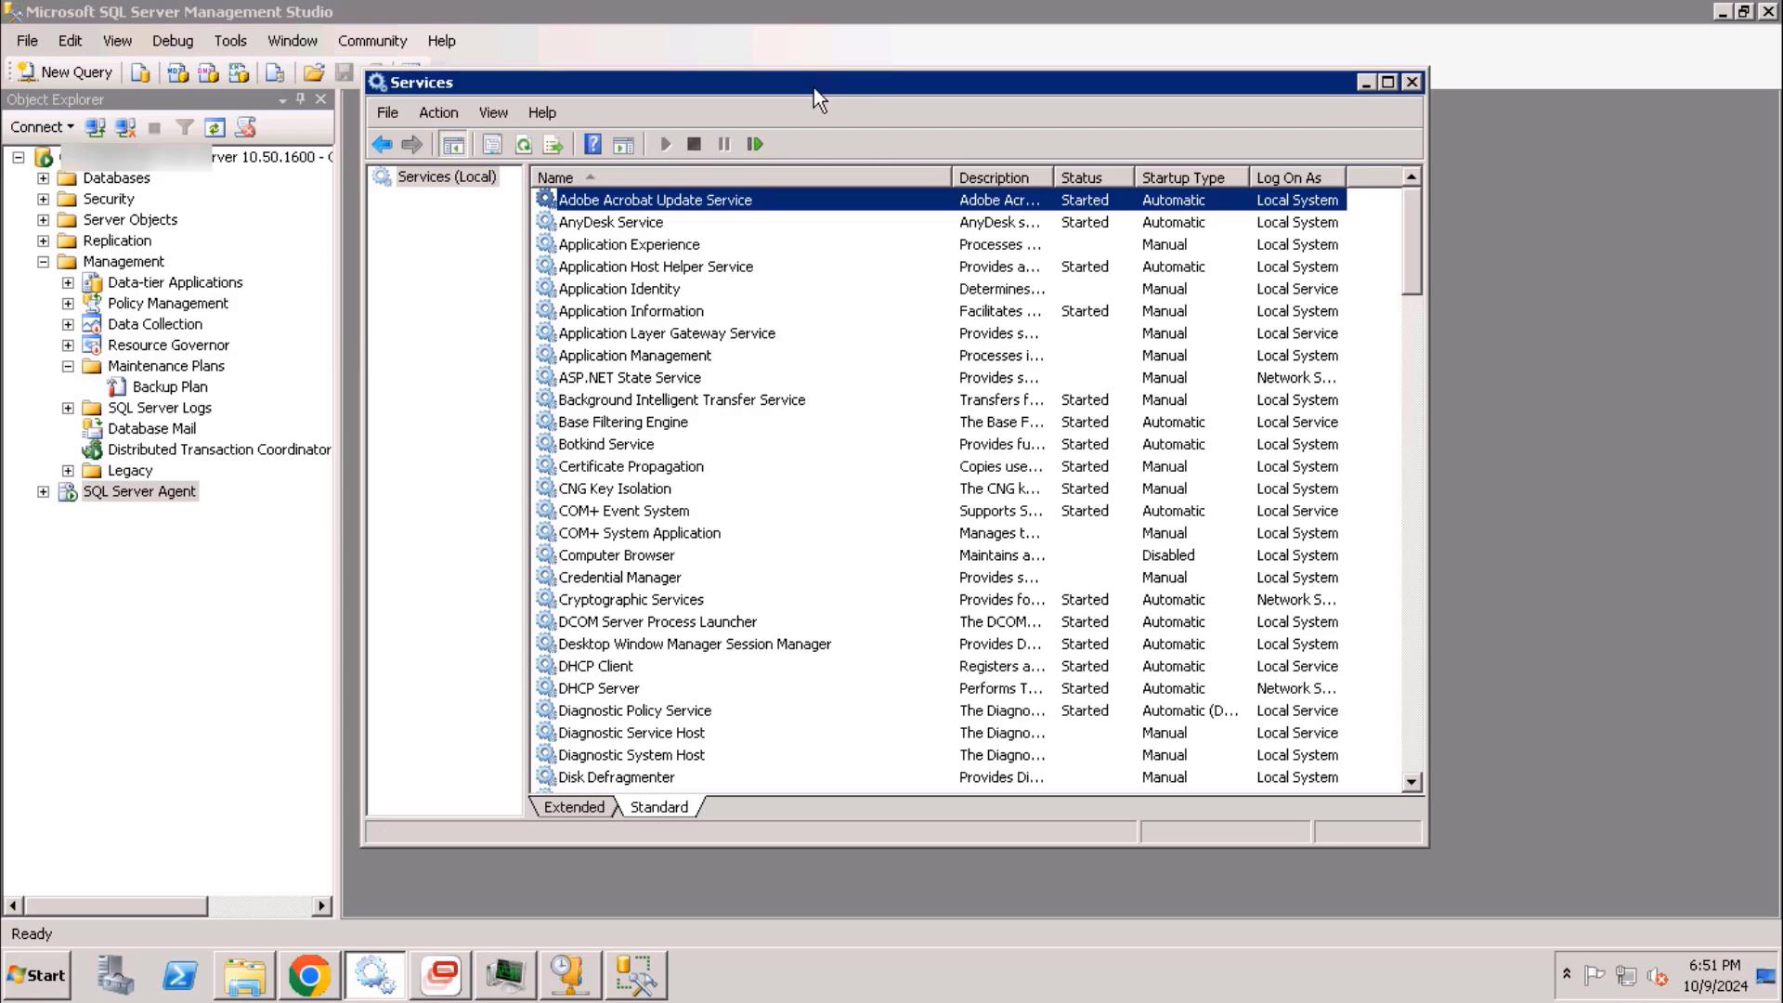
left_click_drag(813, 88, 740, 102)
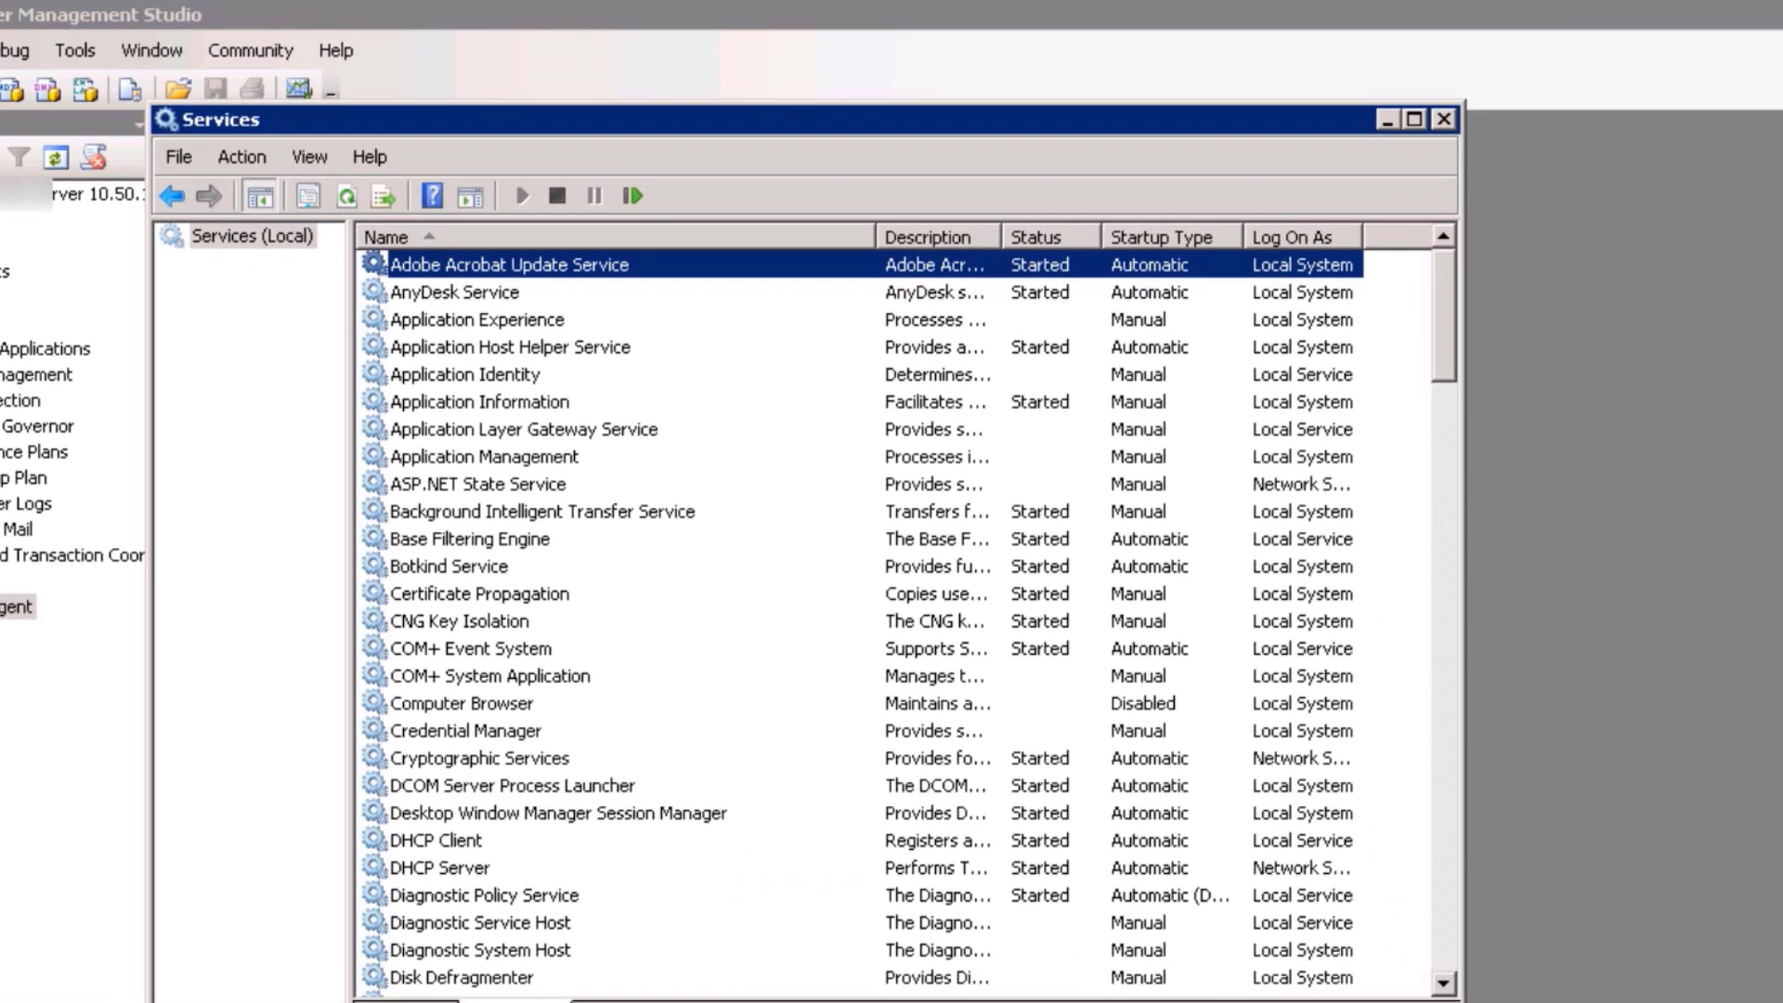
left_click(440, 373)
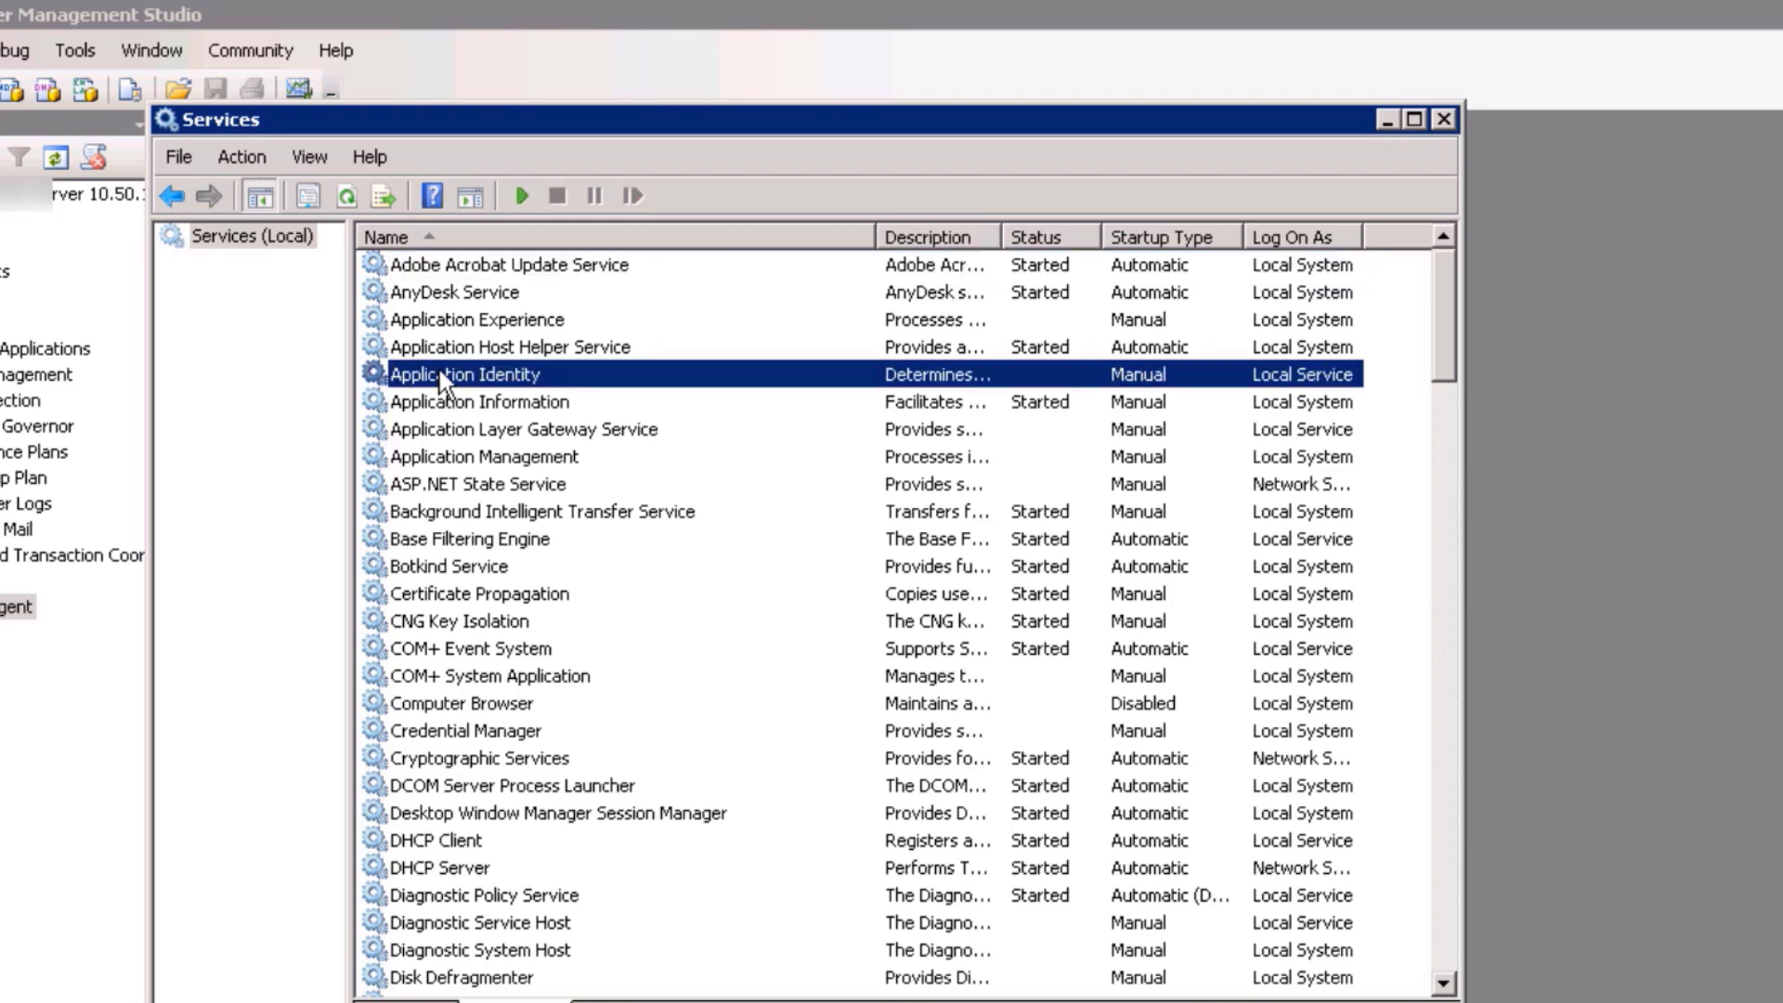
key("s")
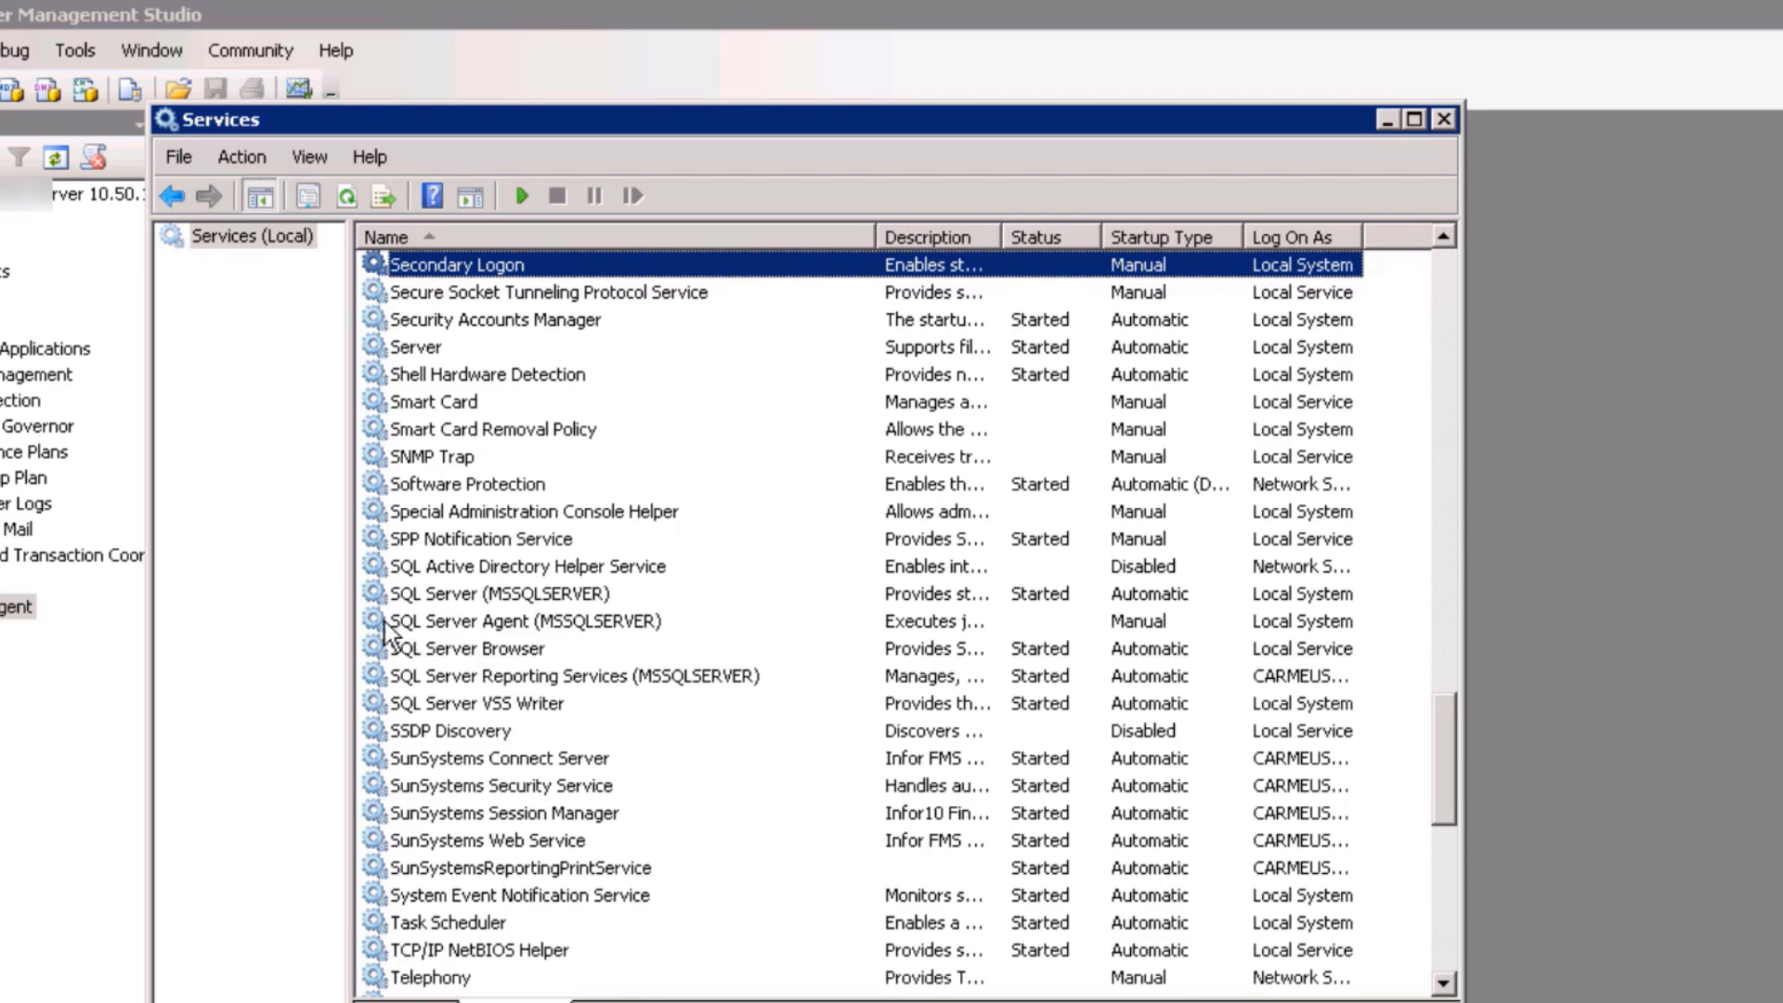
left_click(475, 623)
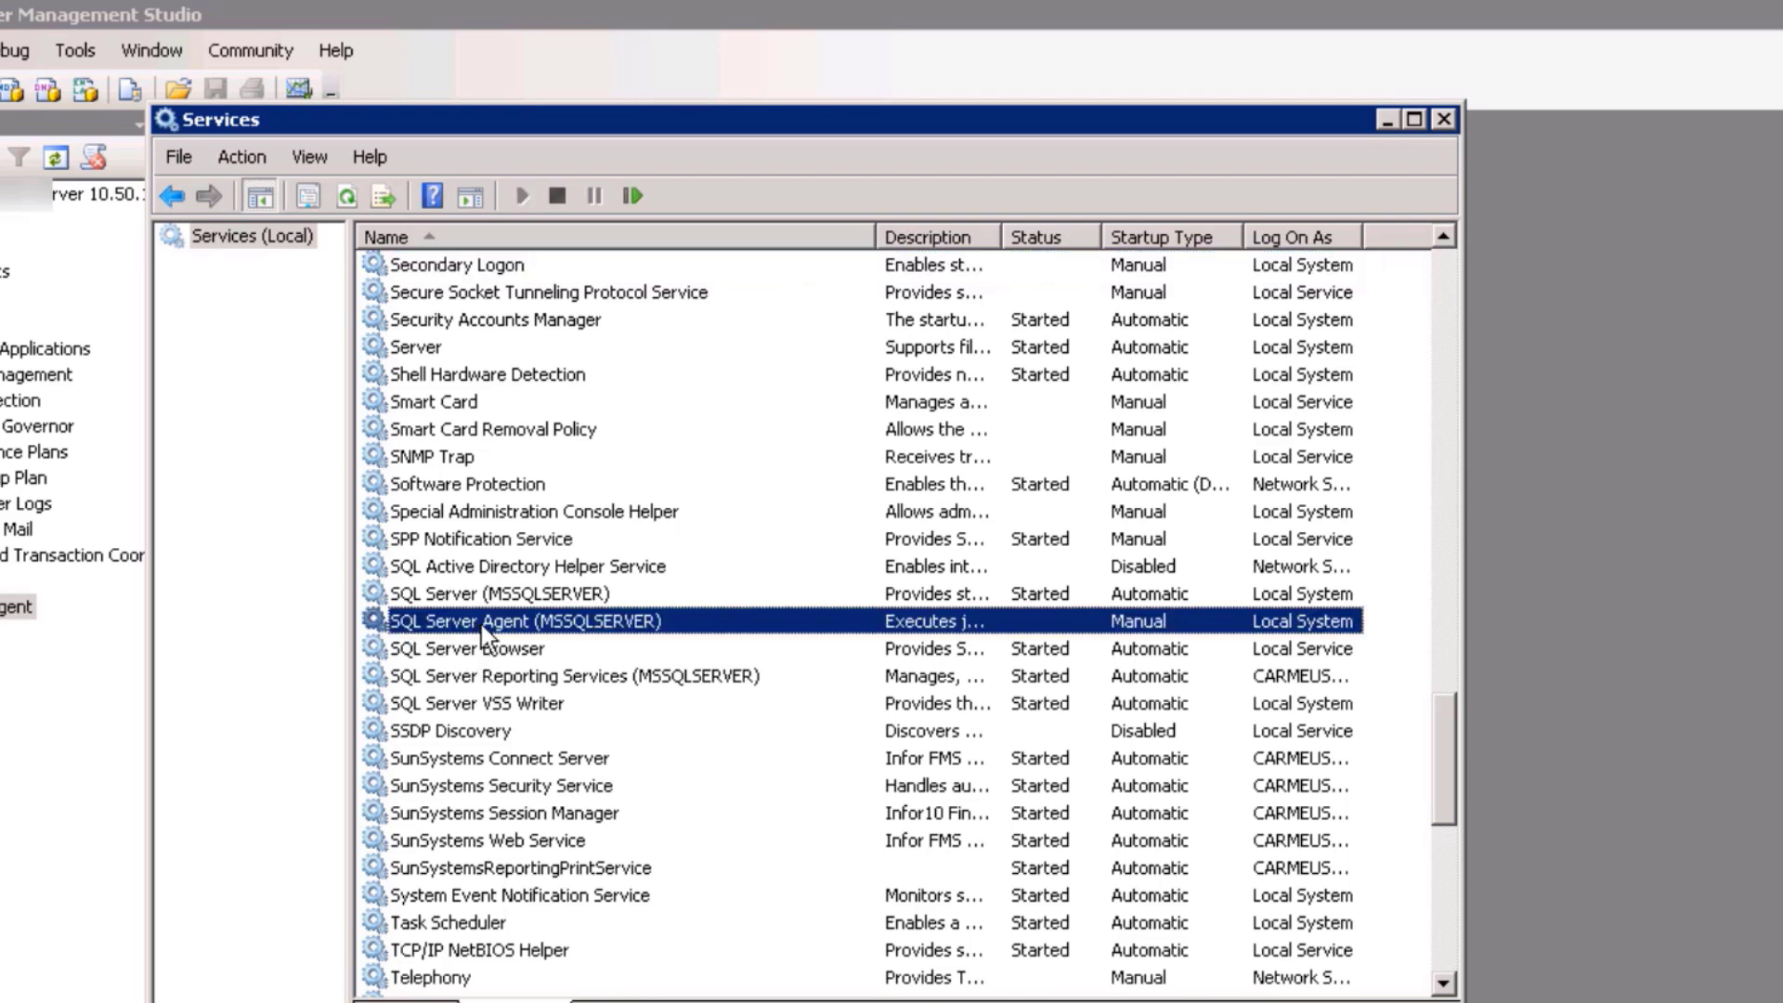
double_click(598, 620)
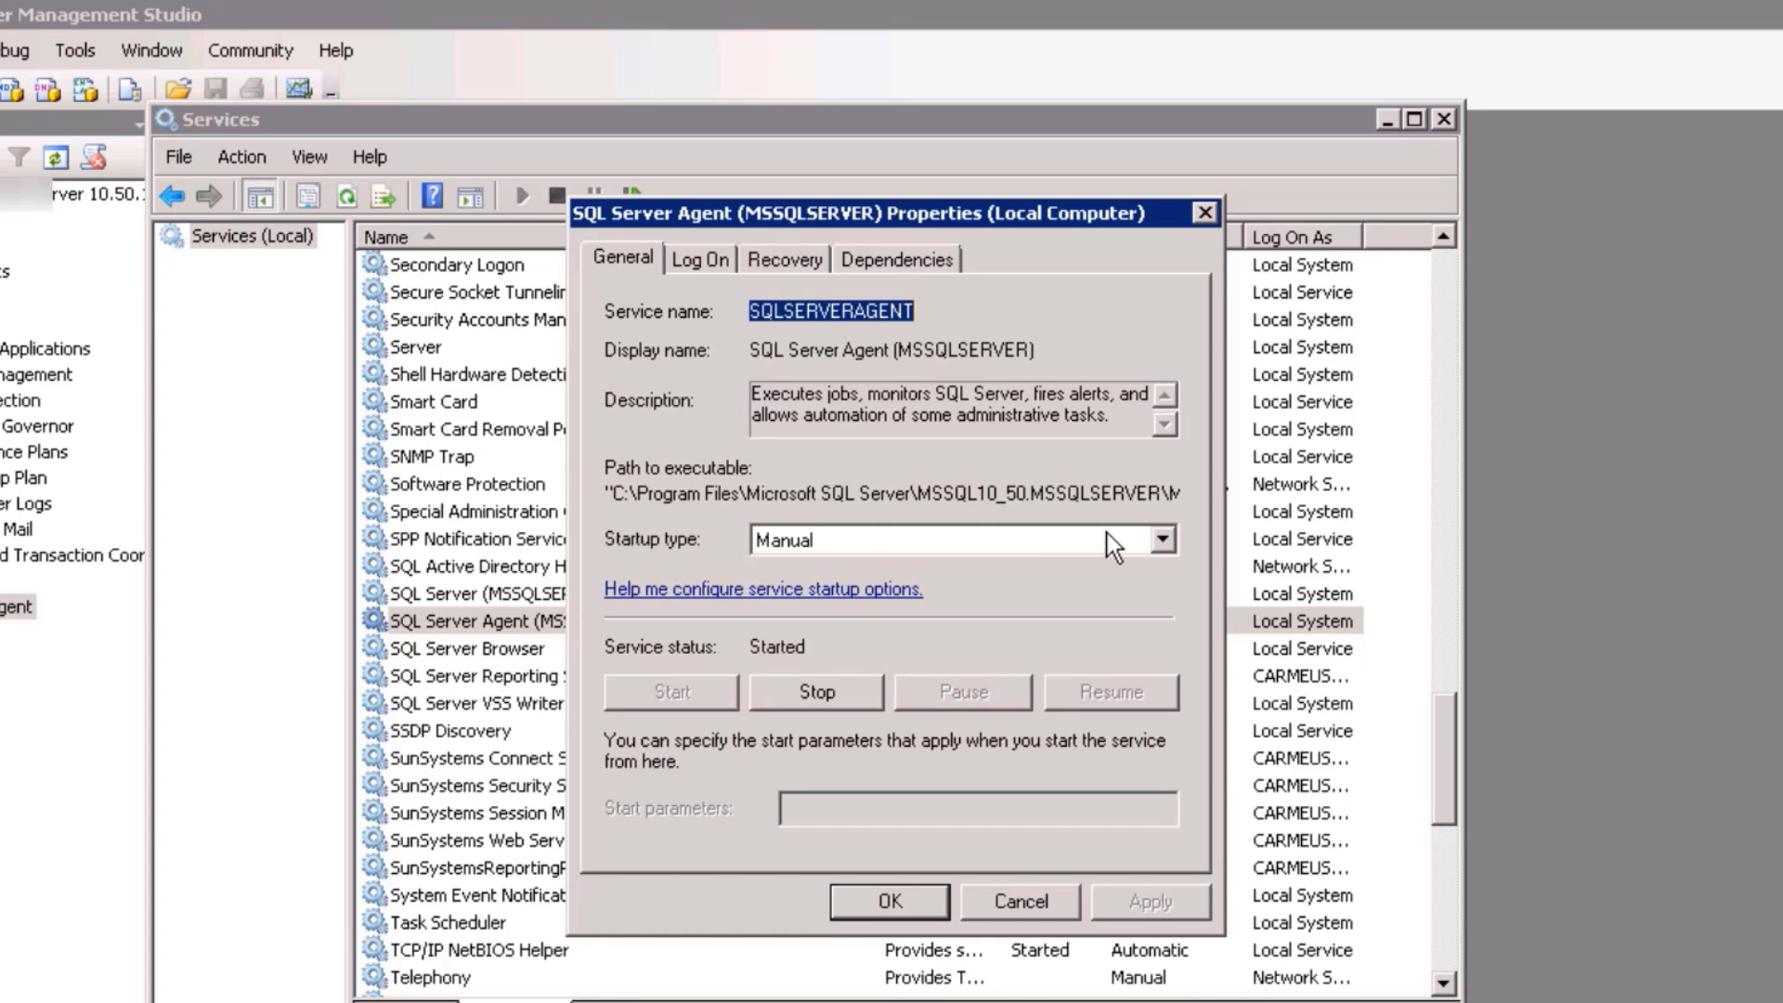
- Set the SQL Server Agent service's startup type to Automatic, apply the change, and close its properties
left_click(1161, 539)
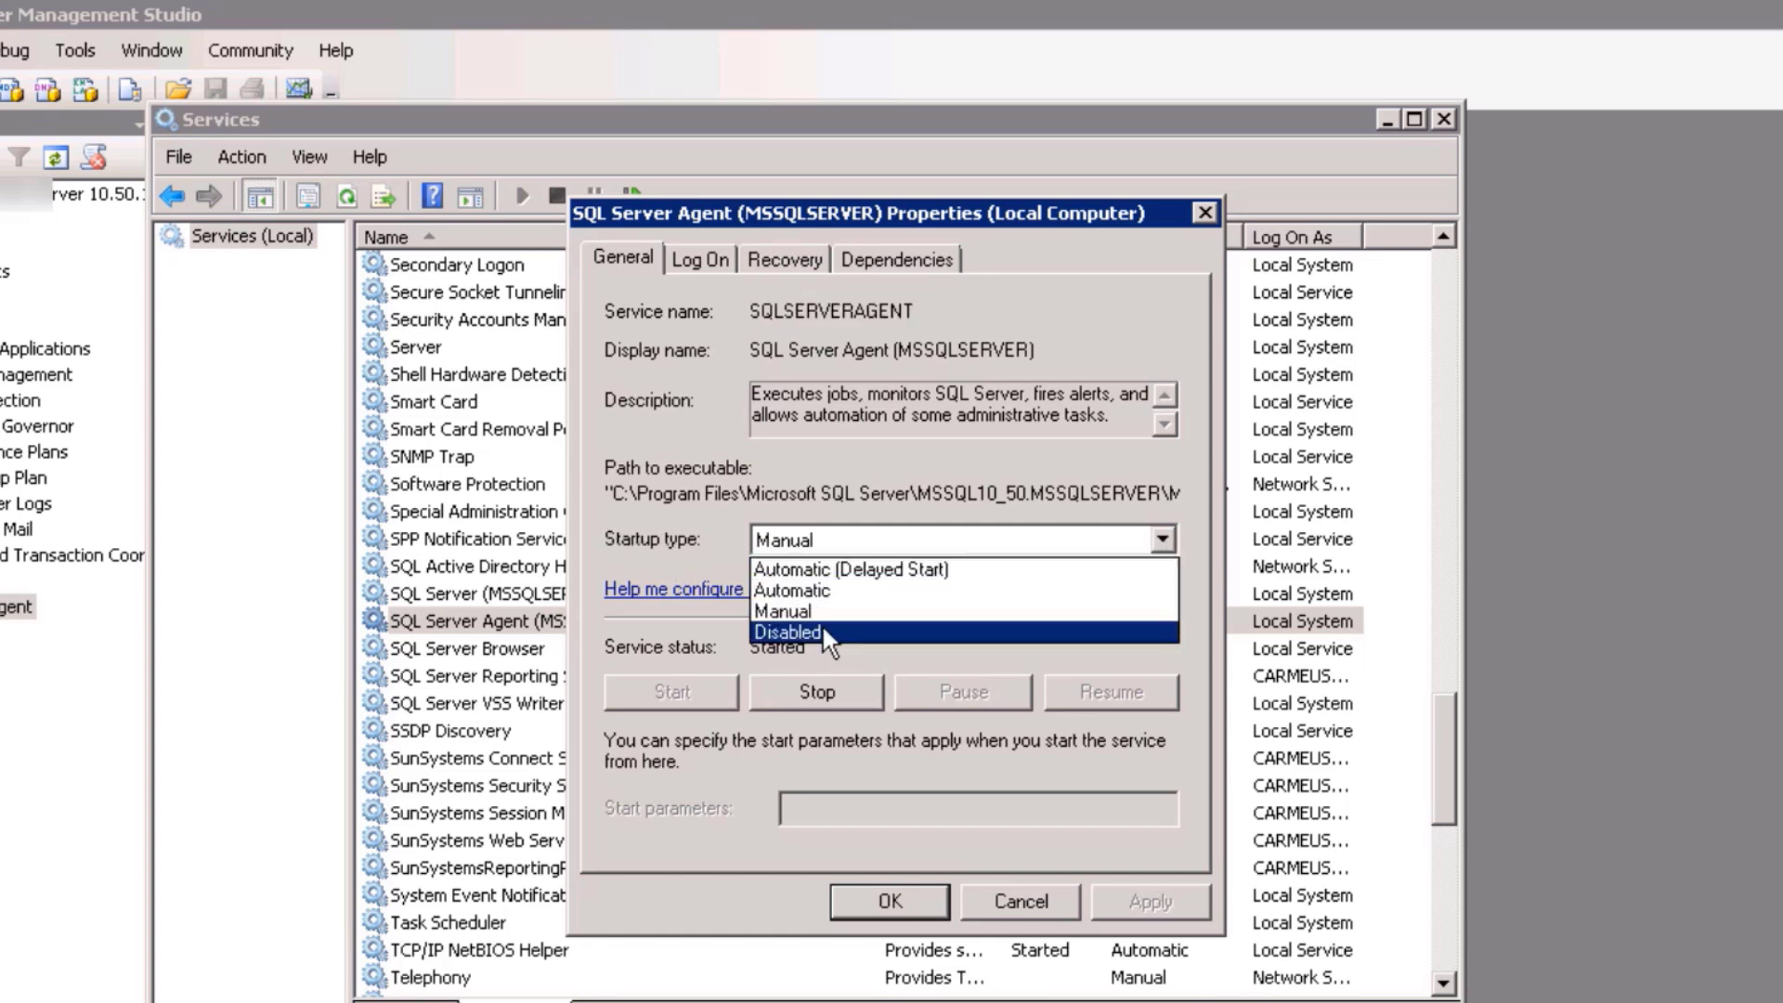
left_click(819, 591)
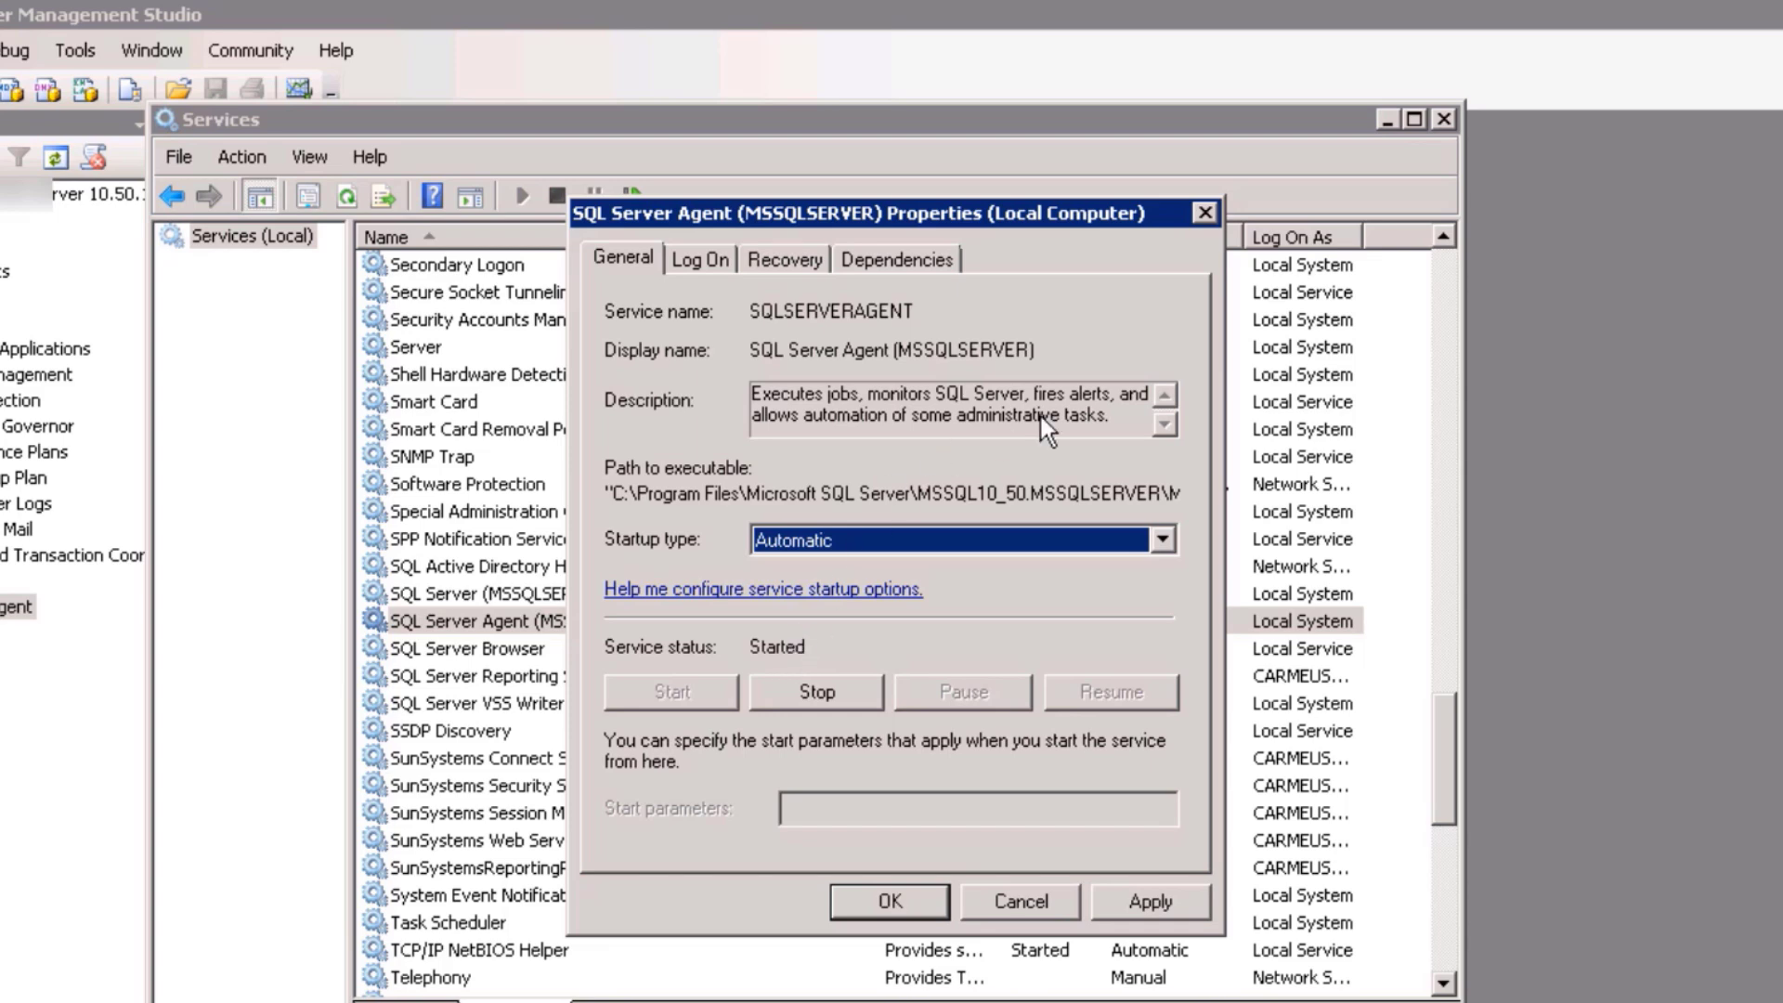
left_click(1164, 905)
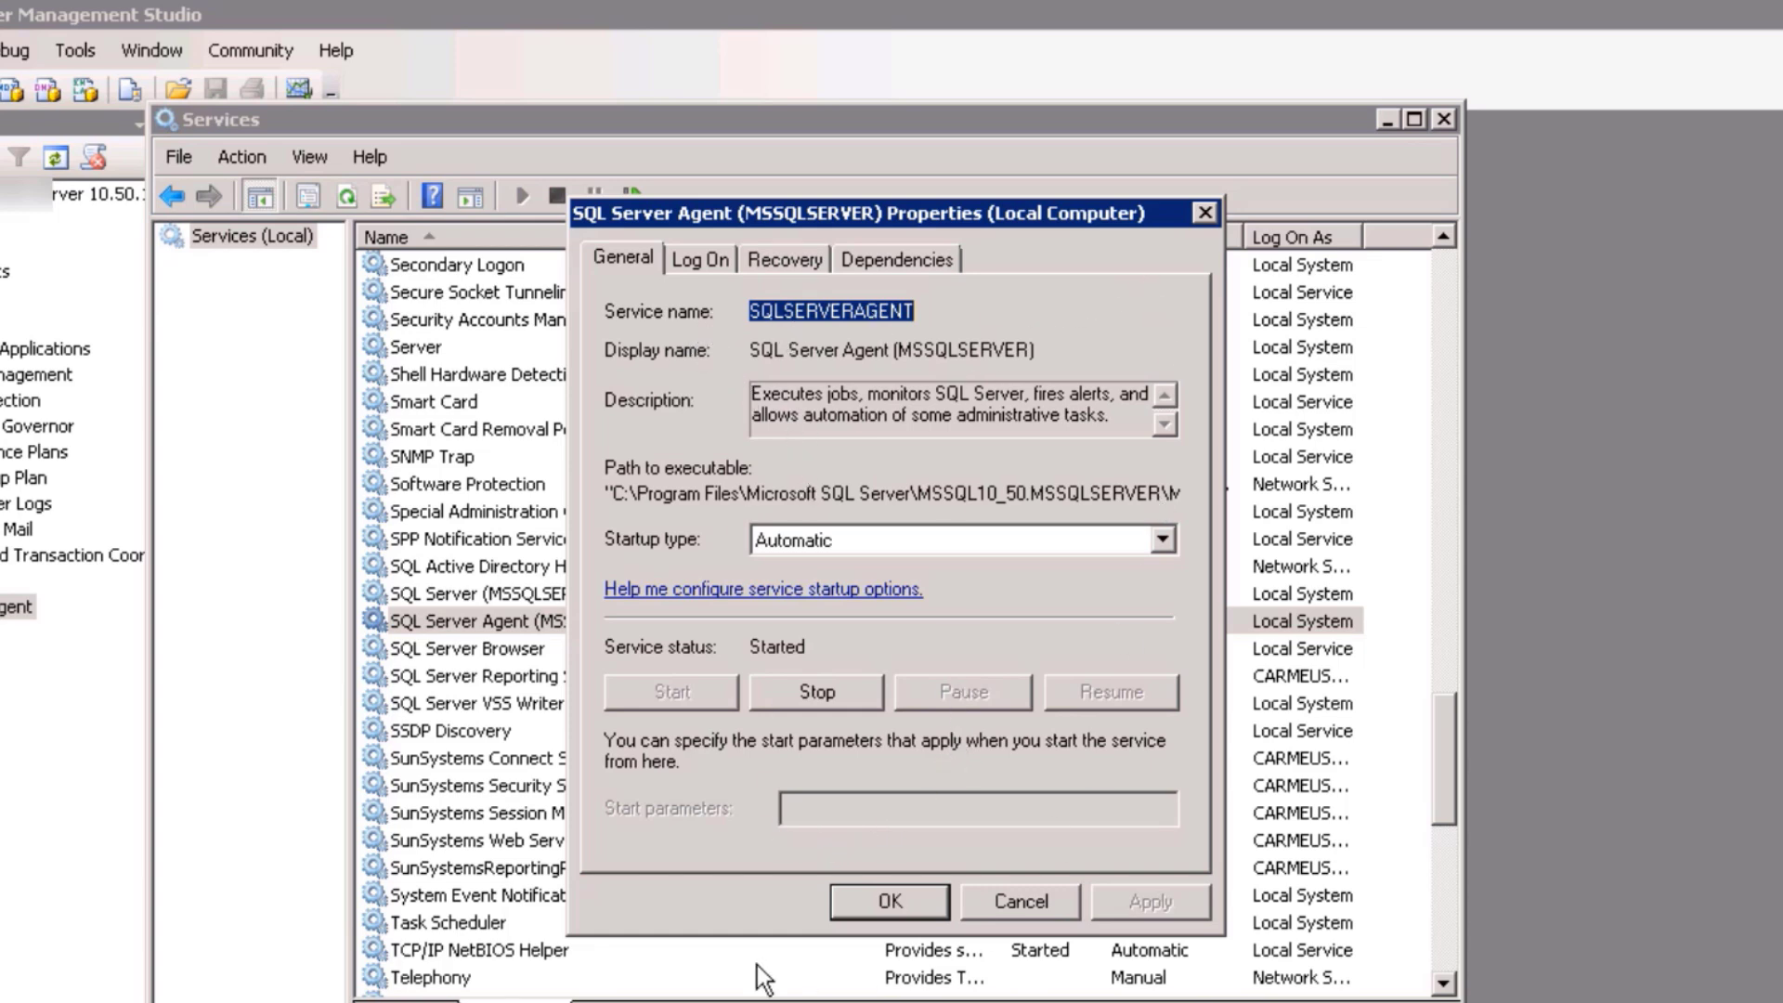
left_click(887, 901)
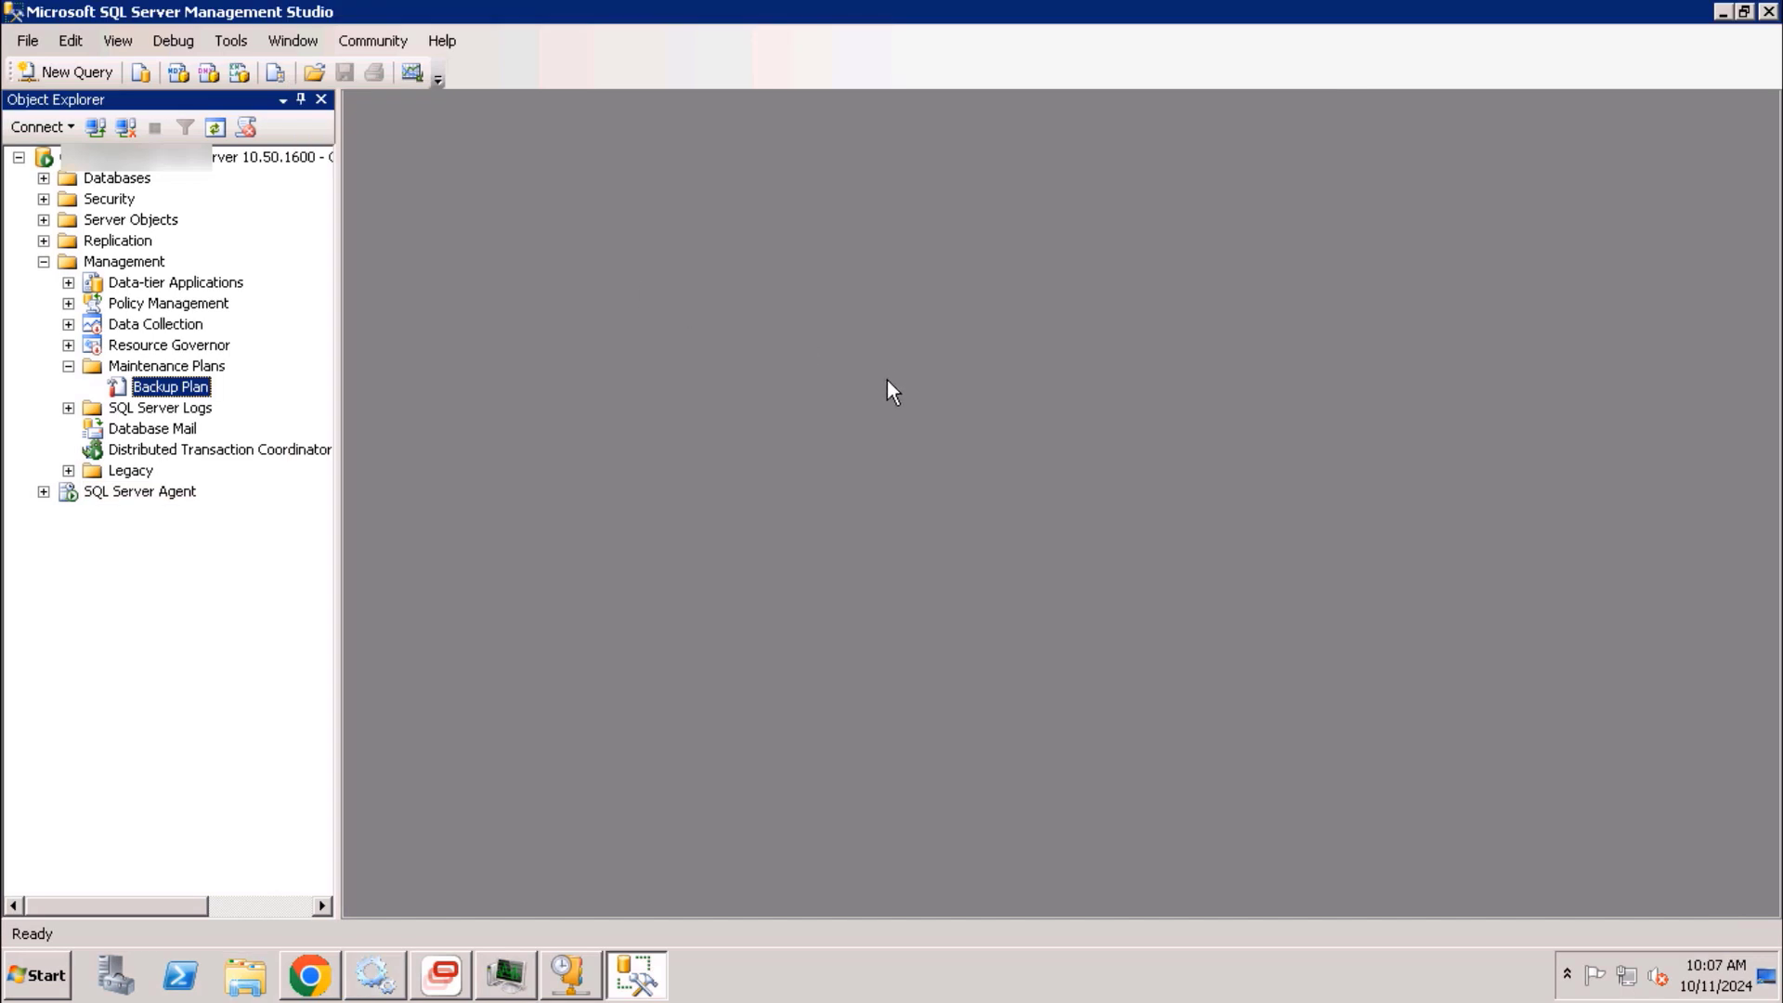
- Switch to Windows Explorer and open the SUNSQLDB_Backup folder on SunData (D:)
left_click(245, 975)
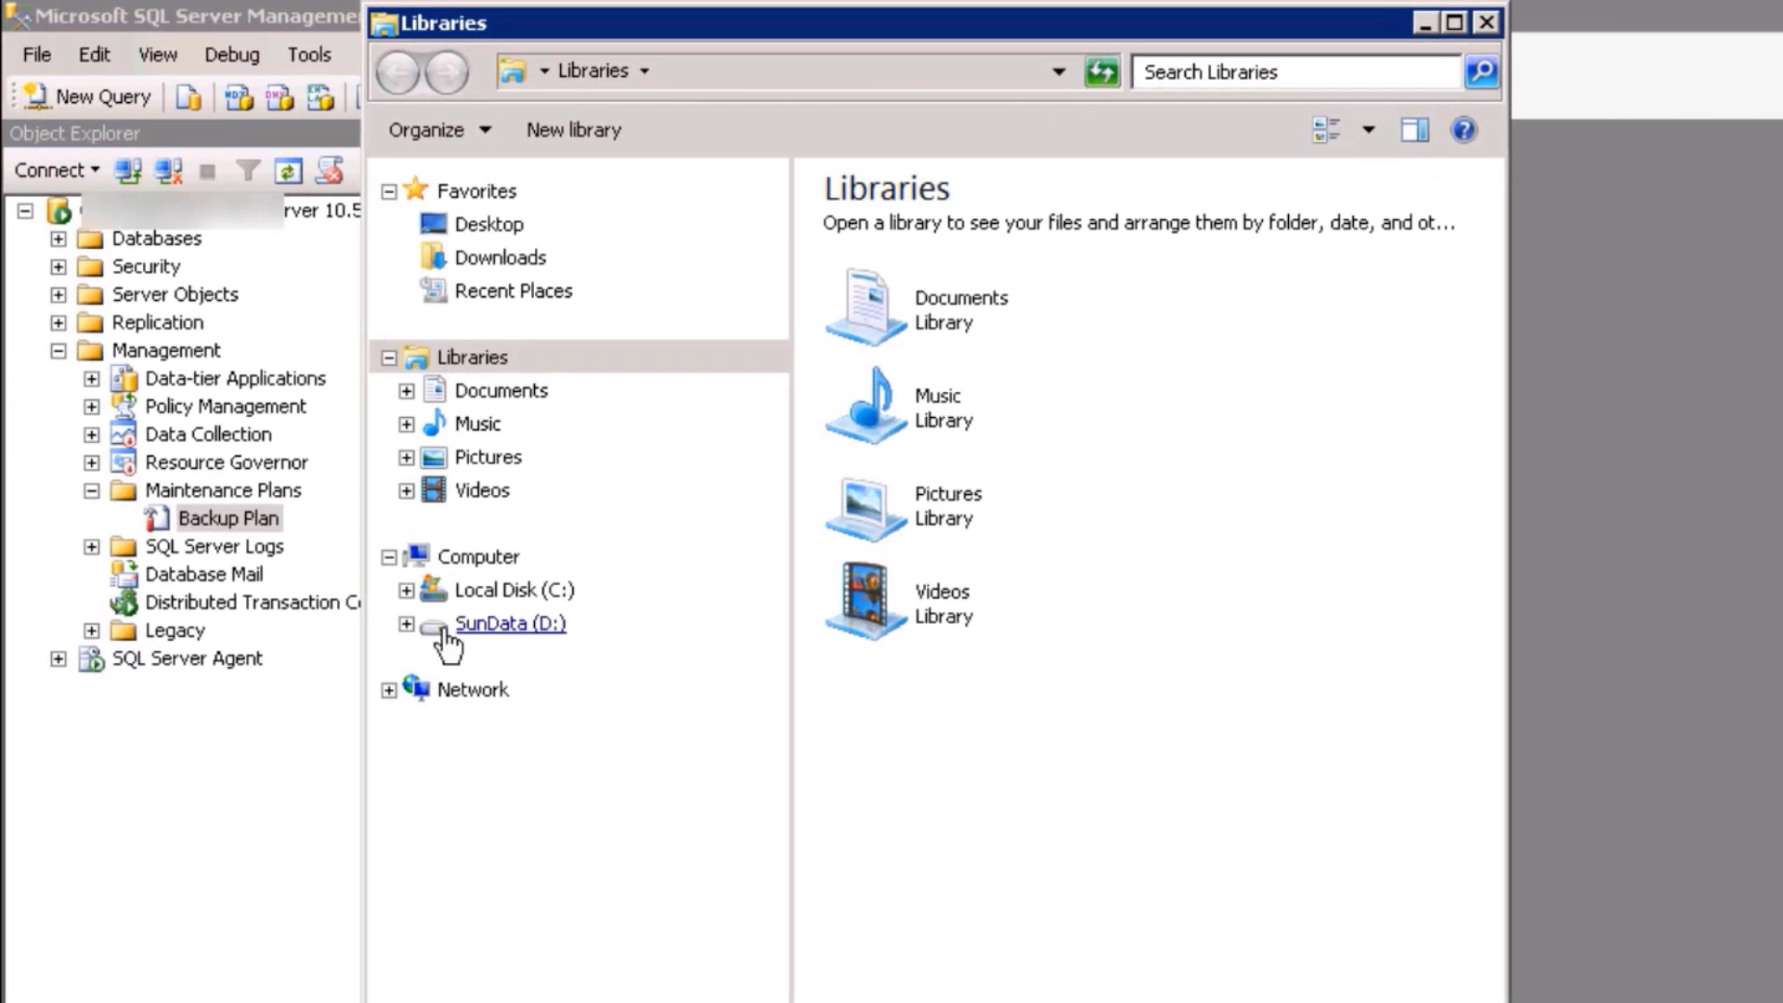
left_click(478, 556)
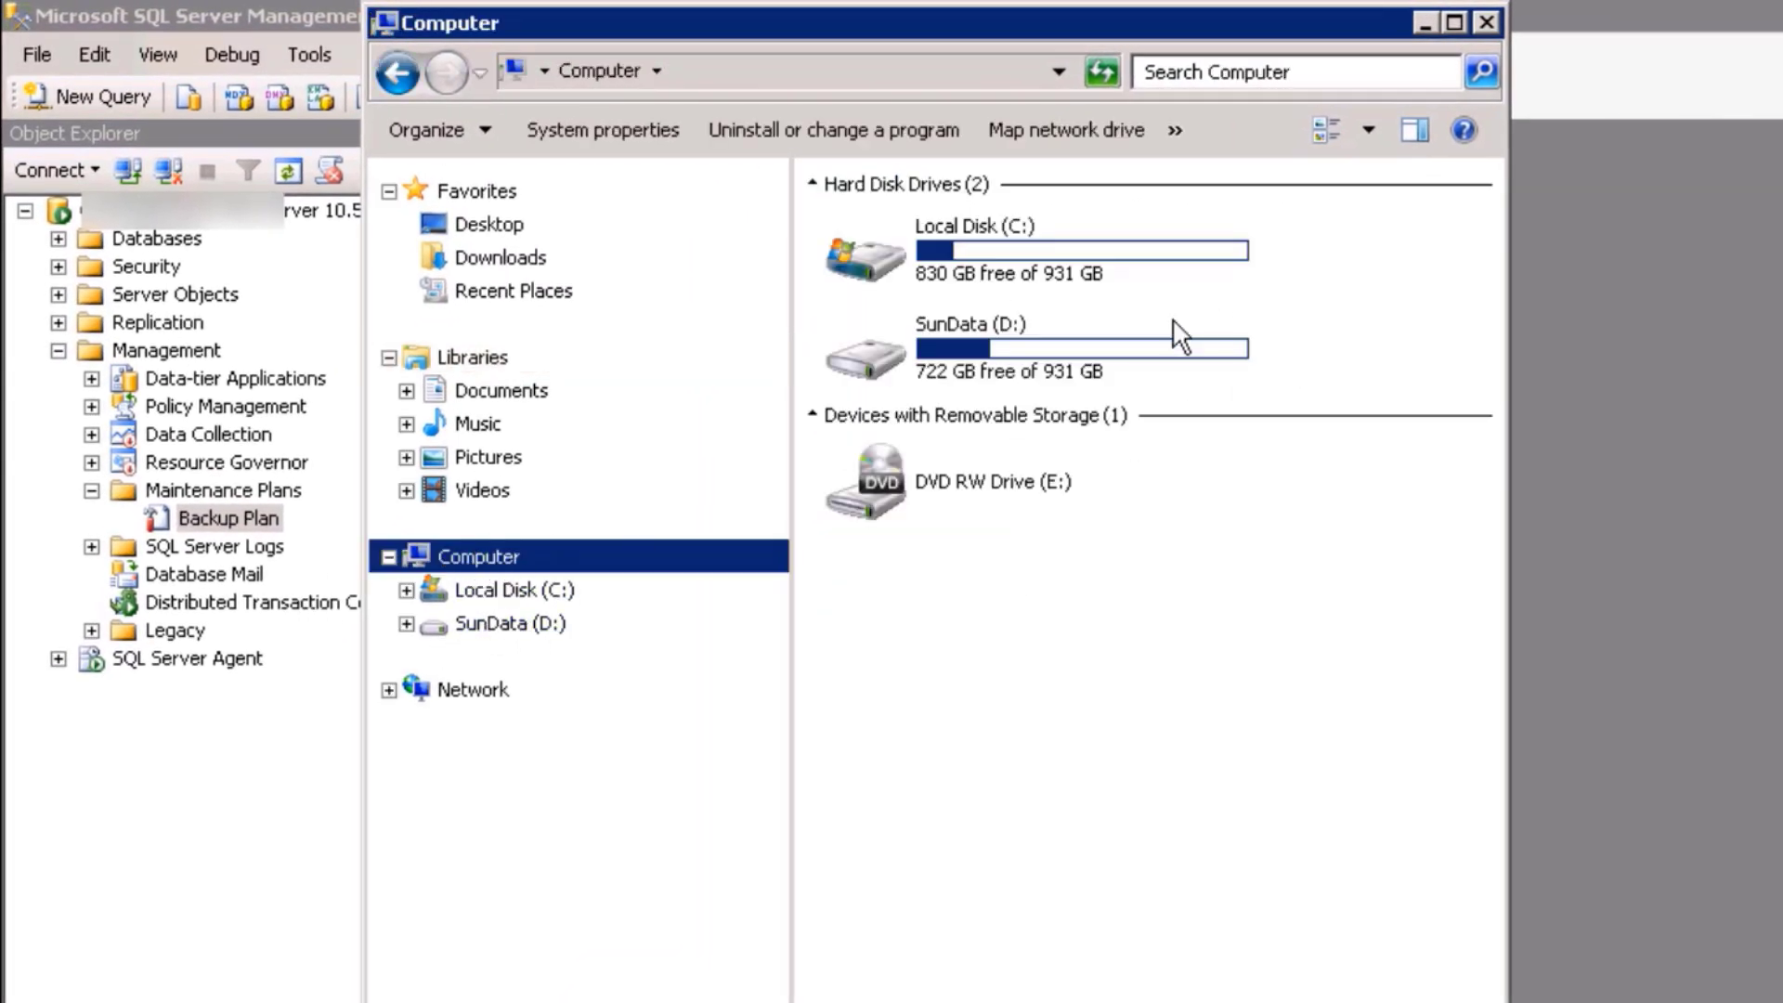
left_click(1005, 374)
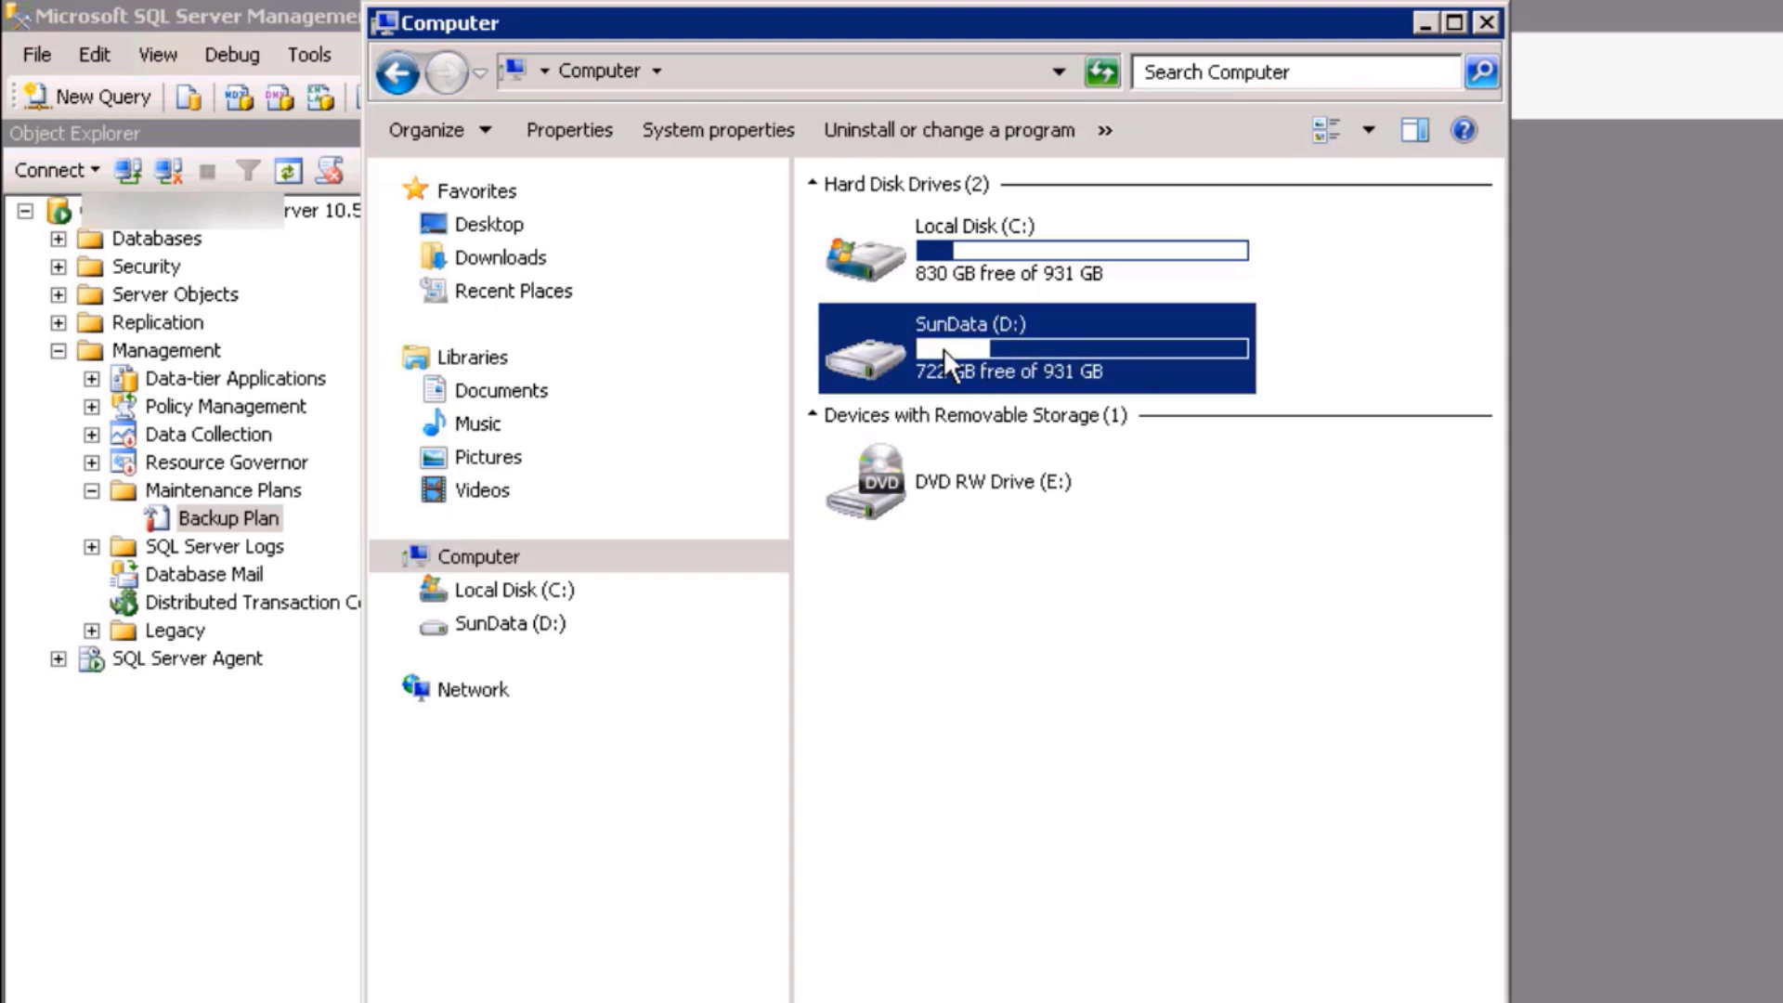
double_click(975, 349)
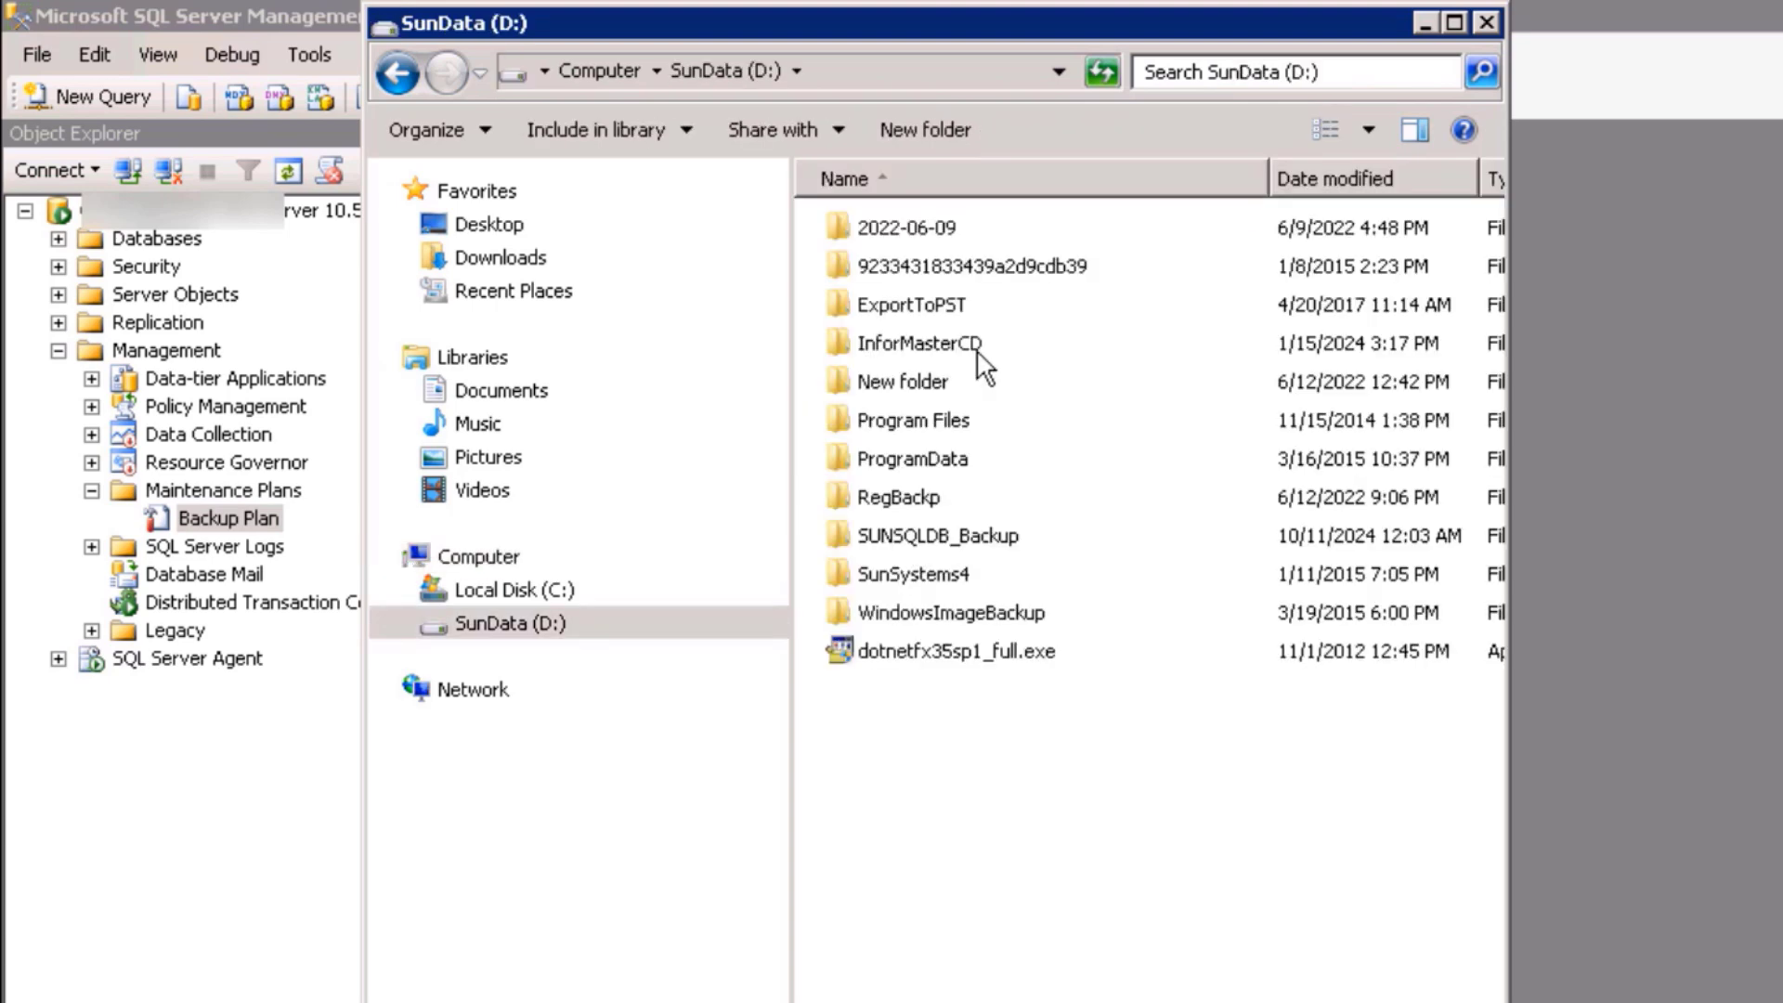
left_click(899, 537)
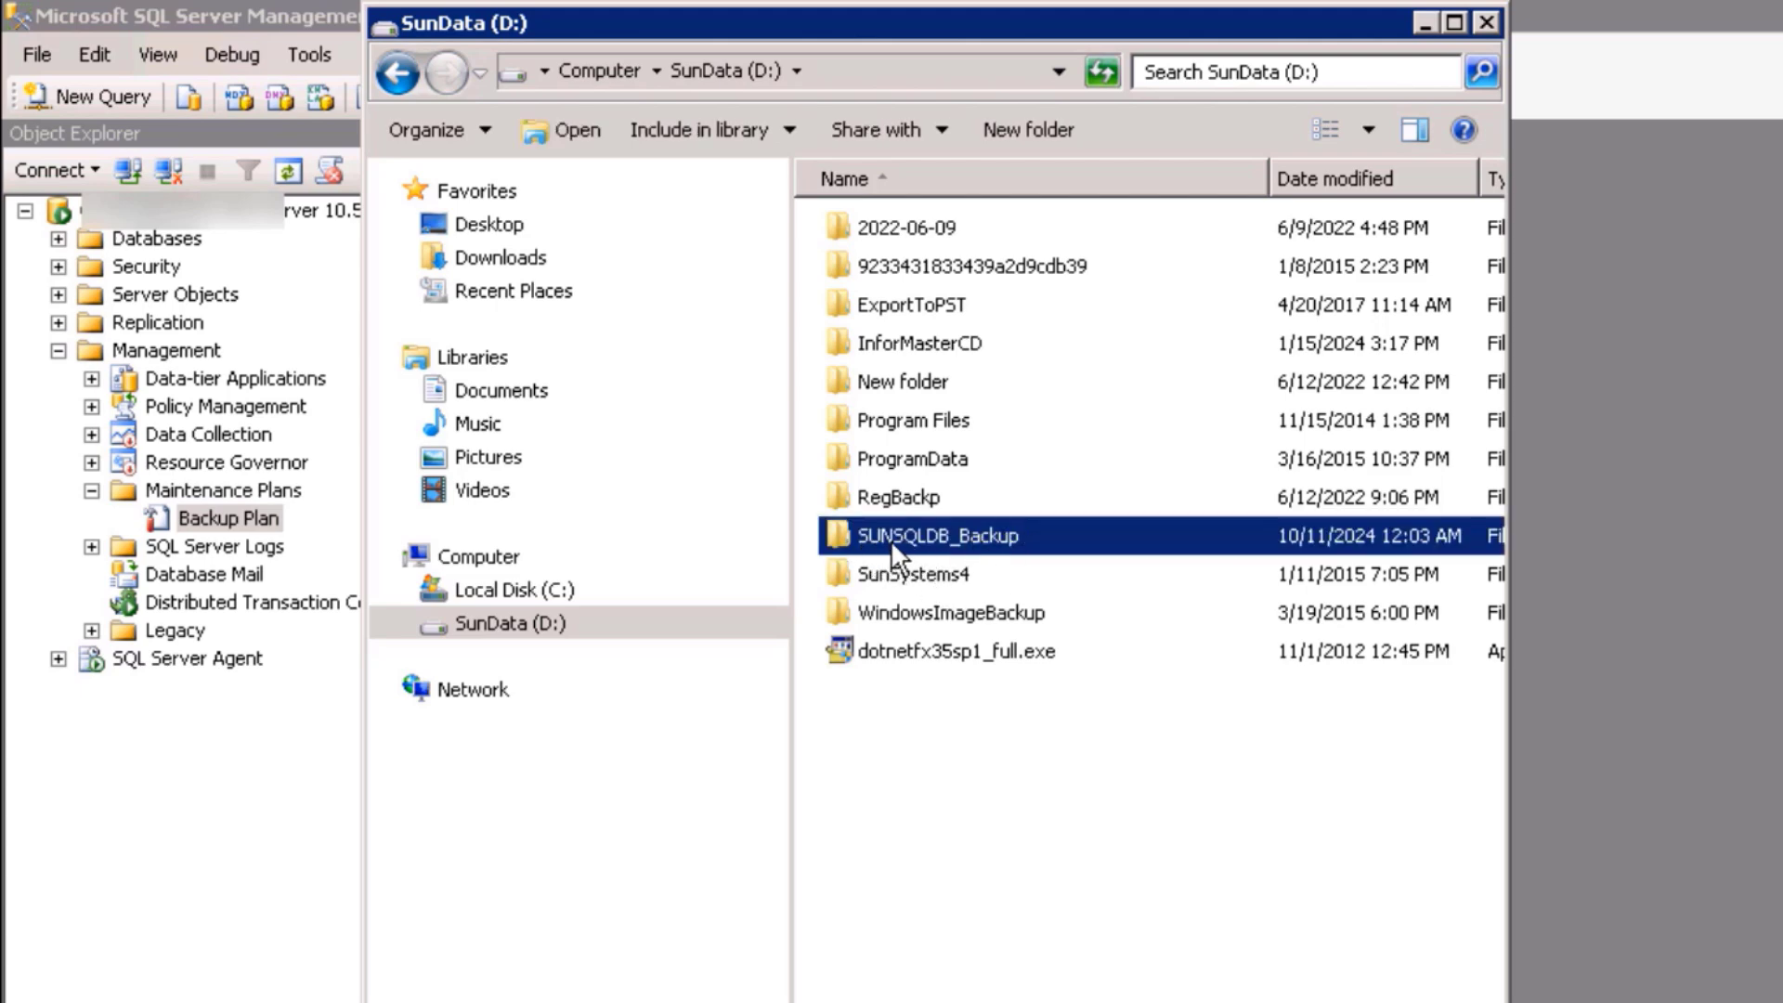
mouse_move(970, 546)
double_click(913, 529)
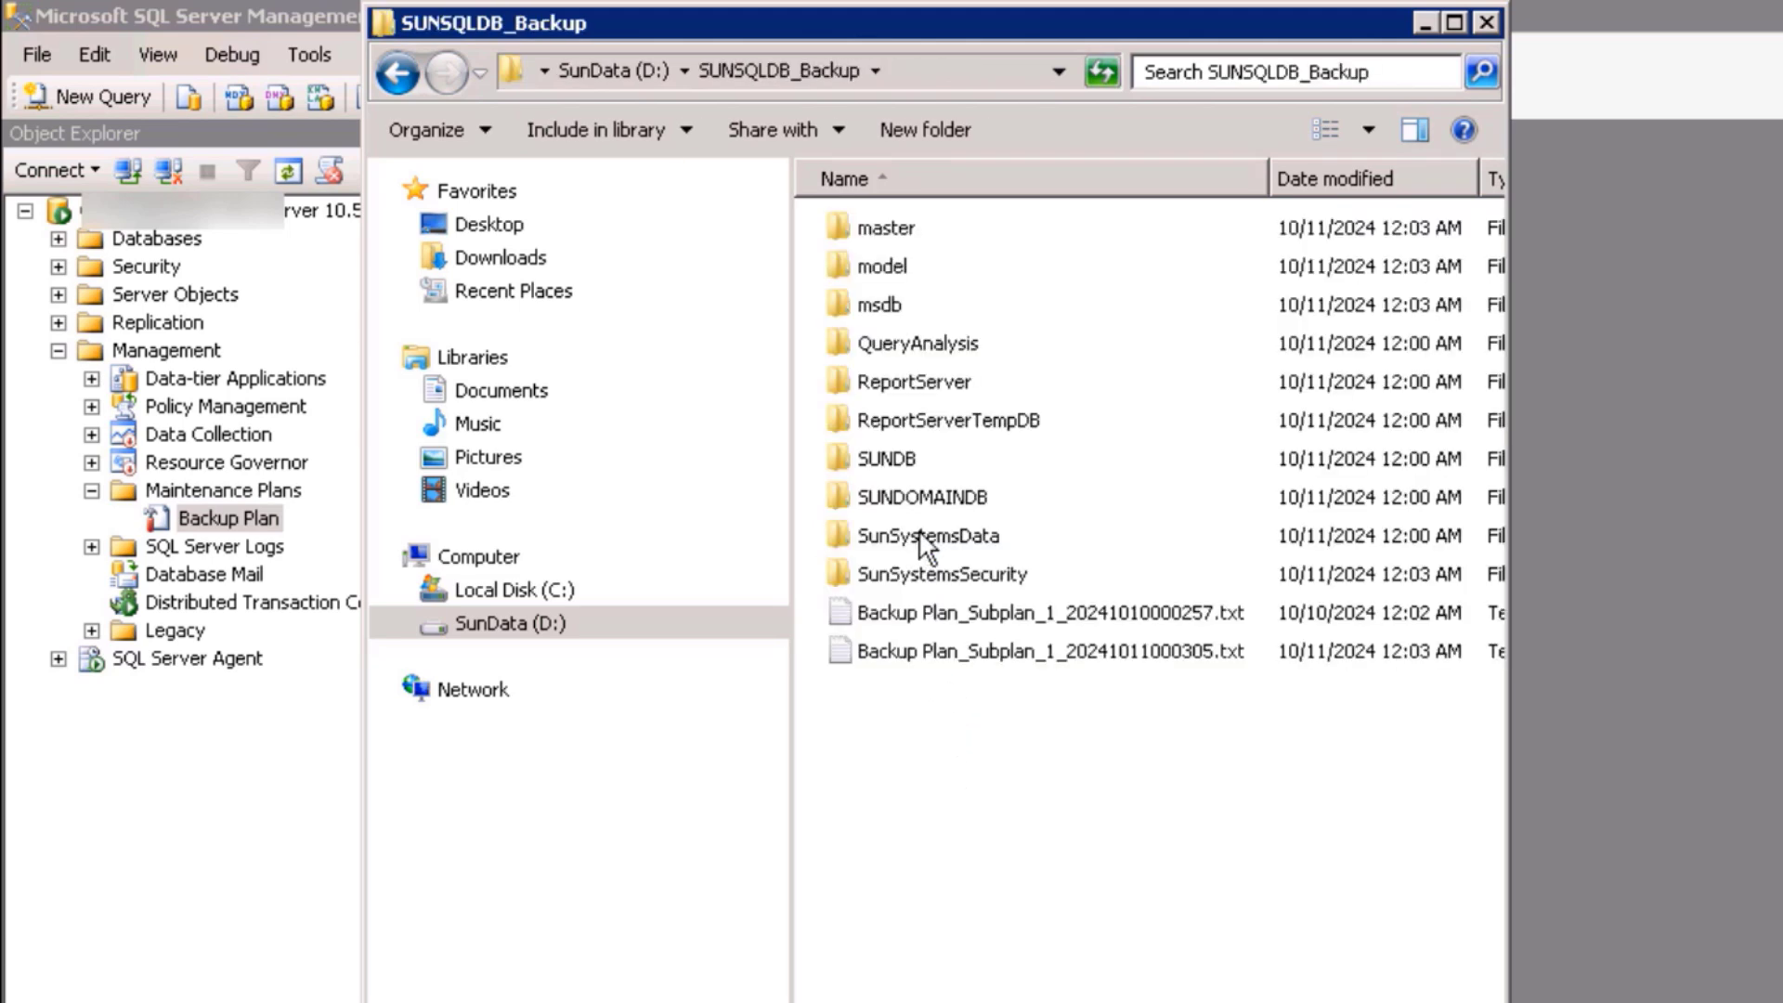
- Examine the database sub-directories in the backup folder and the backup files inside the master folder
left_click_drag(911, 861, 884, 219)
left_click(934, 231)
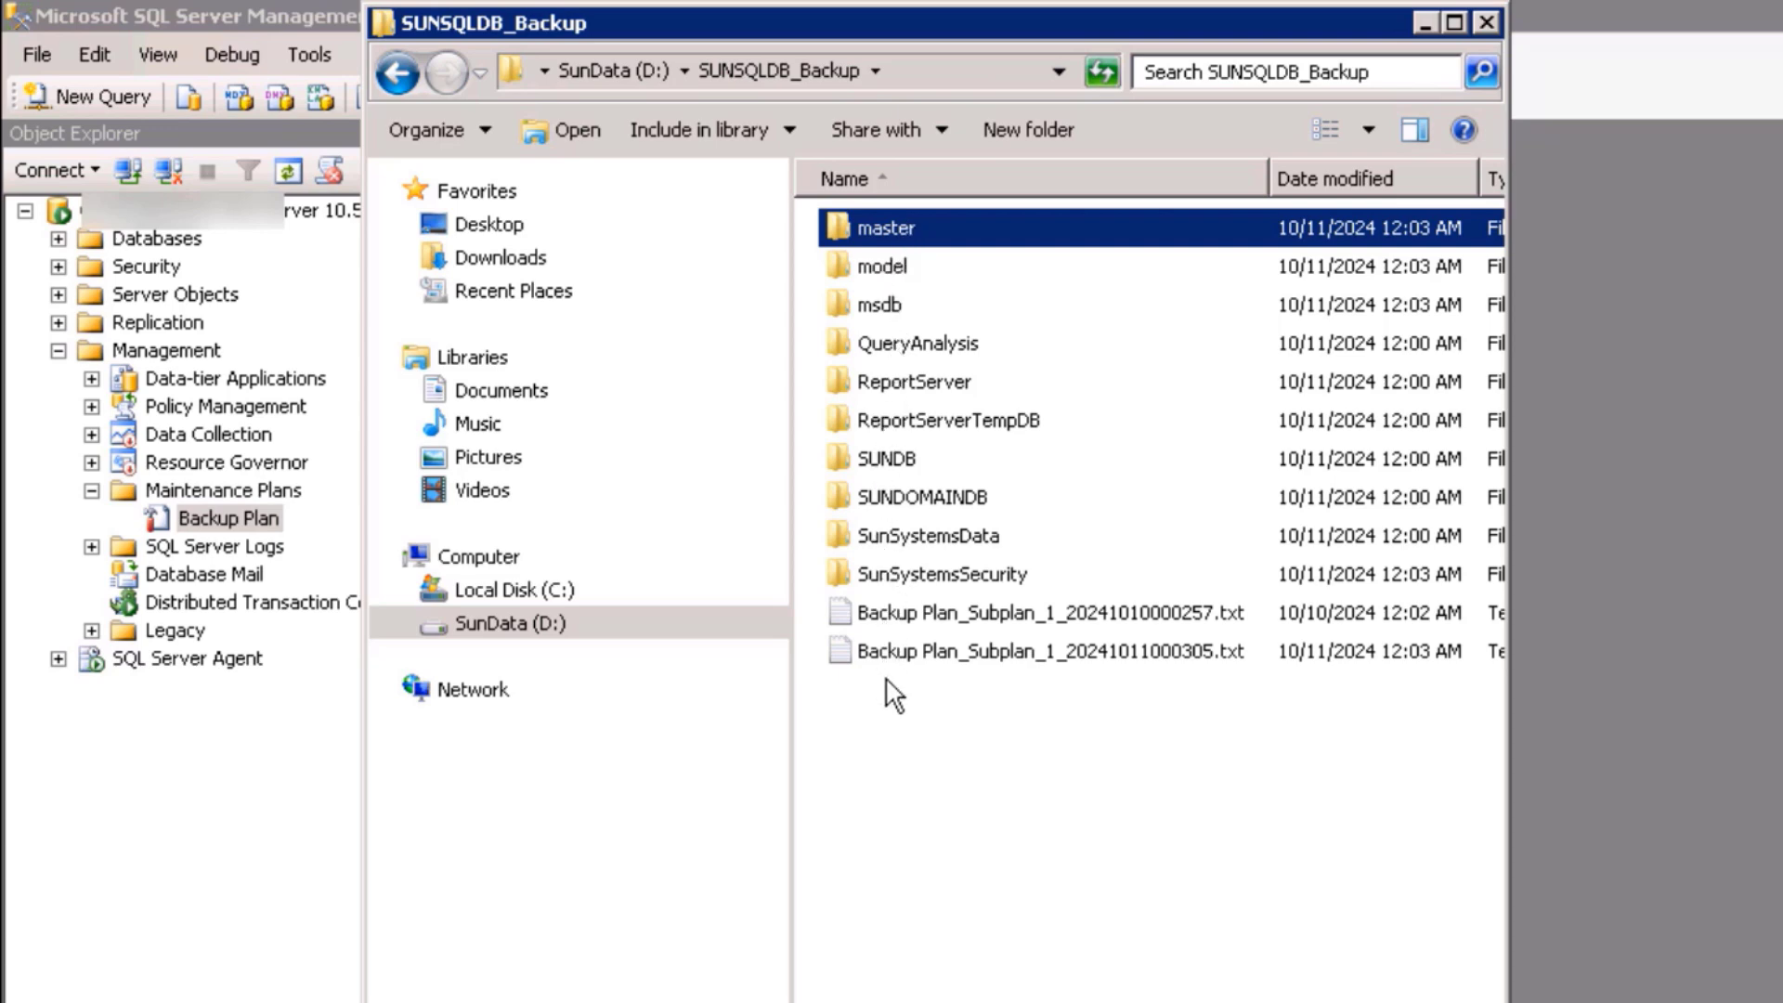
double_click(894, 234)
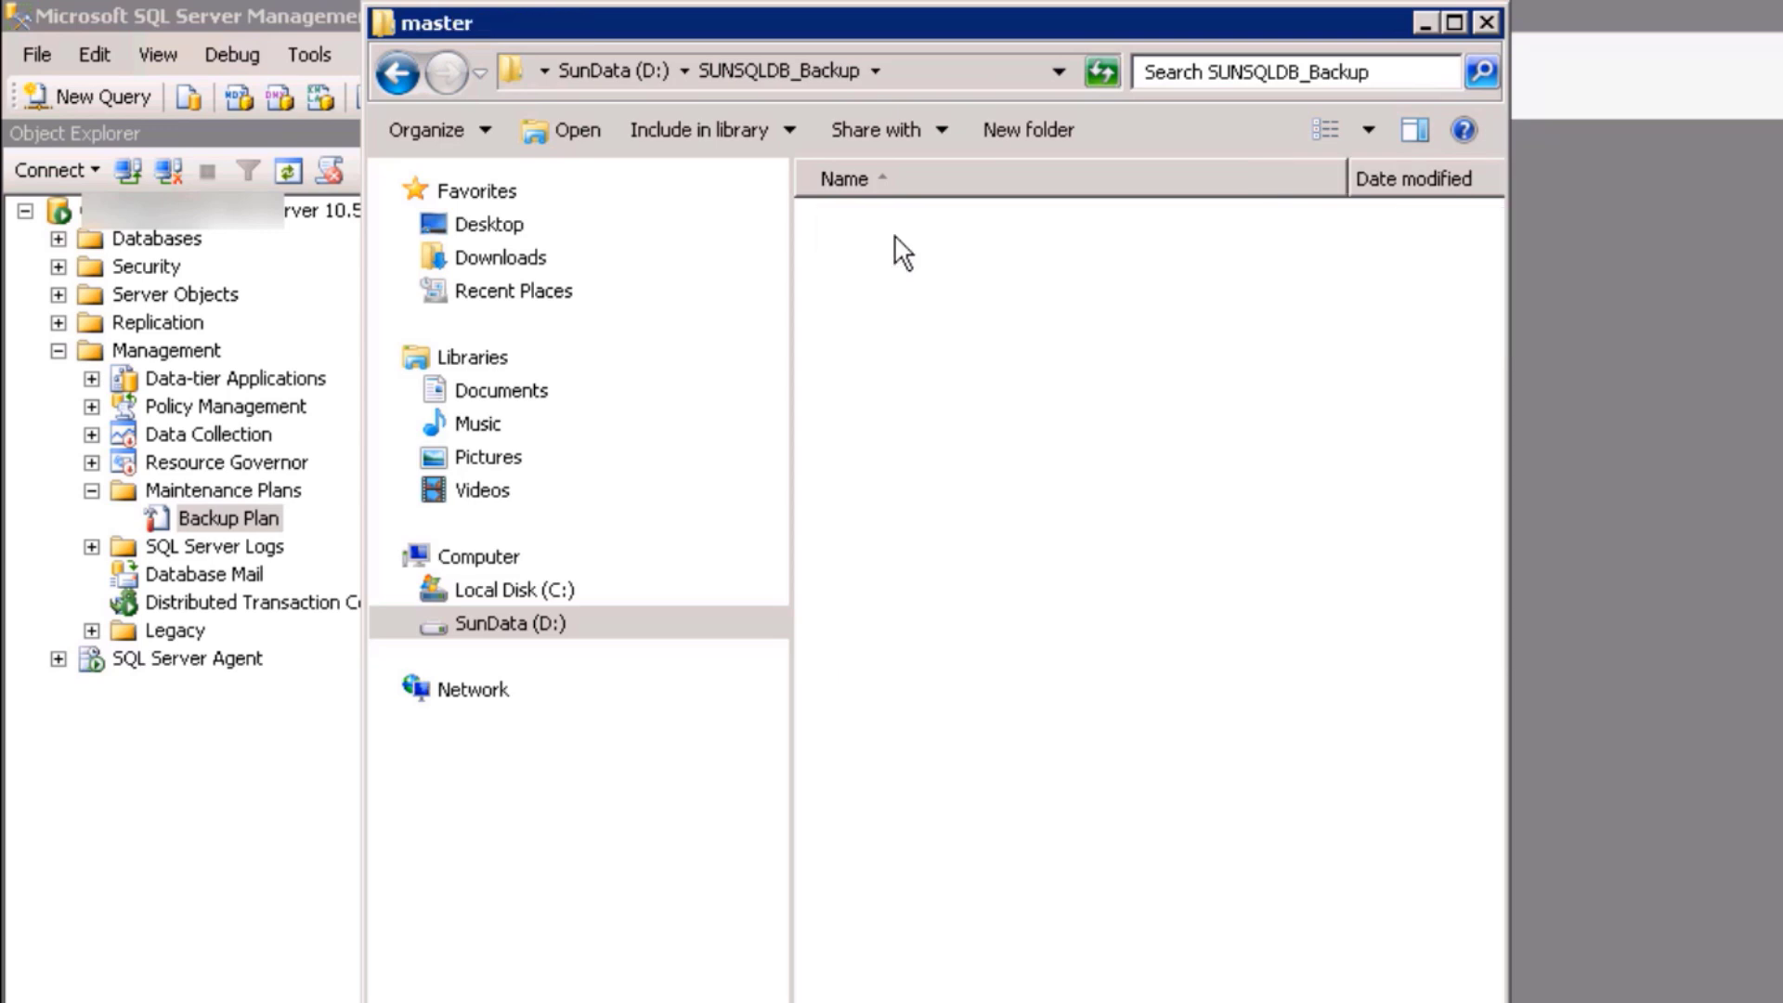
left_click_drag(945, 320, 932, 220)
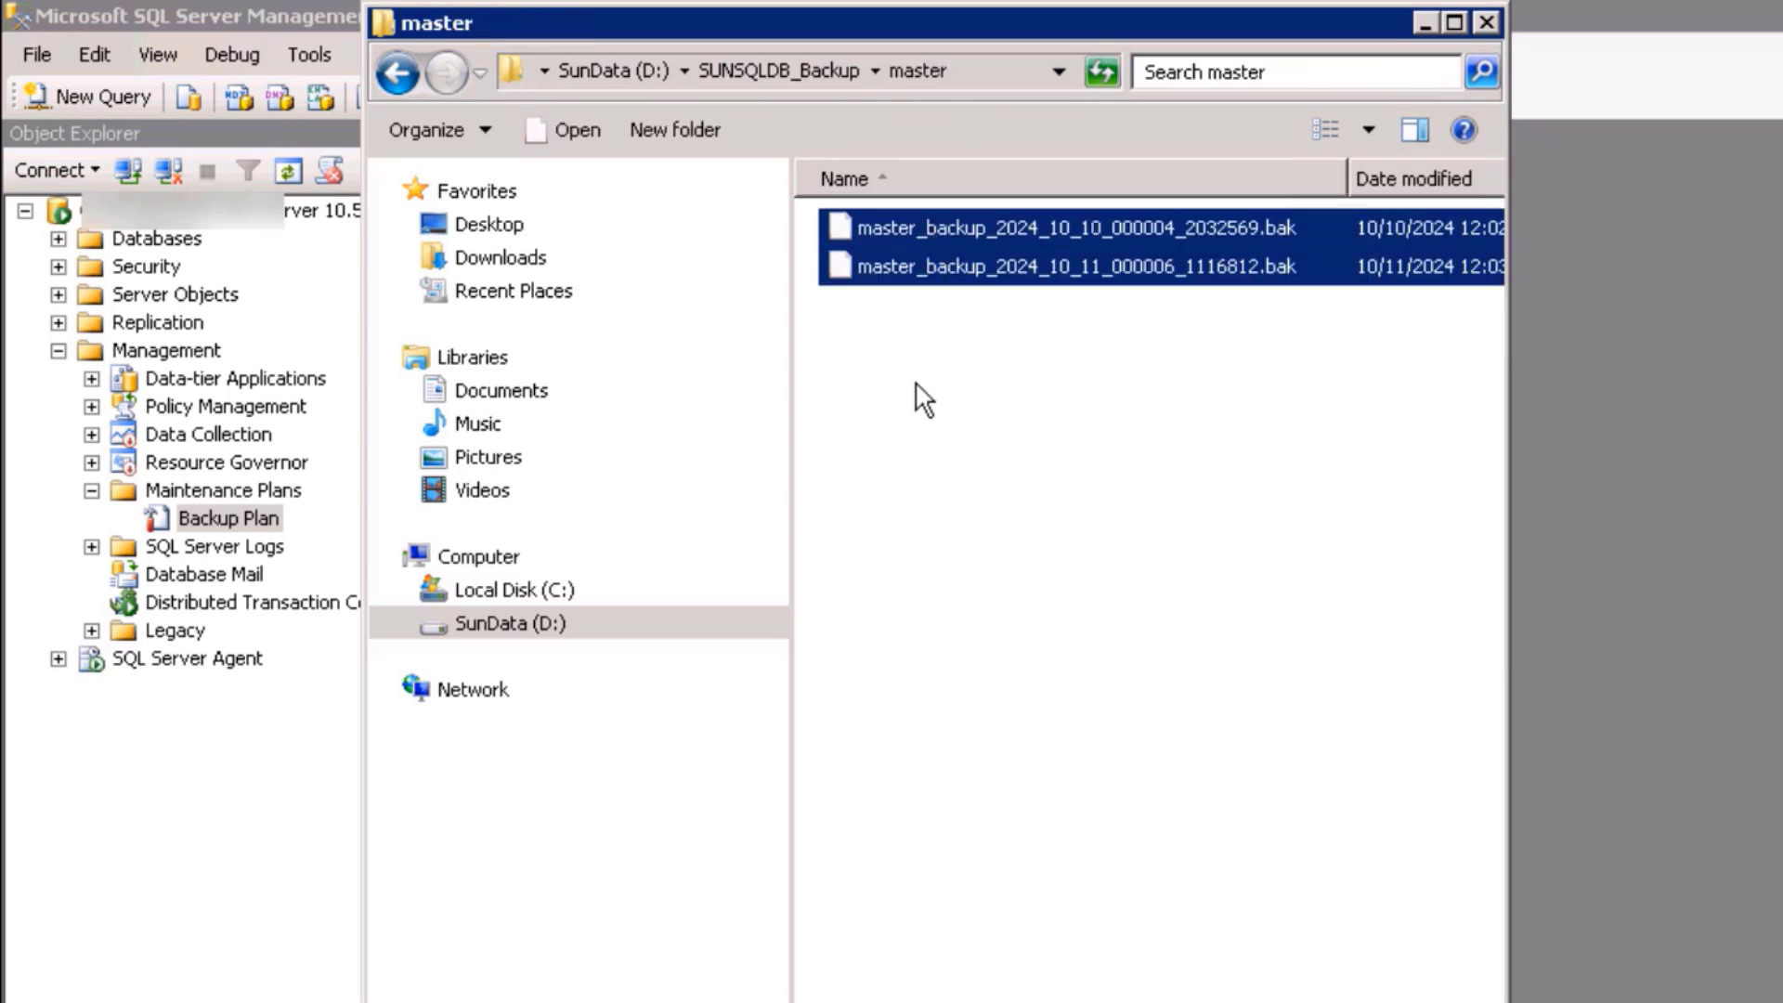
- Return to the SUNSQLDB_Backup folder and check the backup files inside the model and SunSystemsData folders
left_click(810, 74)
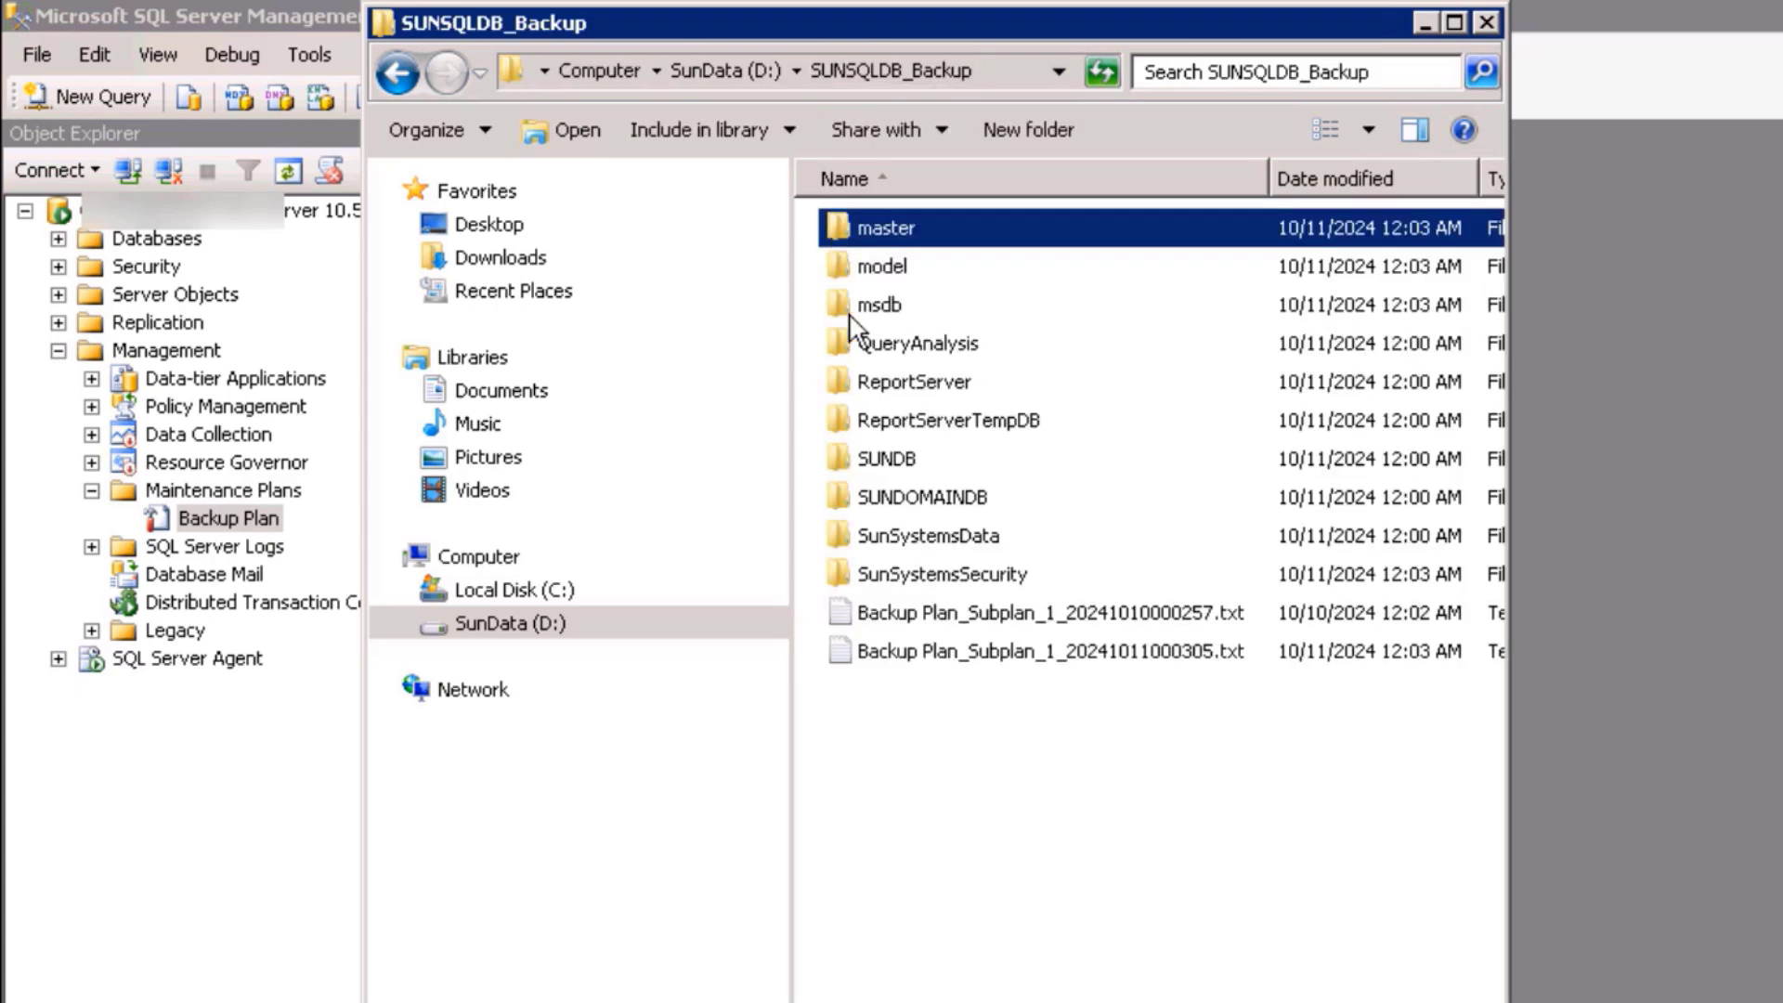
double_click(882, 269)
left_click(810, 73)
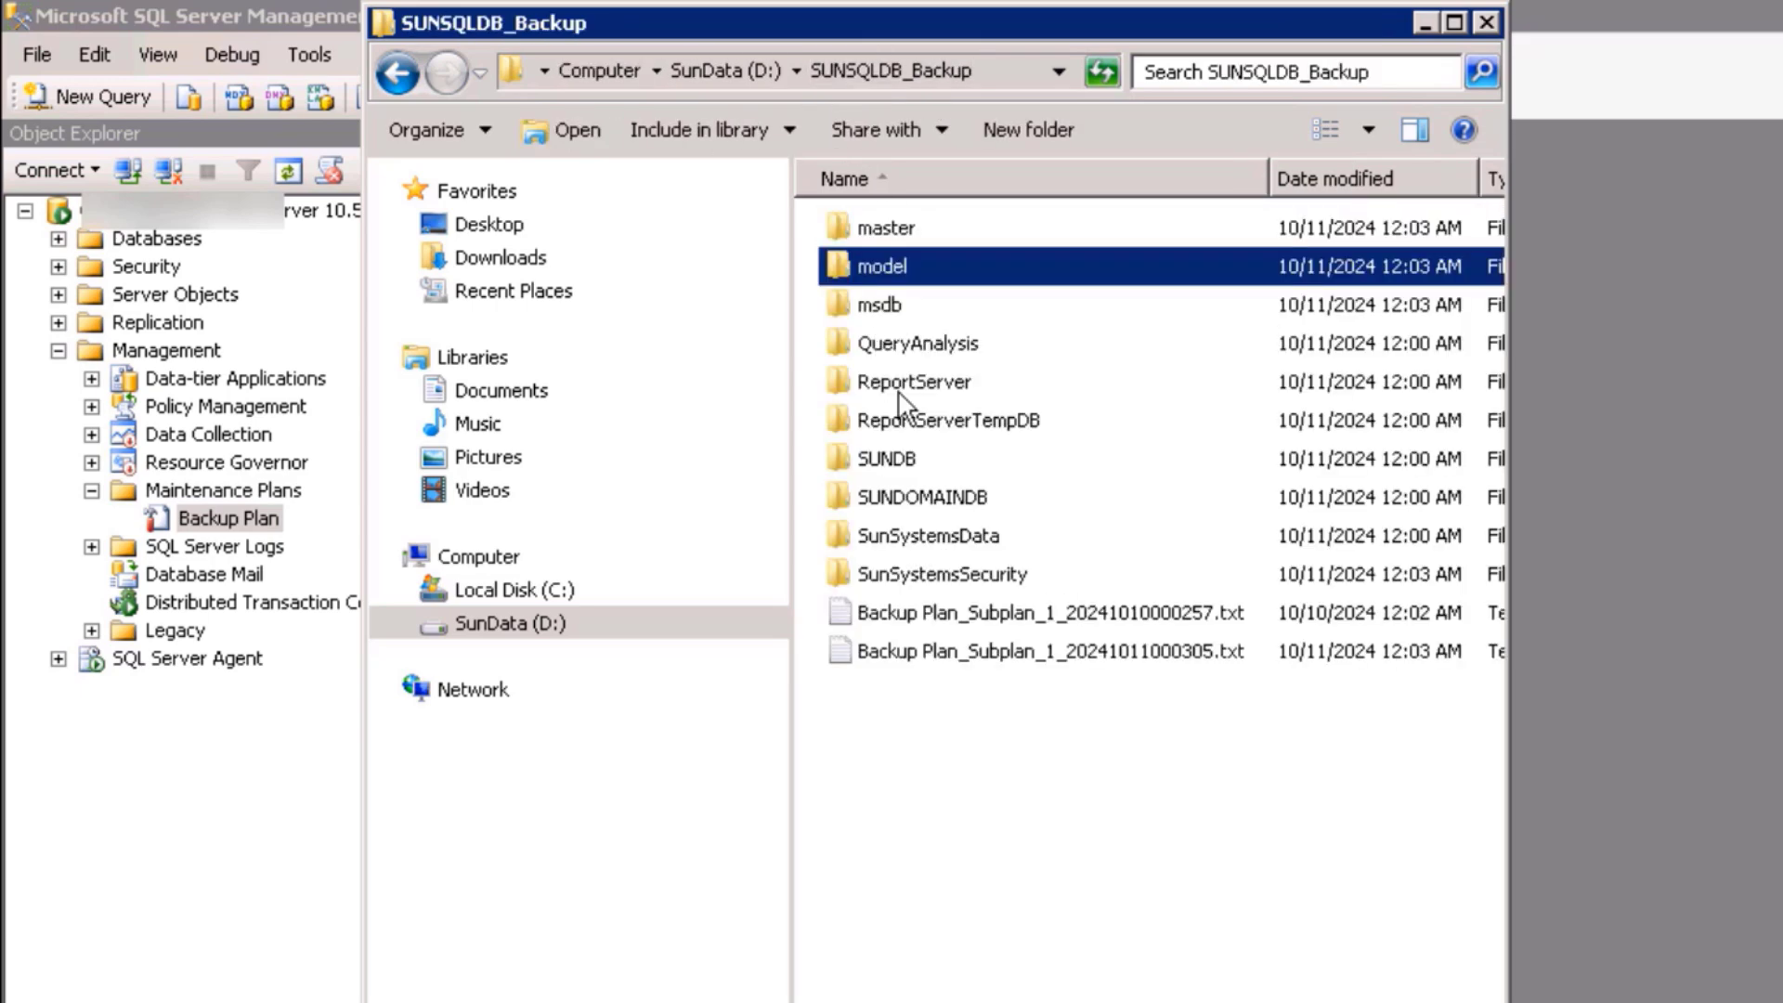
double_click(914, 536)
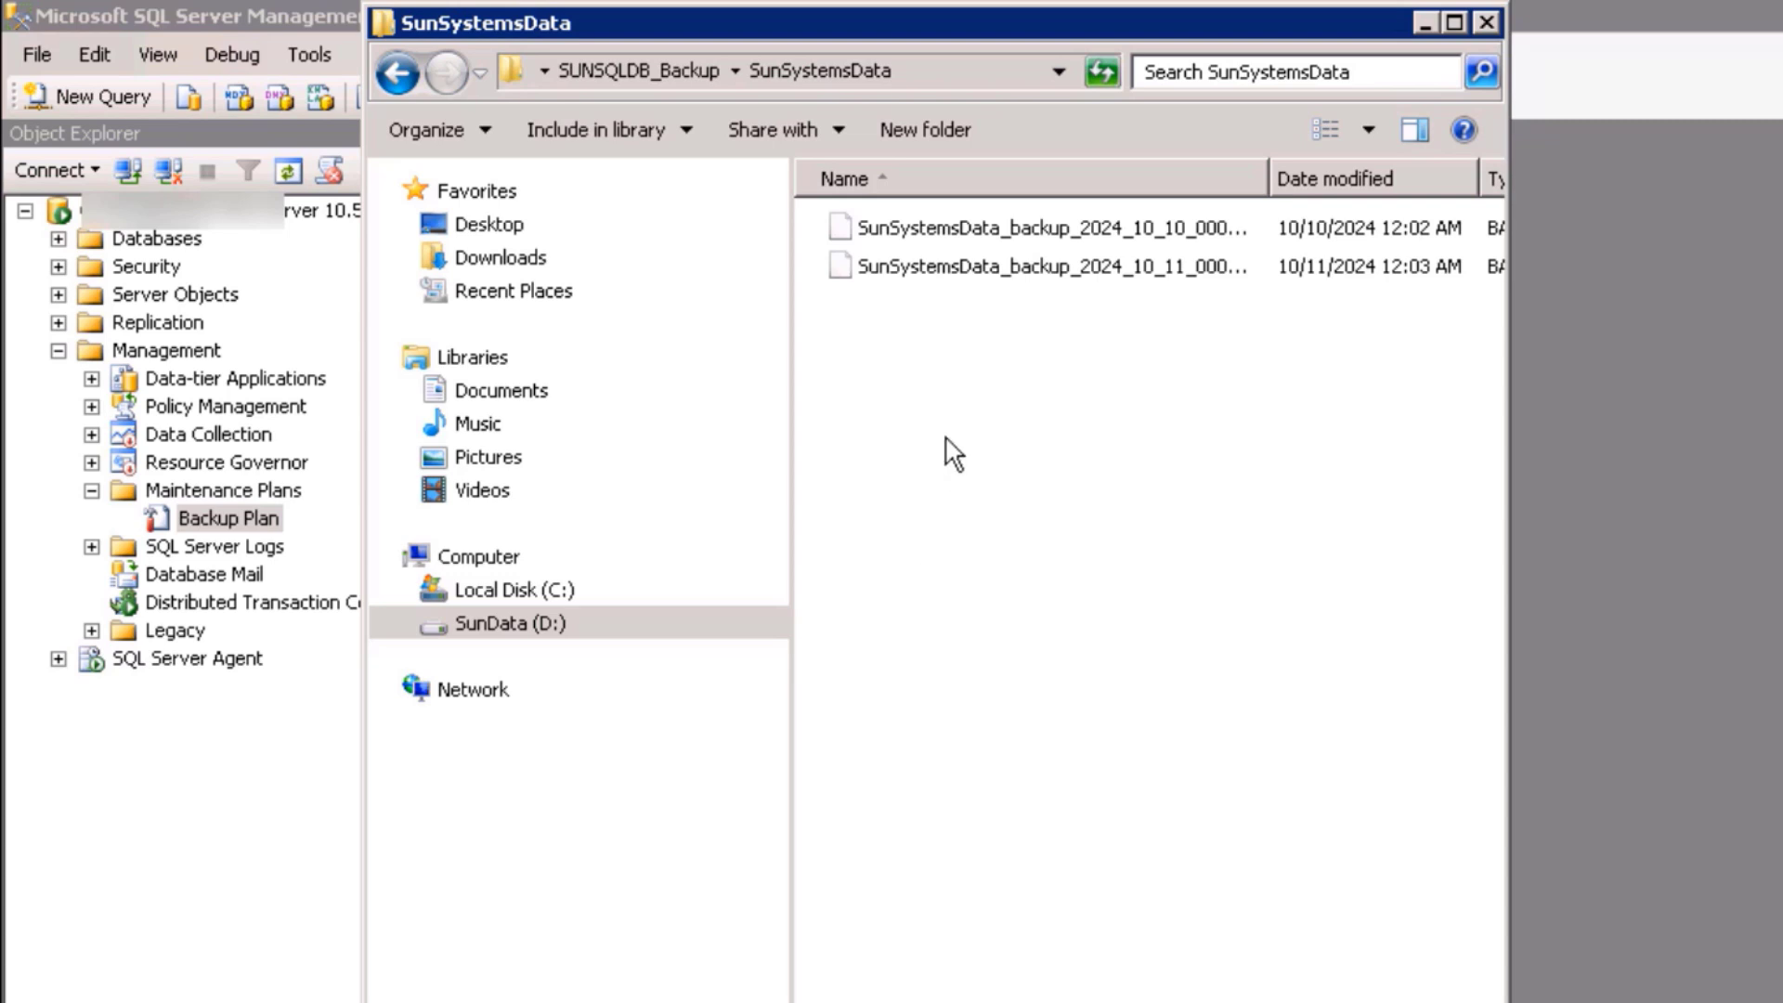
left_click(963, 266)
left_click(939, 414)
left_click(662, 73)
- Examine the backup files in the SunSystemsSecurity folder and return to the SUNSQLDB_Backup folder
left_click(947, 568)
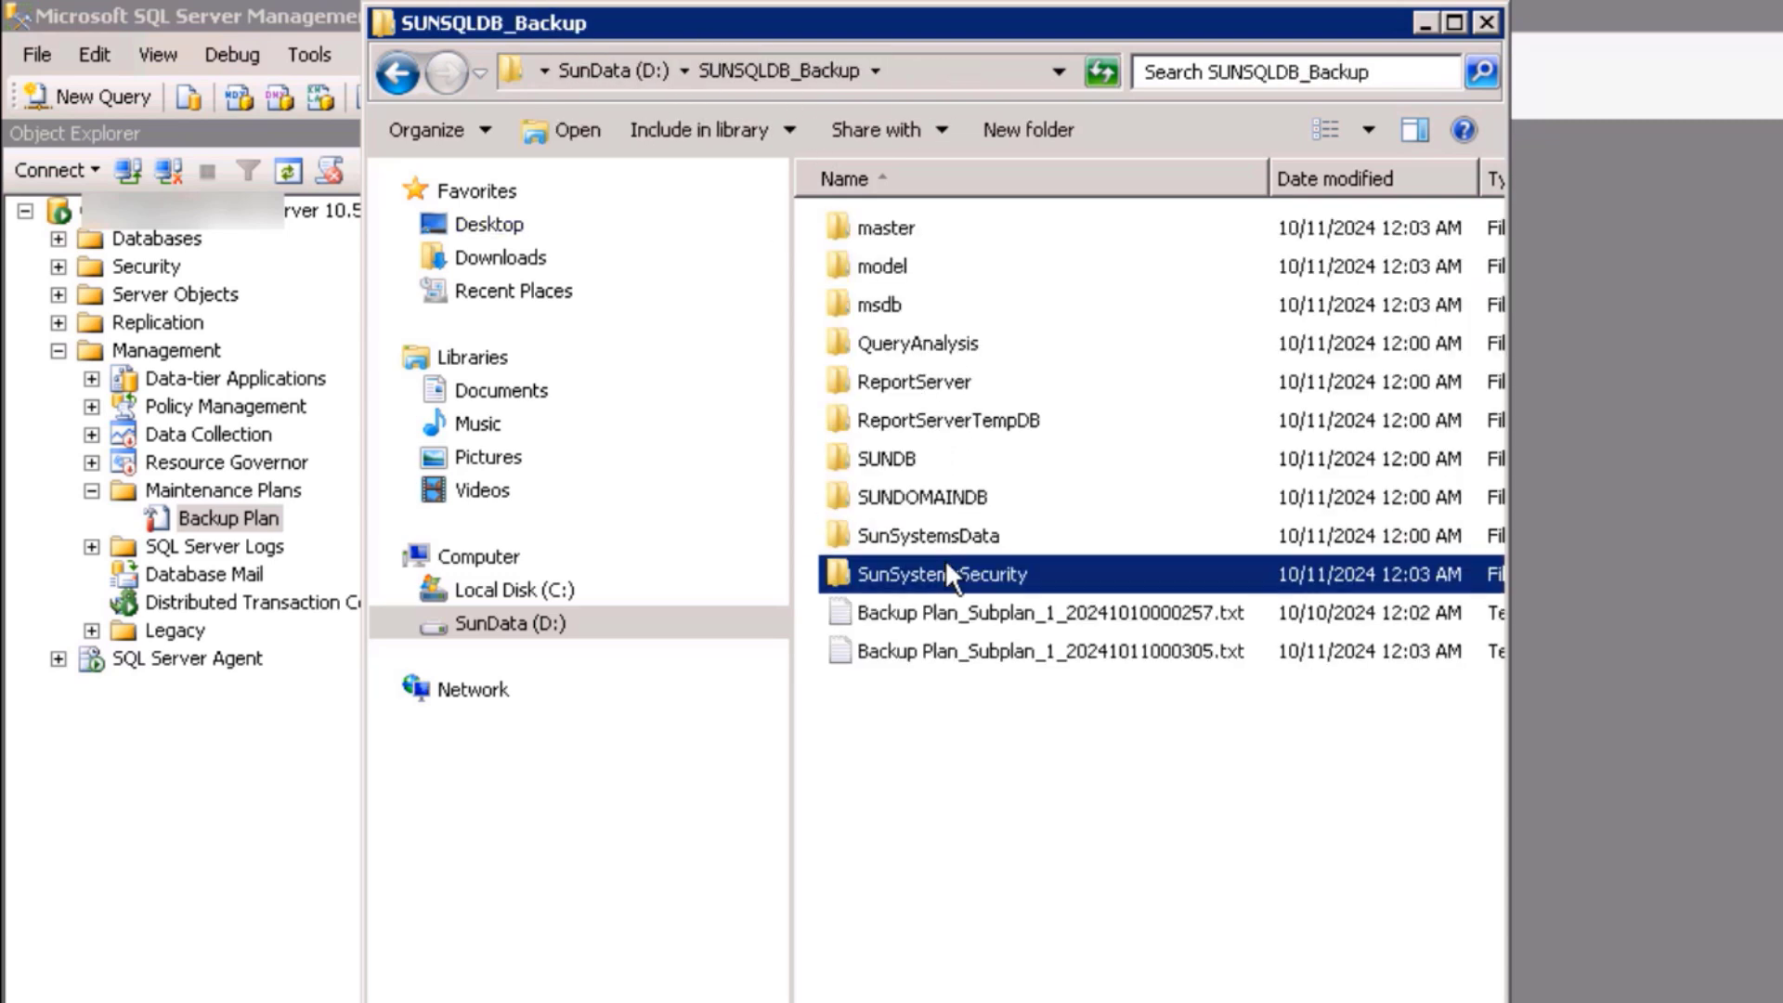
double_click(945, 568)
left_click_drag(939, 381, 940, 216)
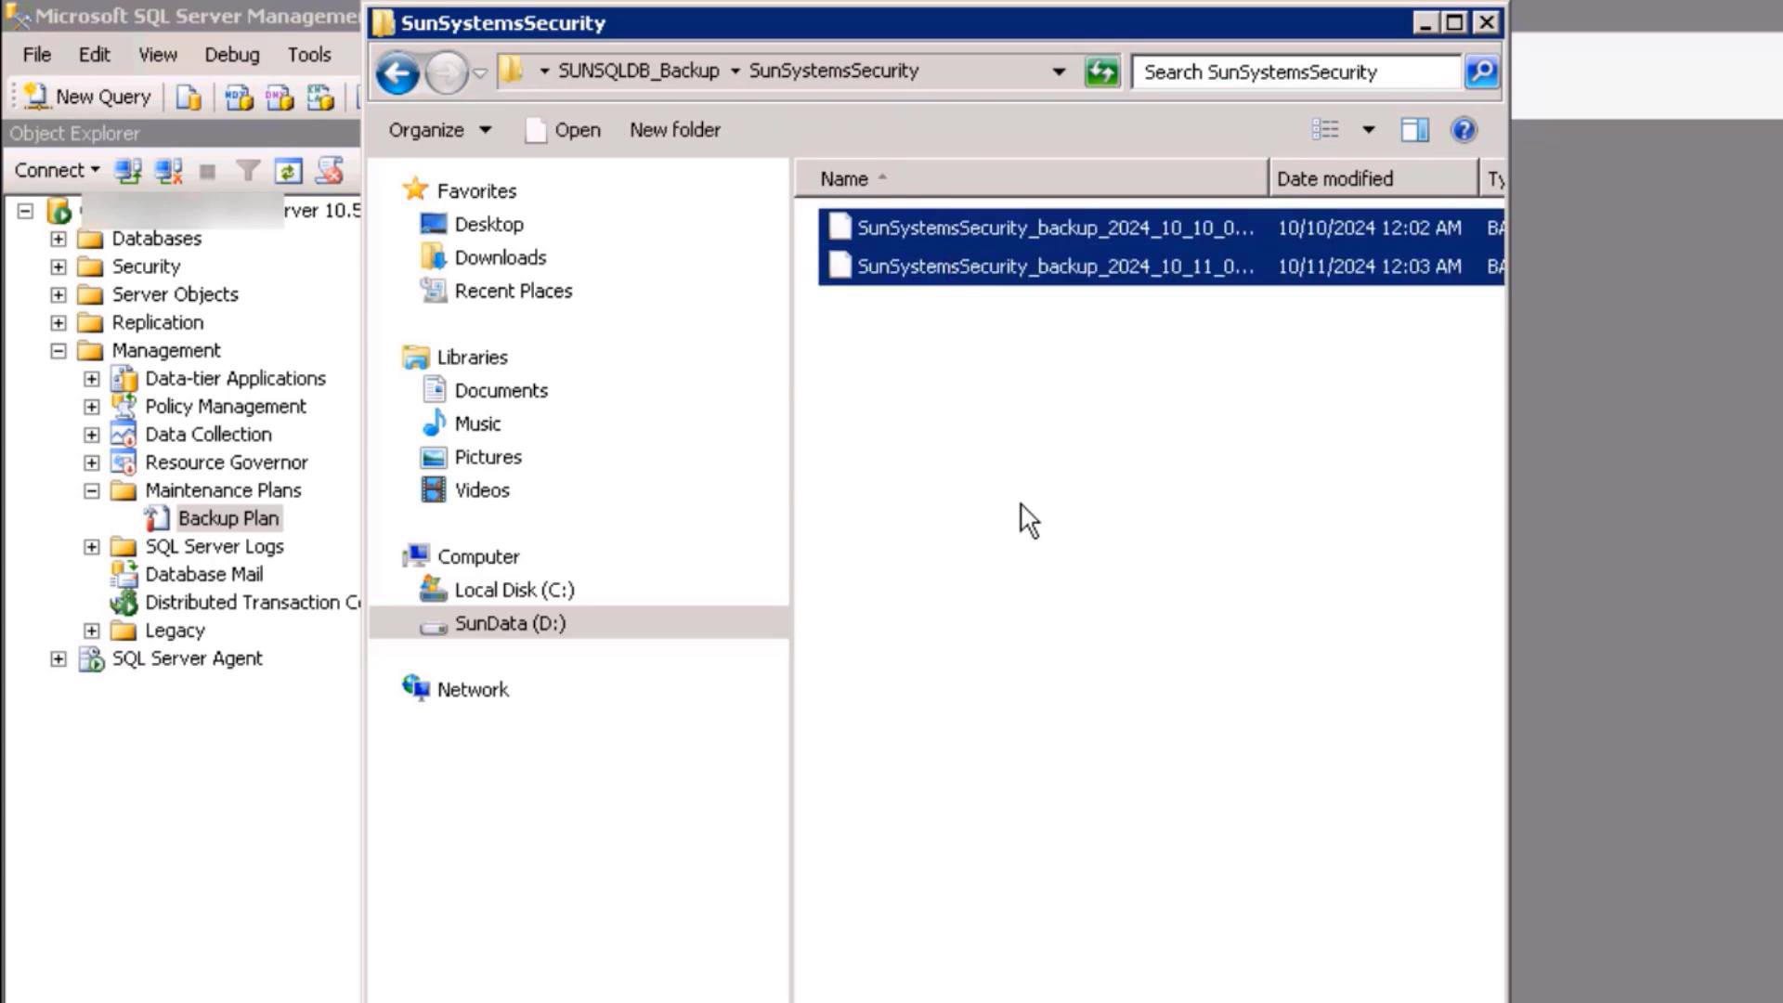
left_click(975, 648)
left_click(672, 66)
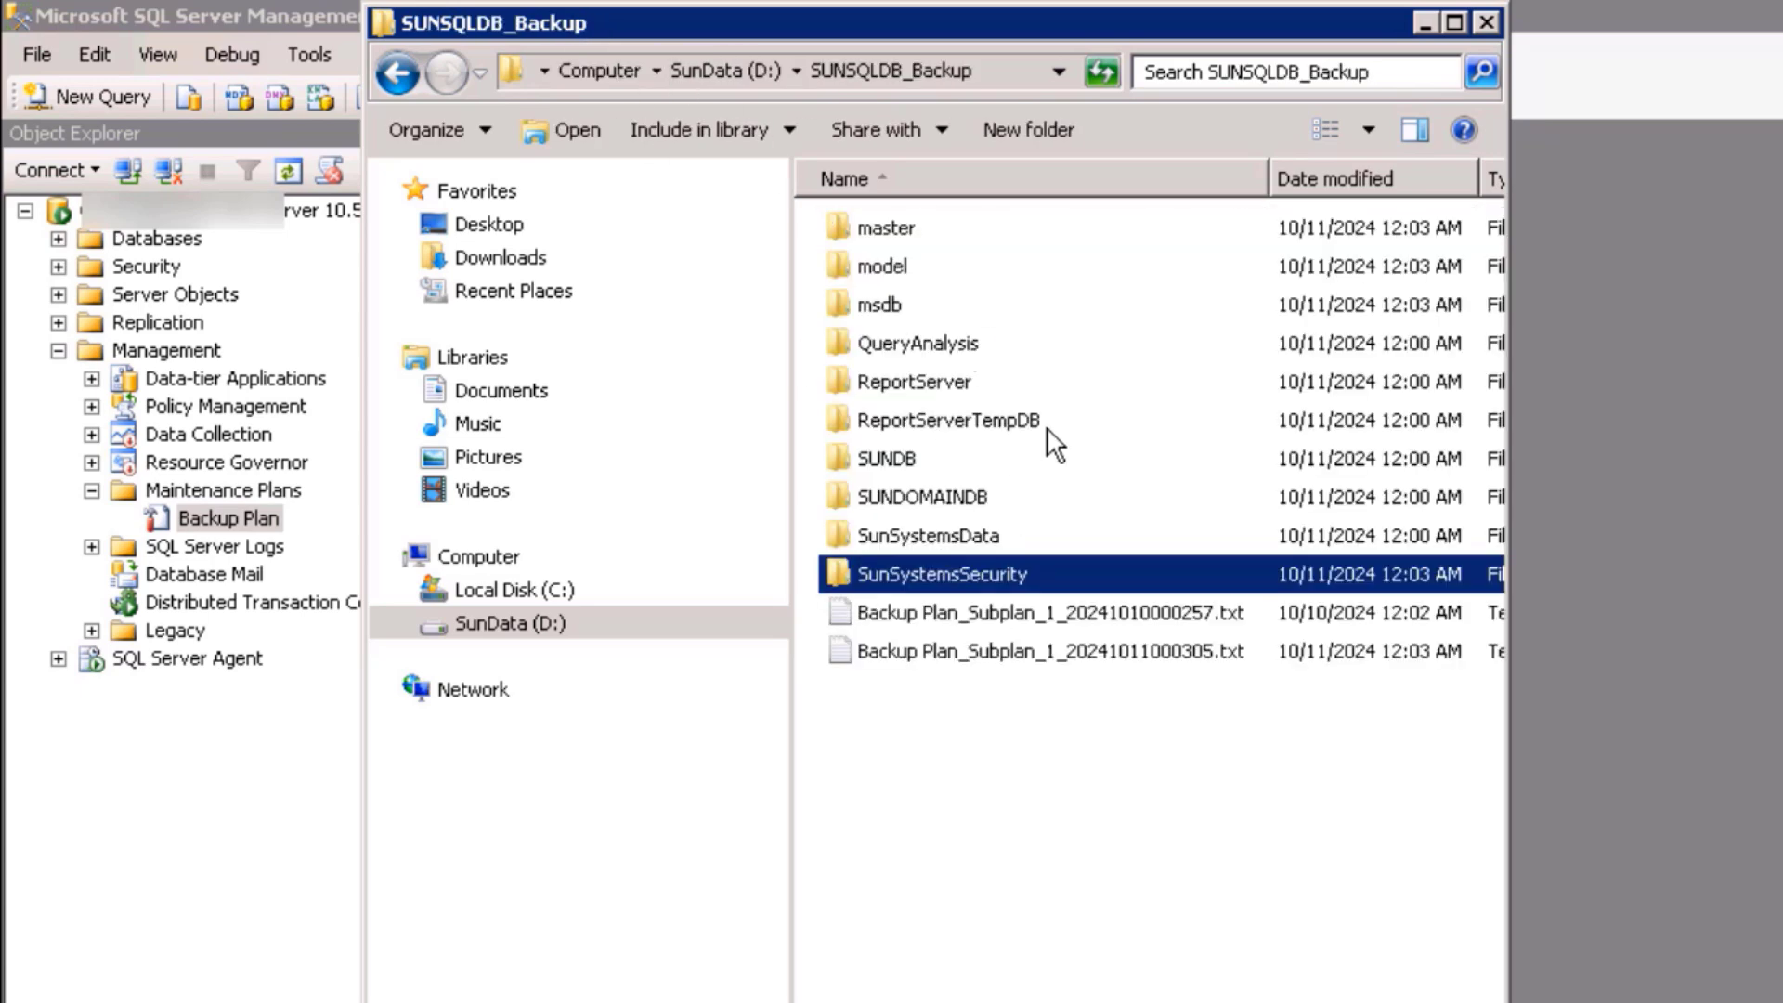
- Examine the two Backup Plan_Subplan_1 text report files listed in the SUNSQLDB_Backup folder
left_click(937, 613)
left_click(945, 645)
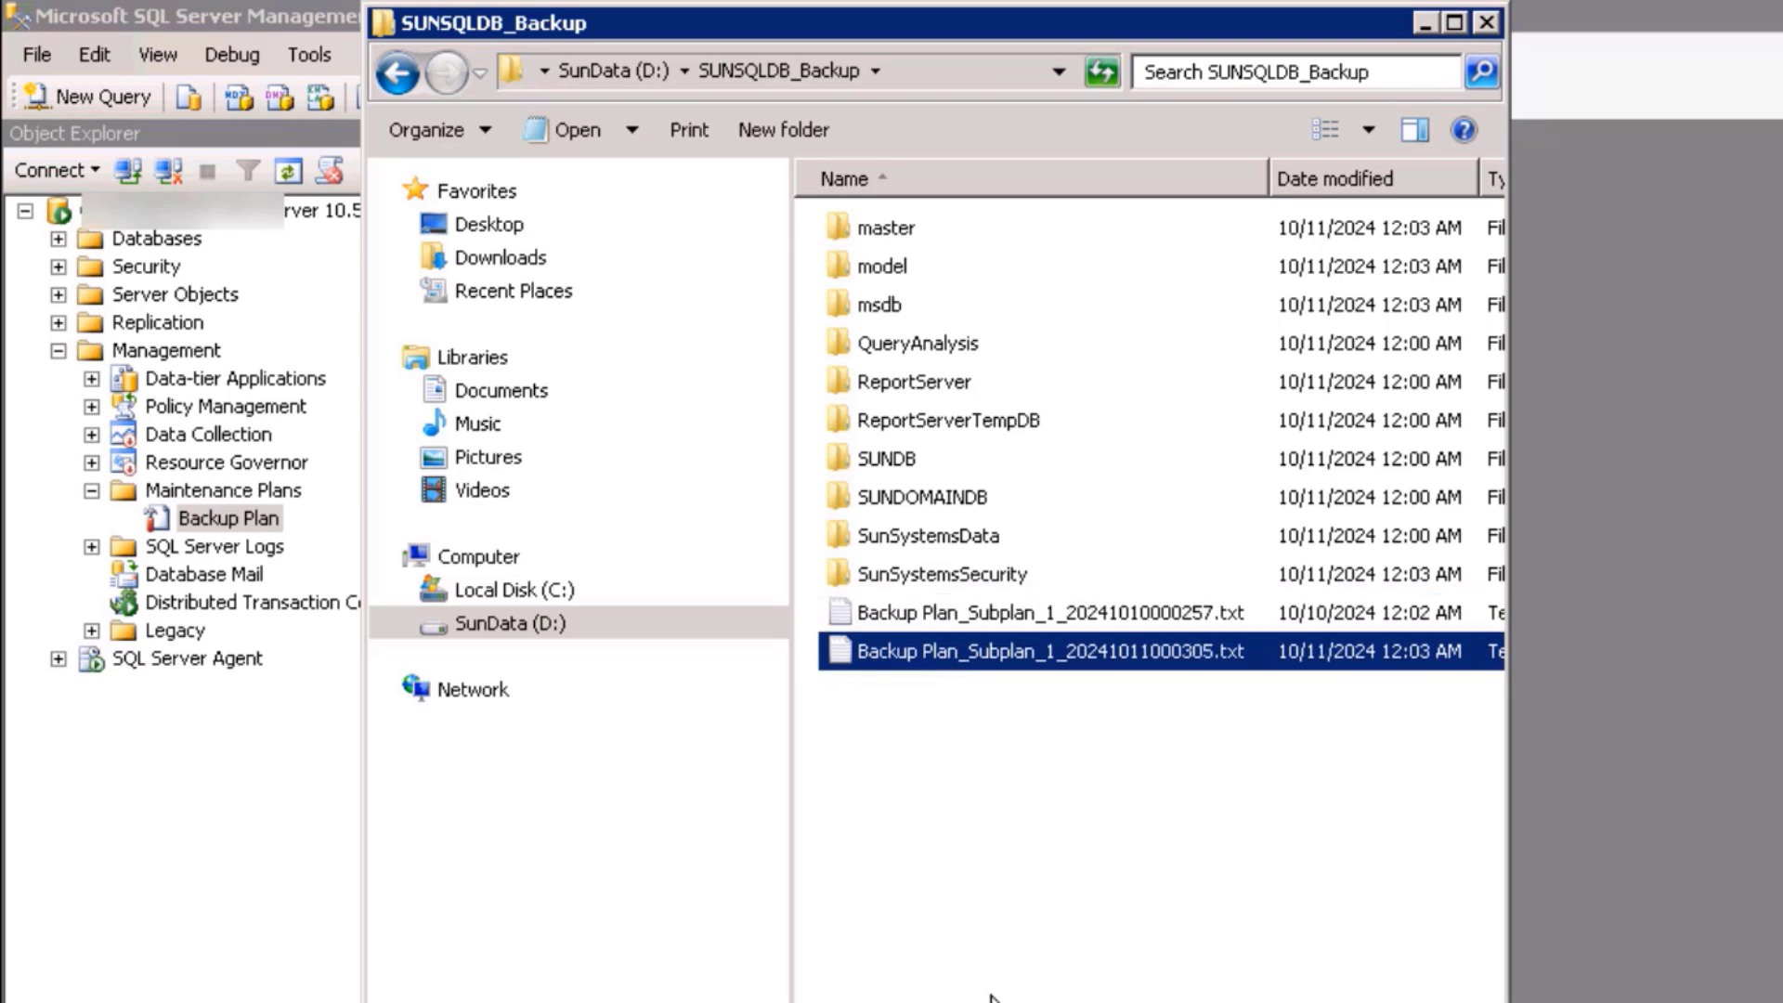
left_click(958, 609)
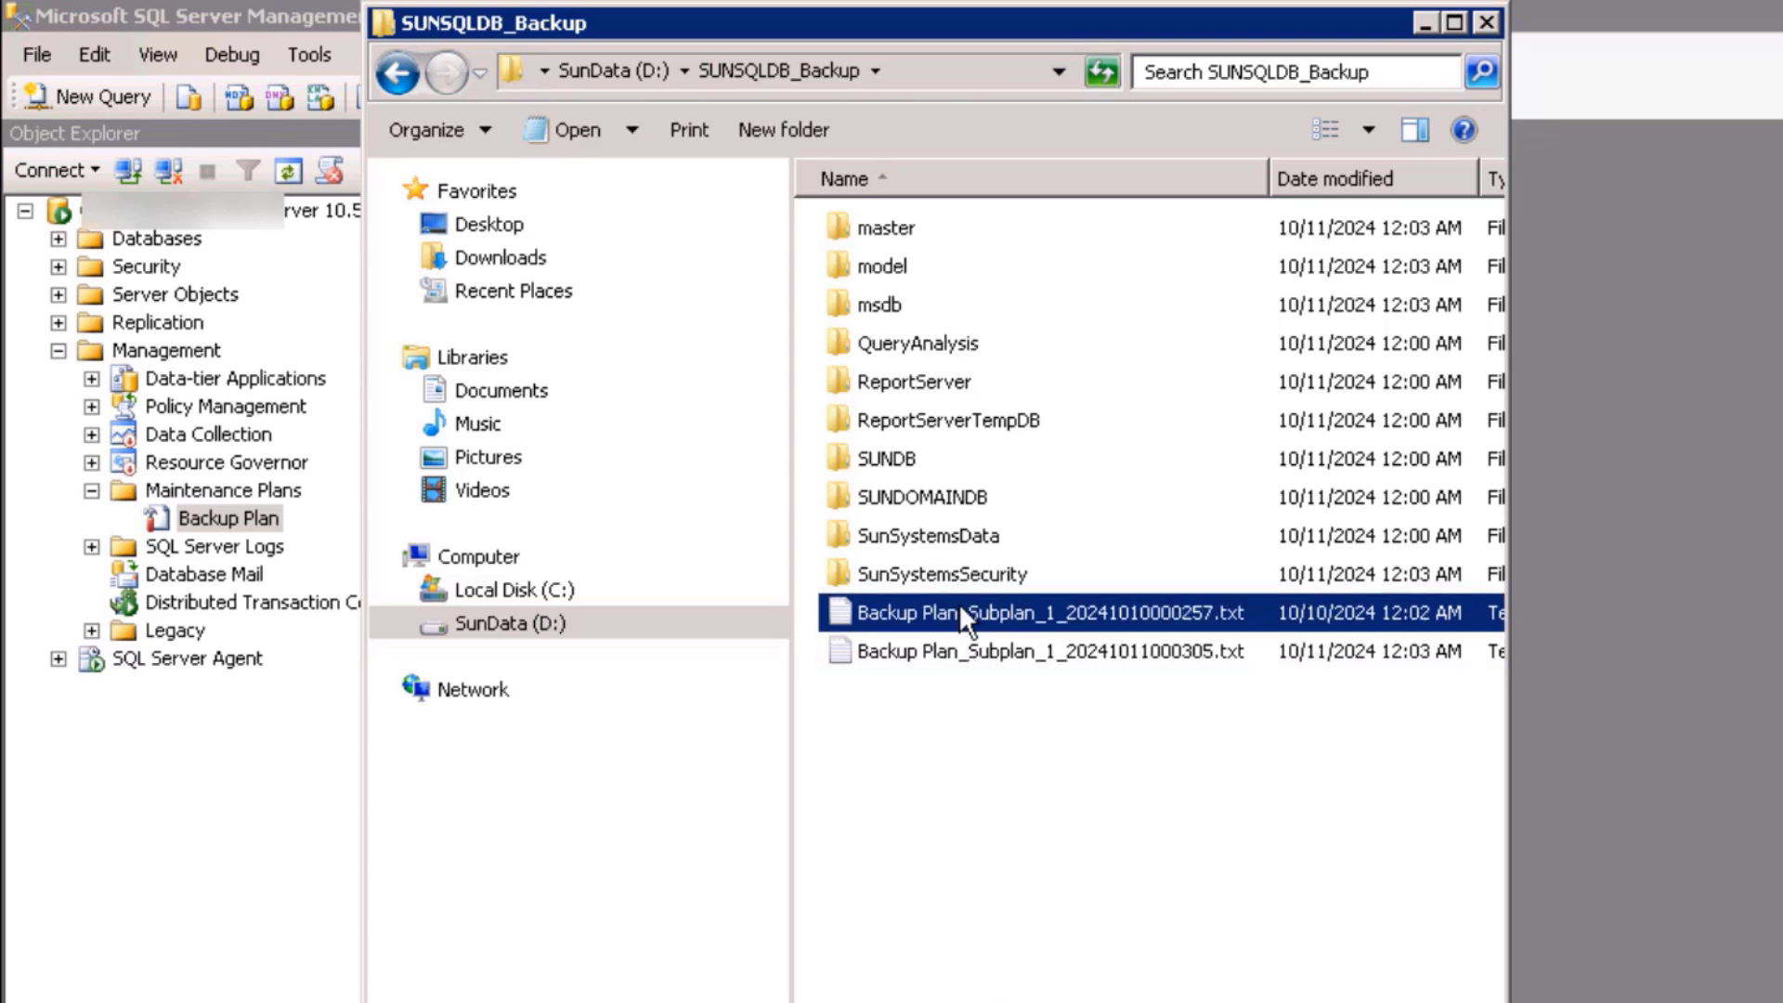
left_click(949, 646)
left_click(973, 912)
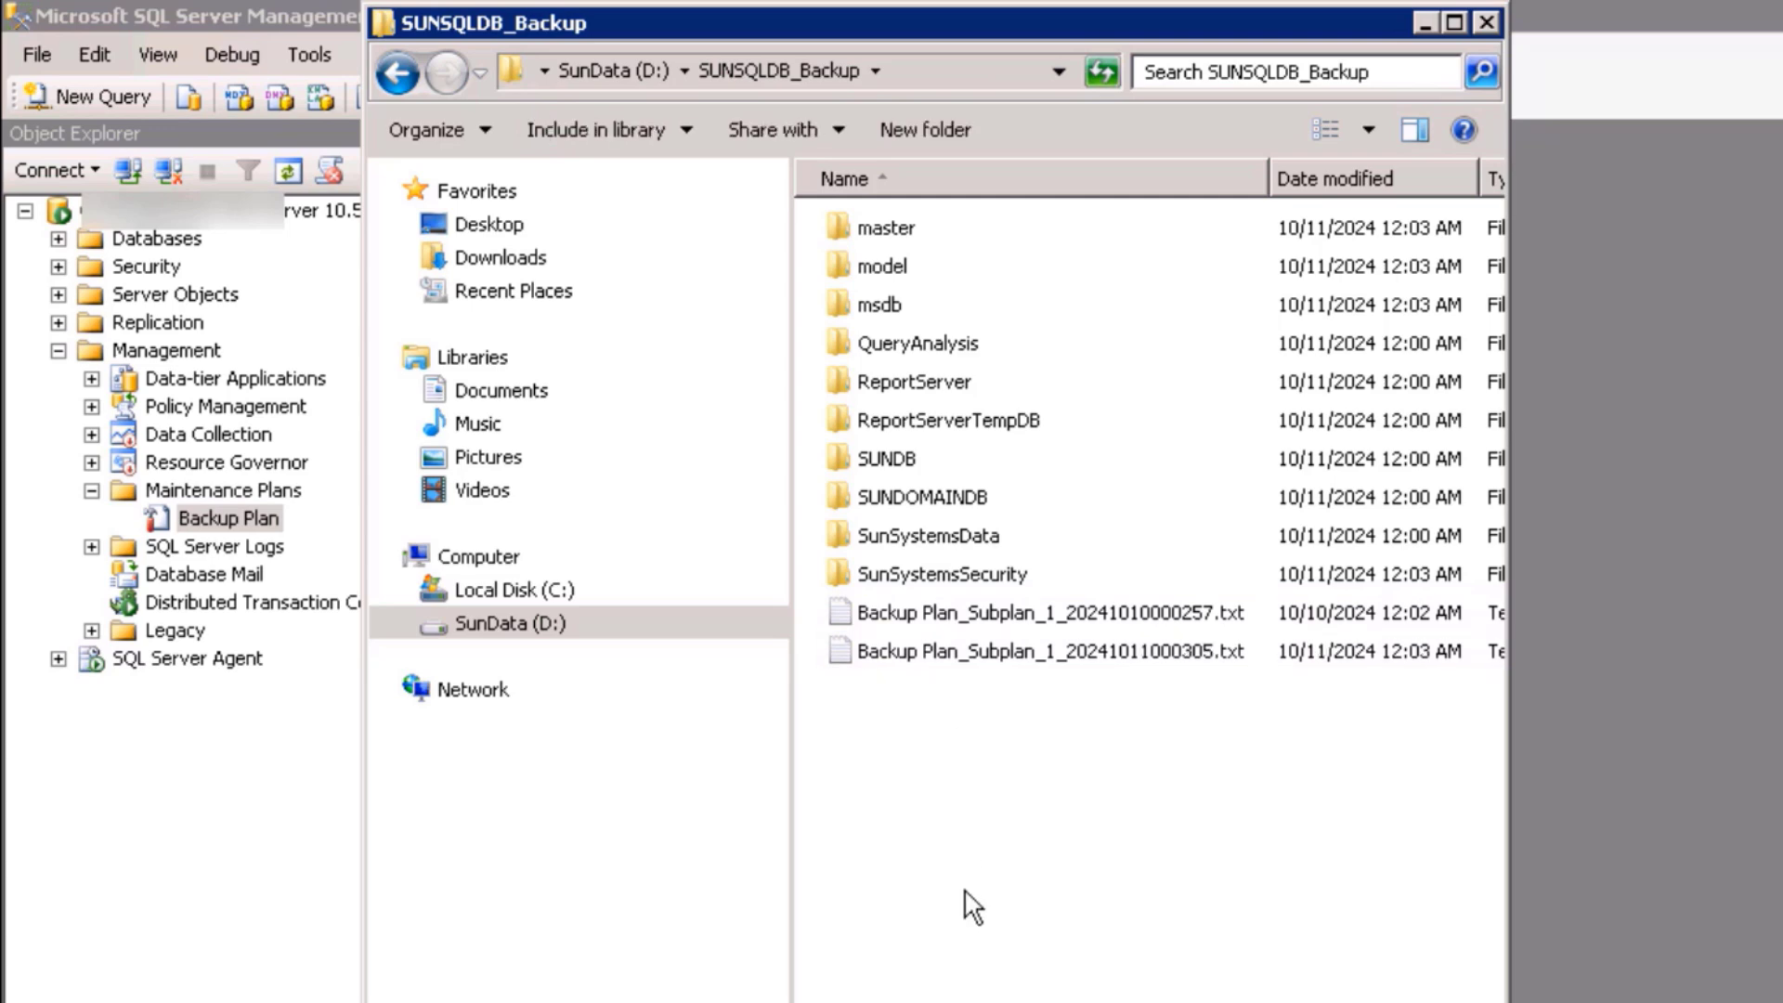